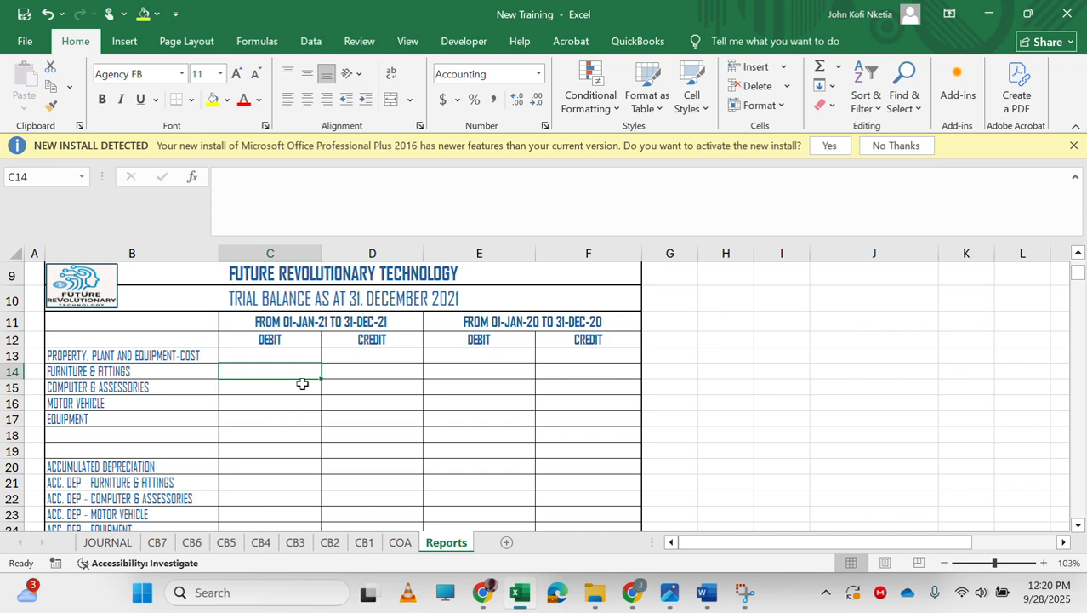
# Link the 2021 debit cell C13 to the PPE cost closing balance in F221, and fill the formula down to C19
pyautogui.click(289, 353)
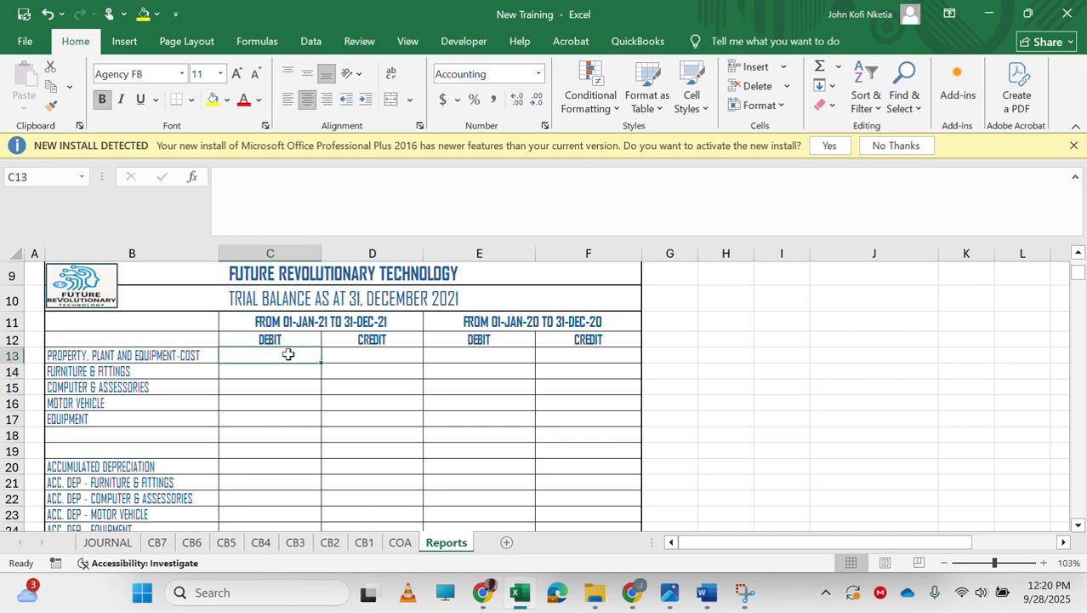
pyautogui.write('=')
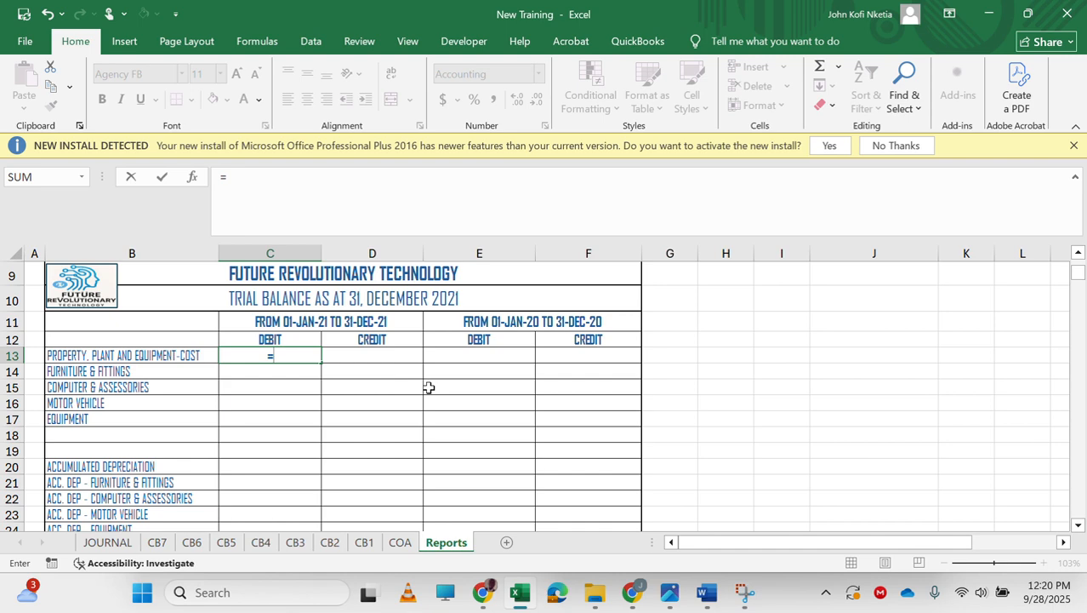
pyautogui.scroll(-20, 518, 504)
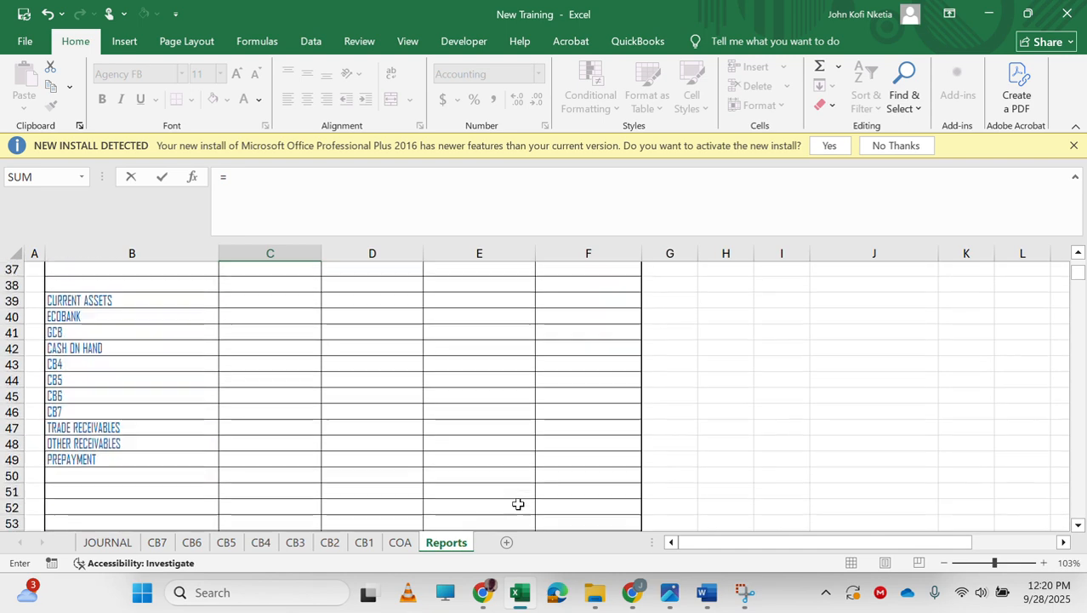
pyautogui.scroll(-20, 518, 504)
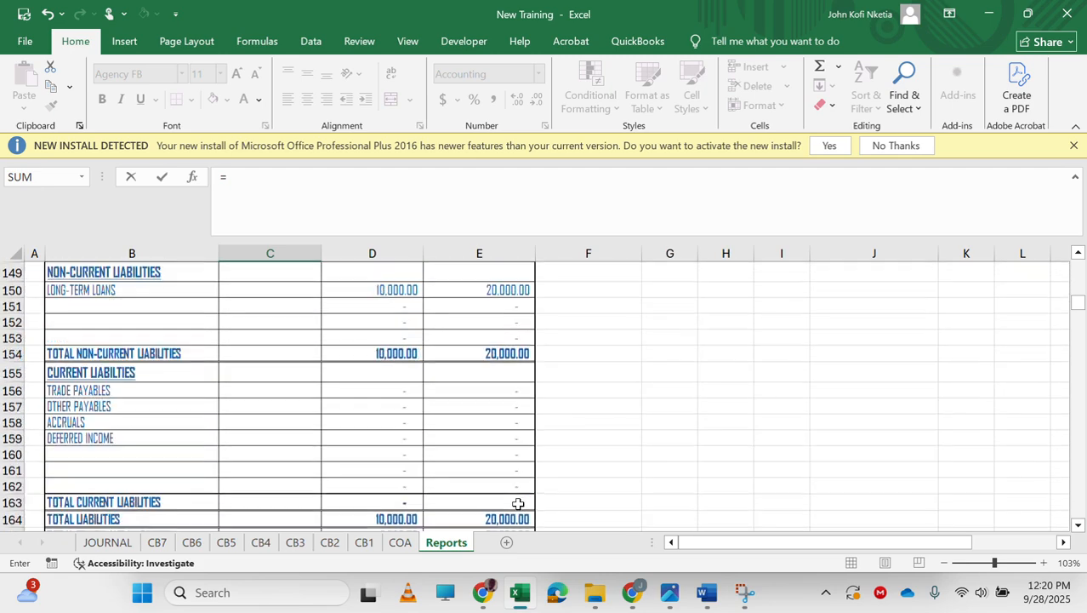
pyautogui.scroll(-4, 518, 503)
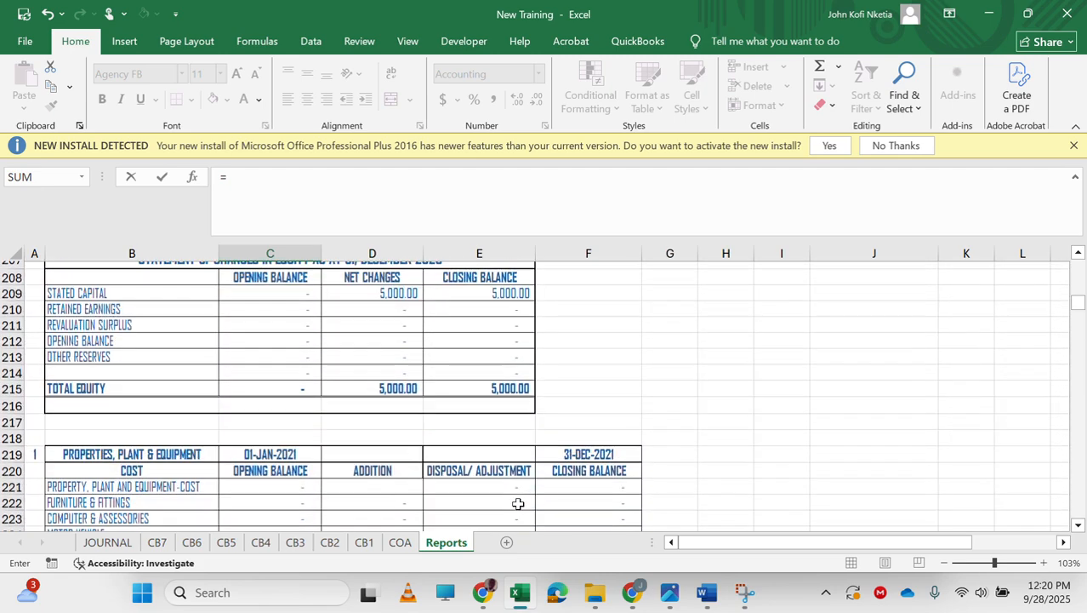
pyautogui.scroll(-2, 518, 504)
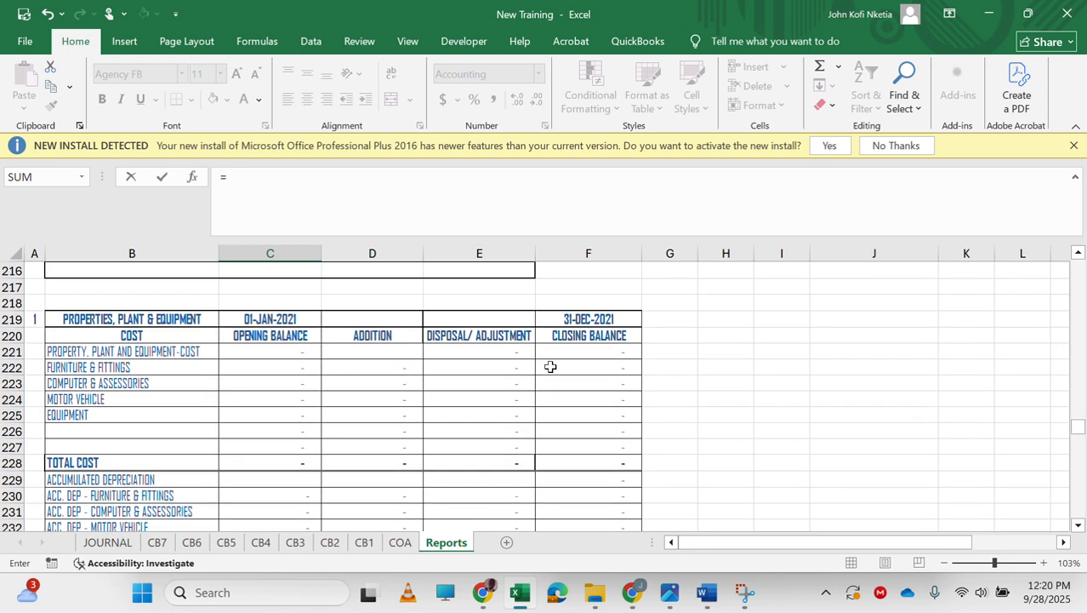
pyautogui.click(584, 352)
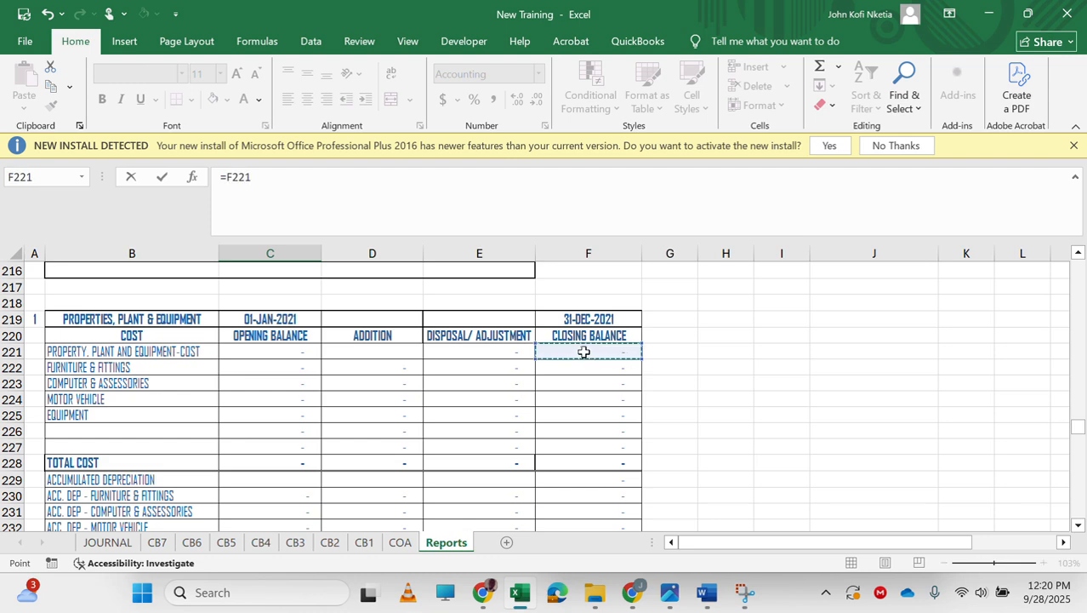
pyautogui.press('Escape')
pyautogui.press('Up')
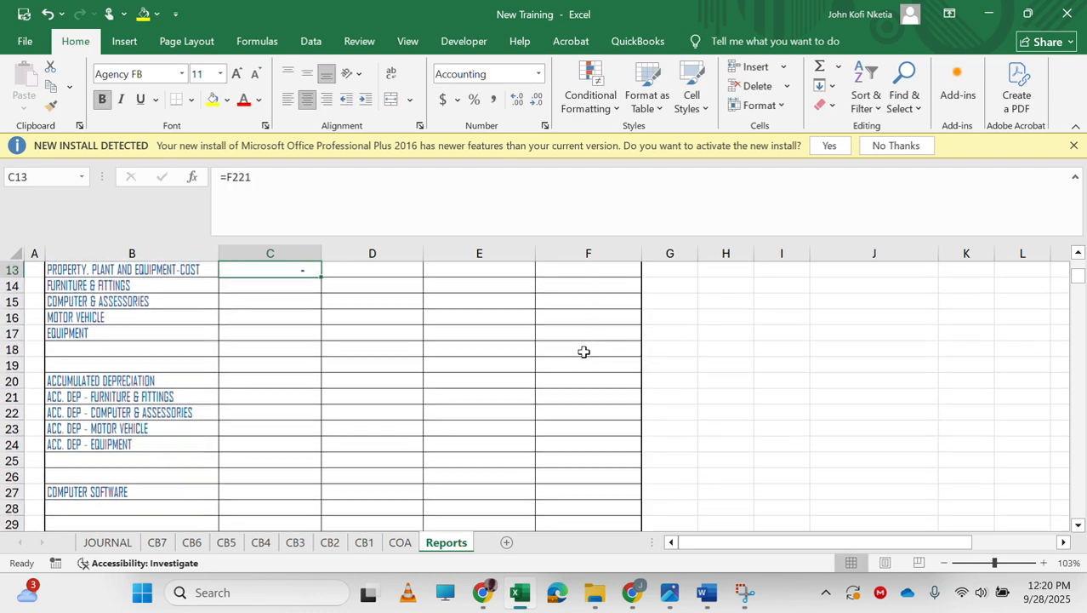
pyautogui.moveTo(322, 279); pyautogui.dragTo(314, 372)
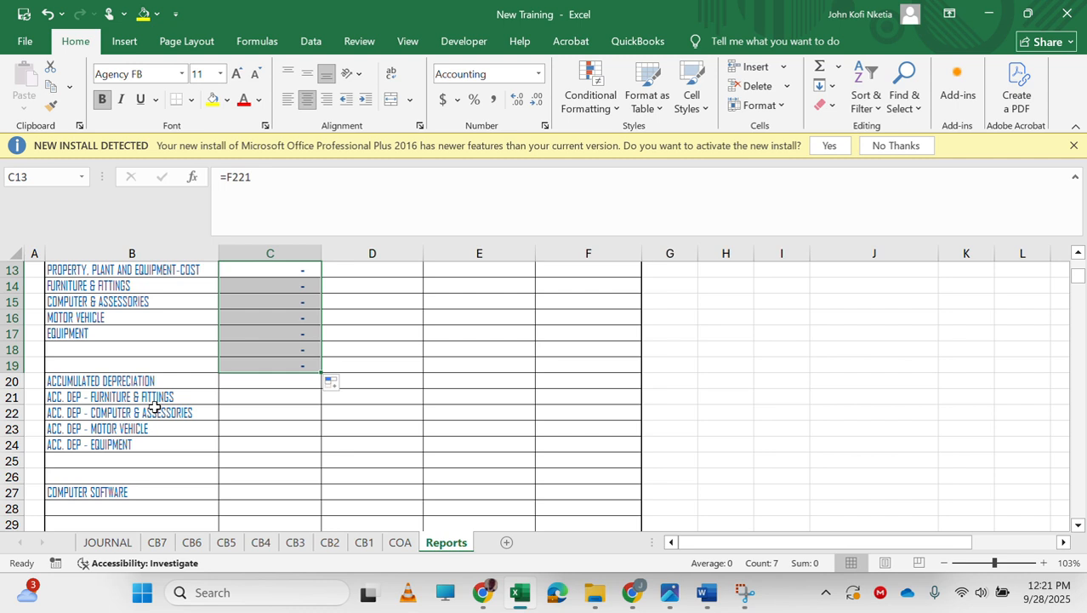
# Link the 2021 credit cell D21 to the accumulated depreciation closing balance in F253, and fill the formula down to D26
pyautogui.click(386, 394)
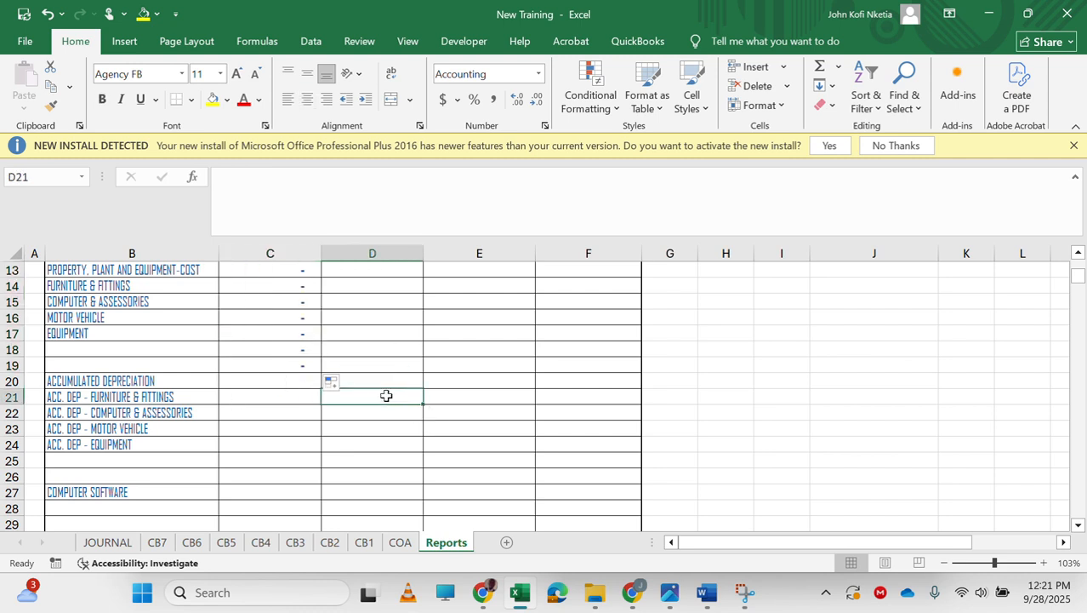
pyautogui.write('=')
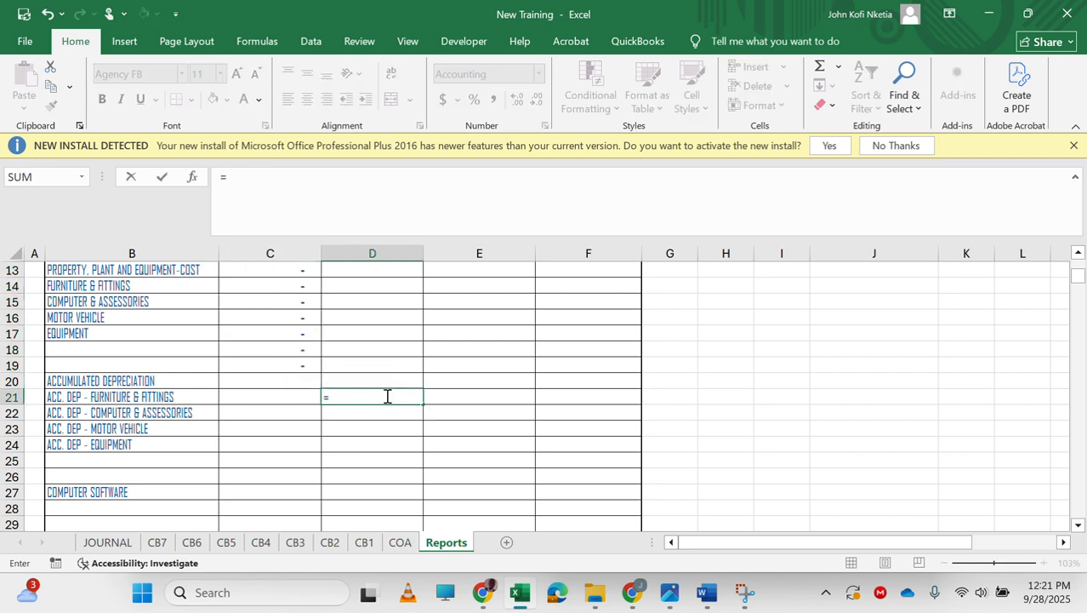
pyautogui.scroll(-18, 452, 493)
pyautogui.scroll(-20, 452, 493)
pyautogui.scroll(-13, 452, 493)
pyautogui.scroll(-4, 452, 493)
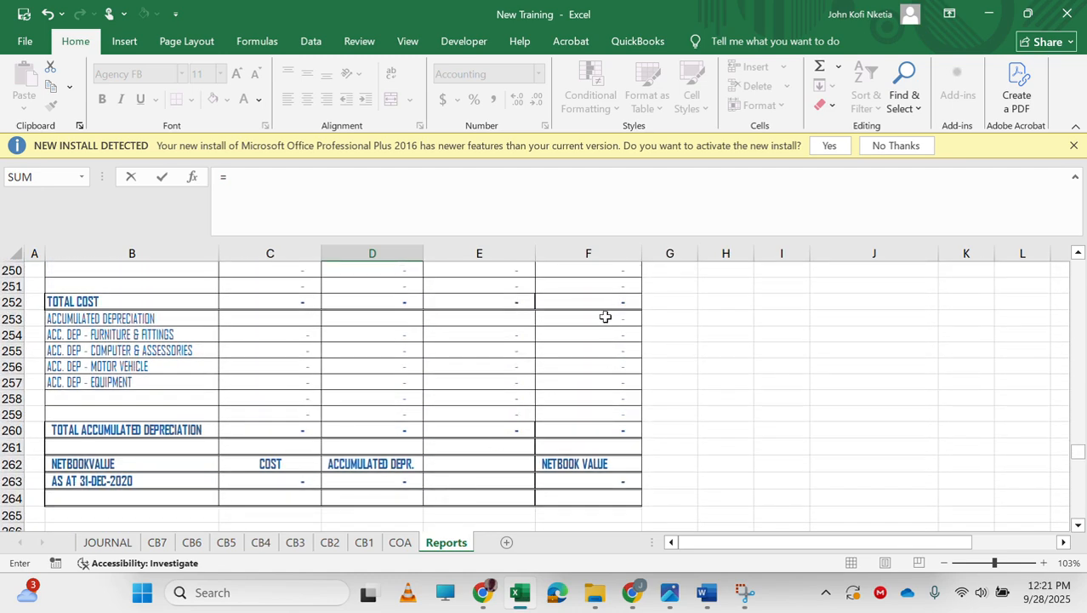
pyautogui.click(597, 317)
pyautogui.press('Return')
pyautogui.press('Up')
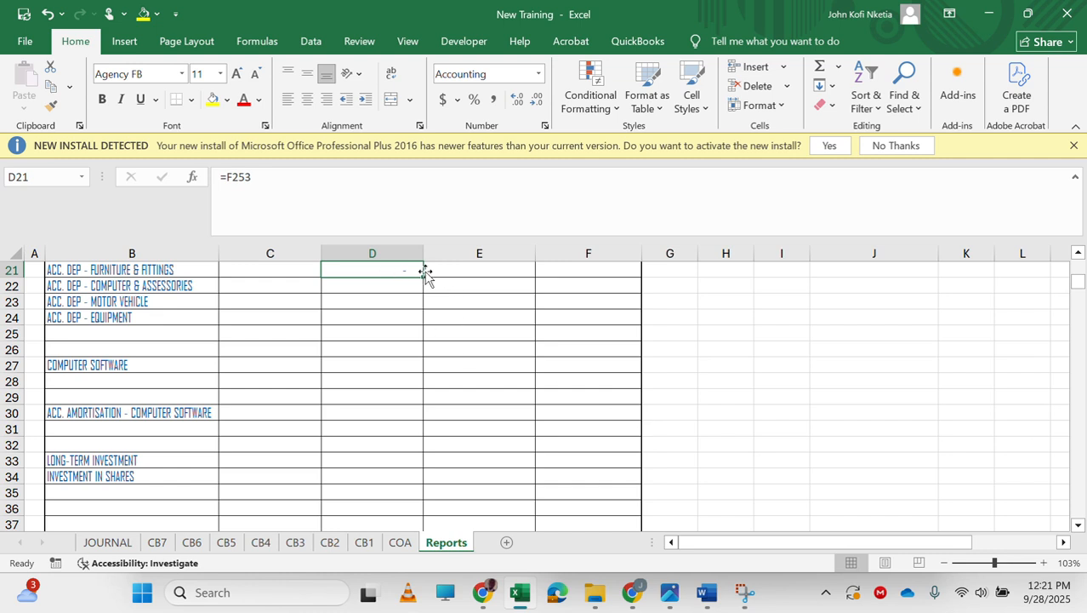
pyautogui.moveTo(422, 275); pyautogui.dragTo(424, 356)
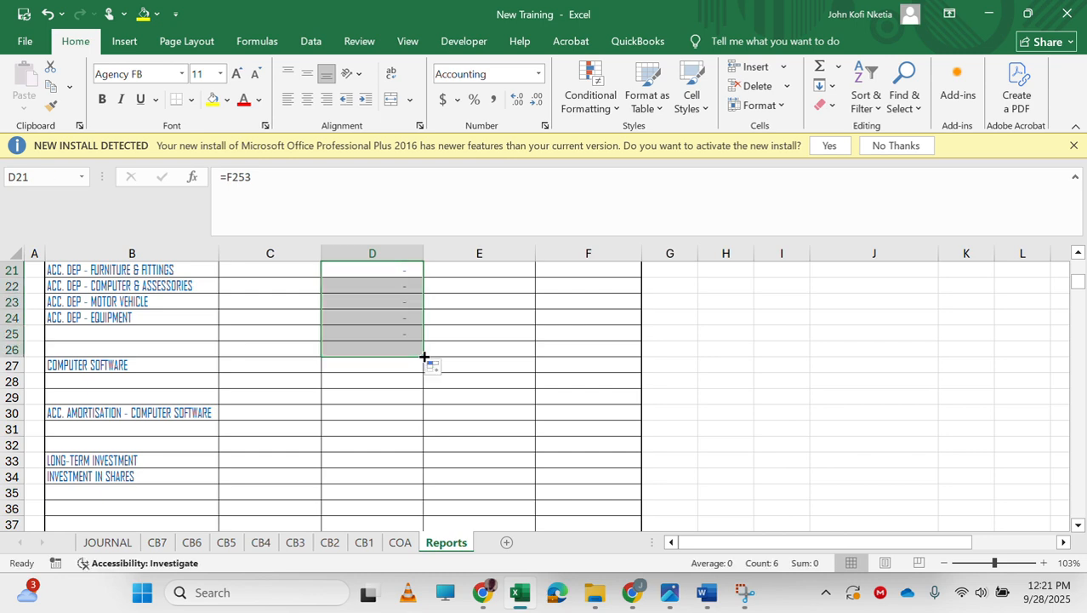
# Link the computer software debit cell C27 to its closing balance in F269, and fill the formula down to C29
pyautogui.click(287, 364)
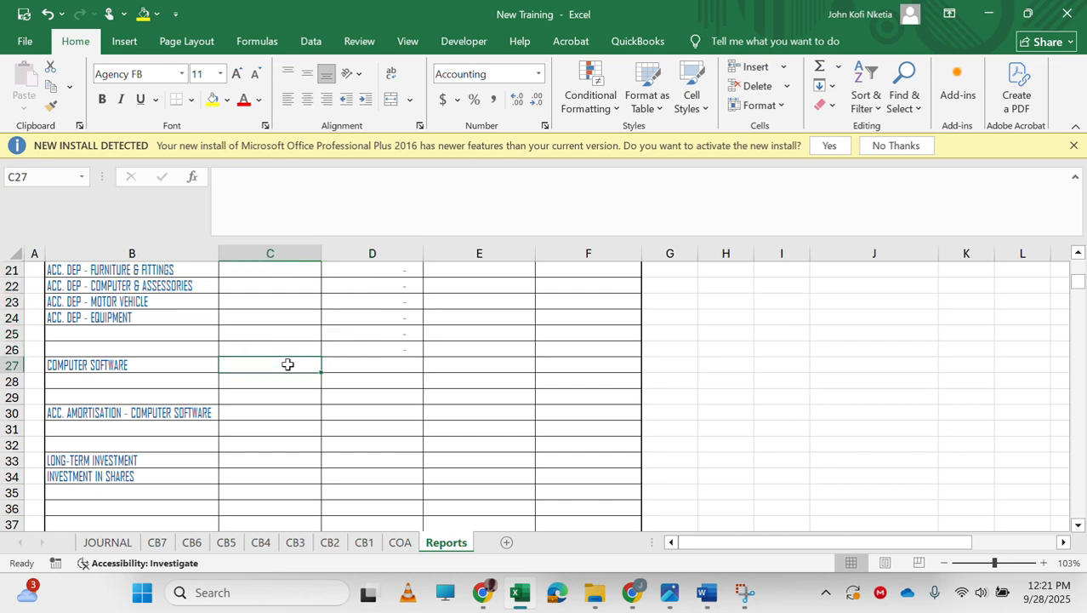
pyautogui.write('=')
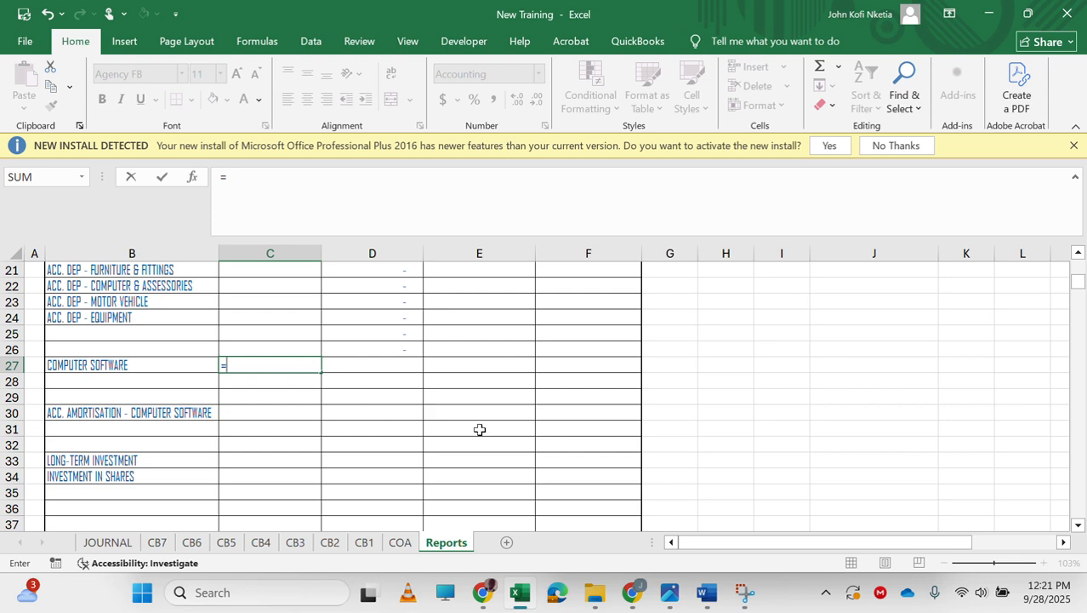
pyautogui.scroll(-20, 481, 429)
pyautogui.scroll(-20, 479, 428)
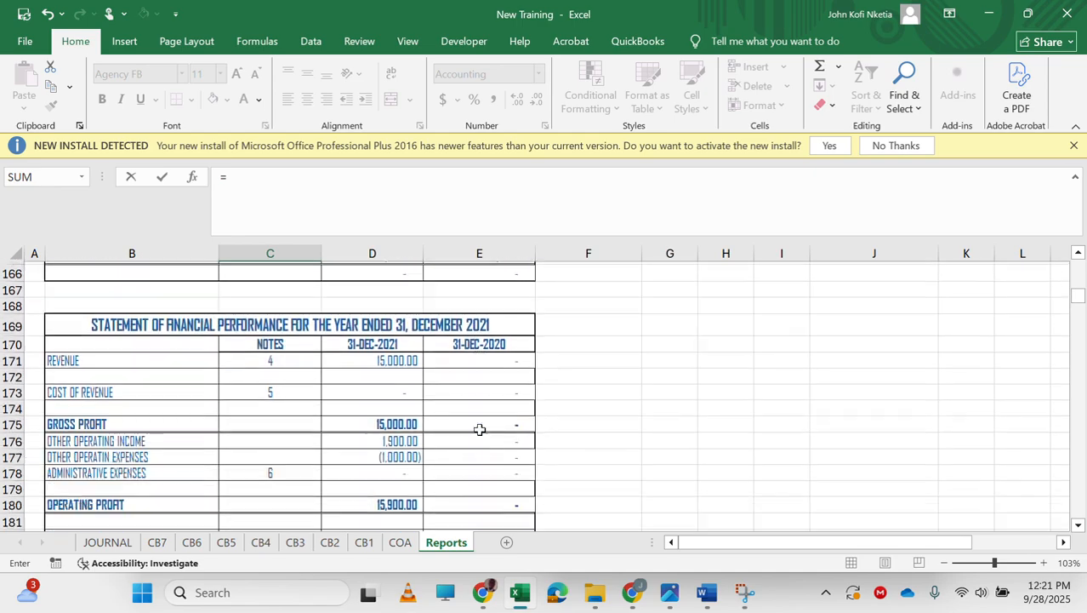
pyautogui.scroll(-14, 480, 429)
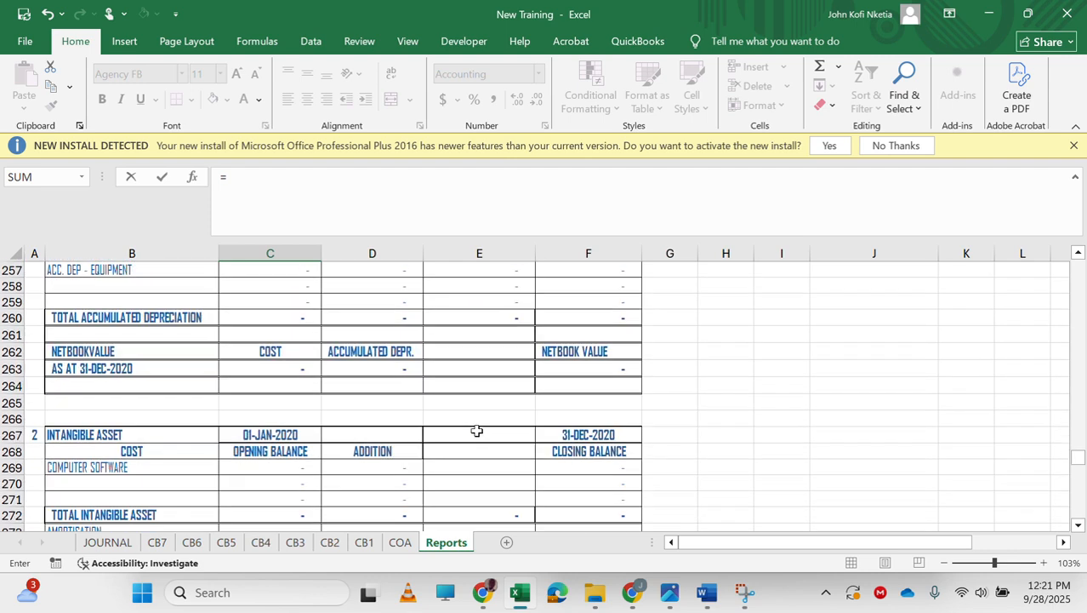
pyautogui.click(592, 471)
pyautogui.press('Return')
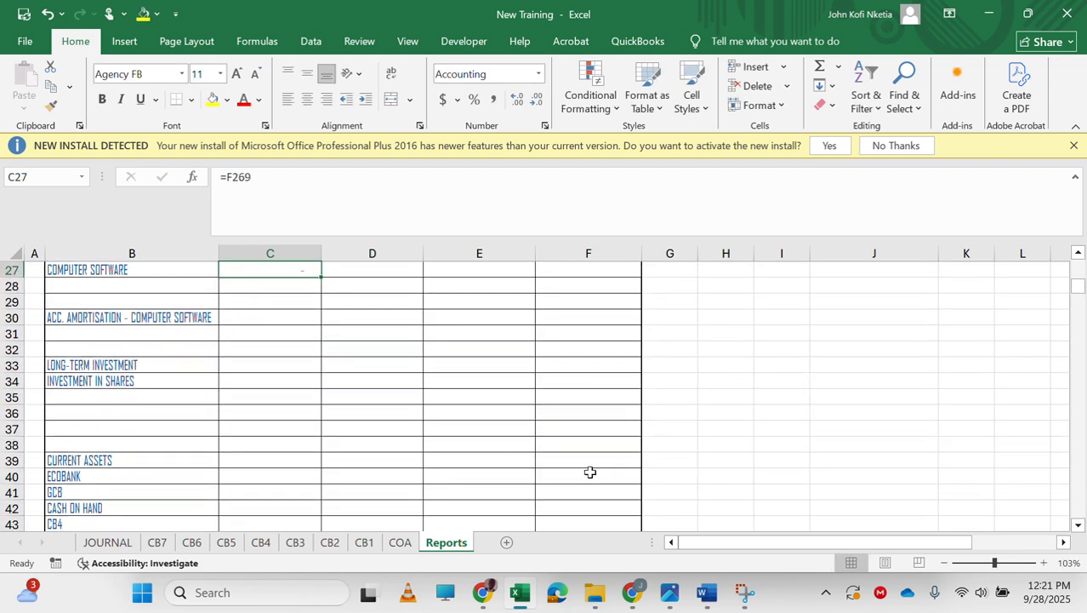
pyautogui.moveTo(324, 277); pyautogui.dragTo(320, 308)
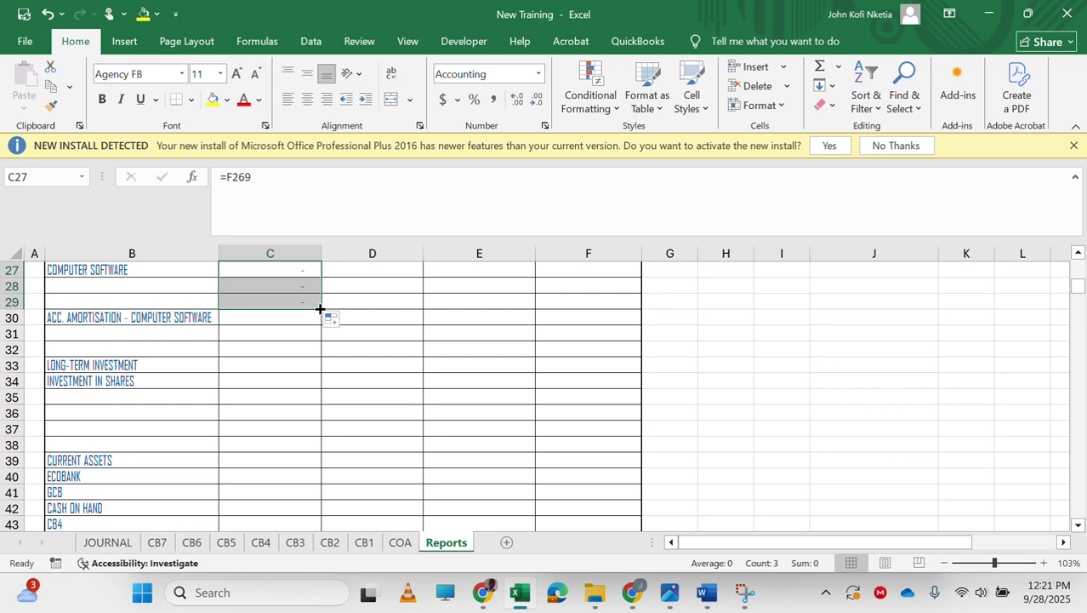
# Link the software amortisation credit cell D30 to its closing balance in F274, and fill the formula down to D32
pyautogui.click(379, 320)
pyautogui.write('=')
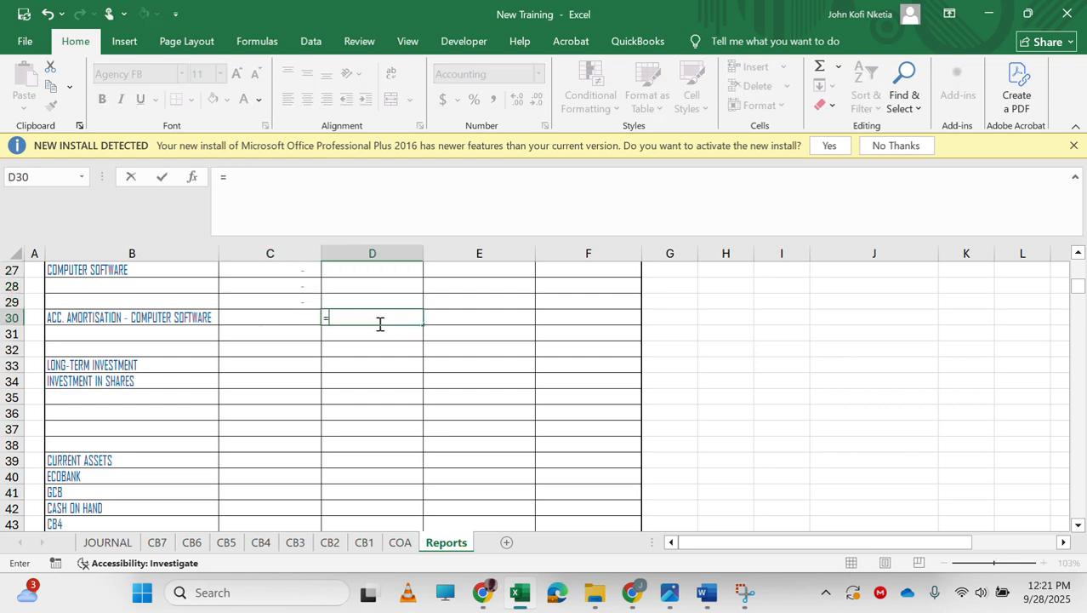
pyautogui.scroll(-20, 444, 402)
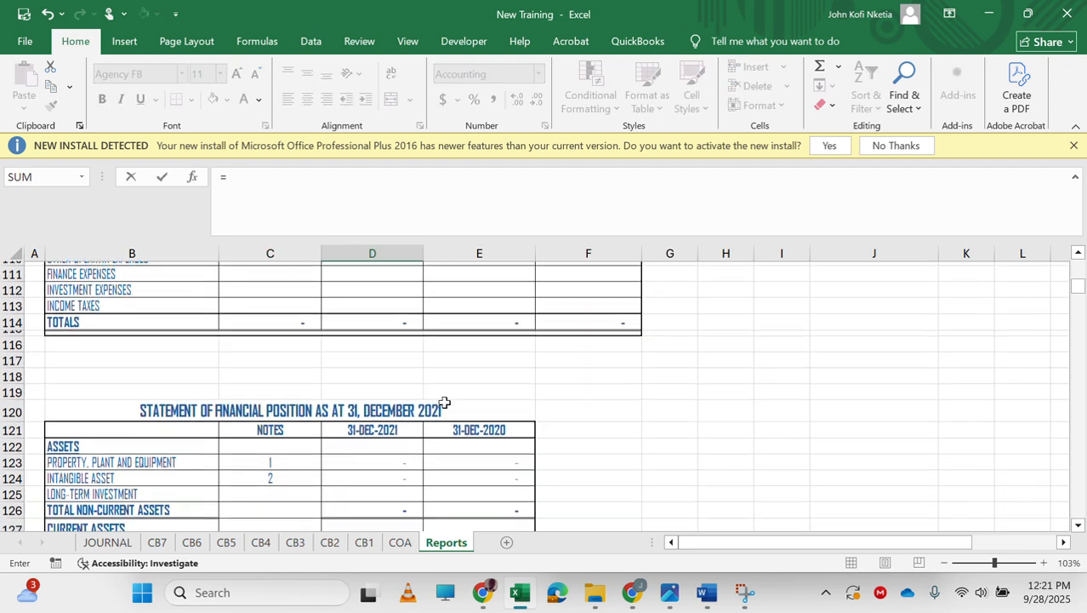
pyautogui.scroll(-11, 444, 402)
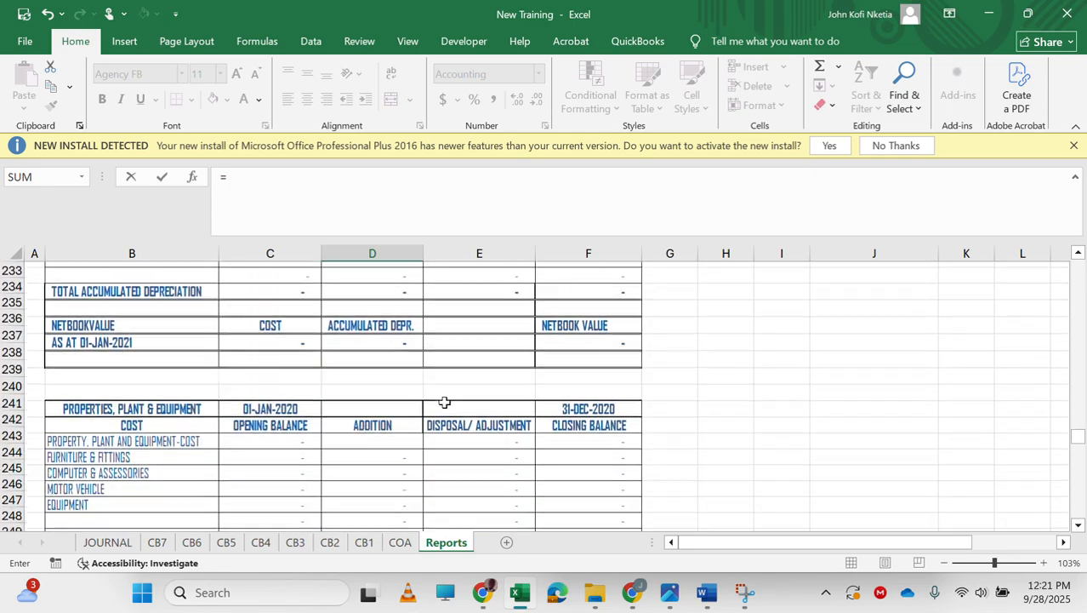
pyautogui.scroll(-3, 444, 402)
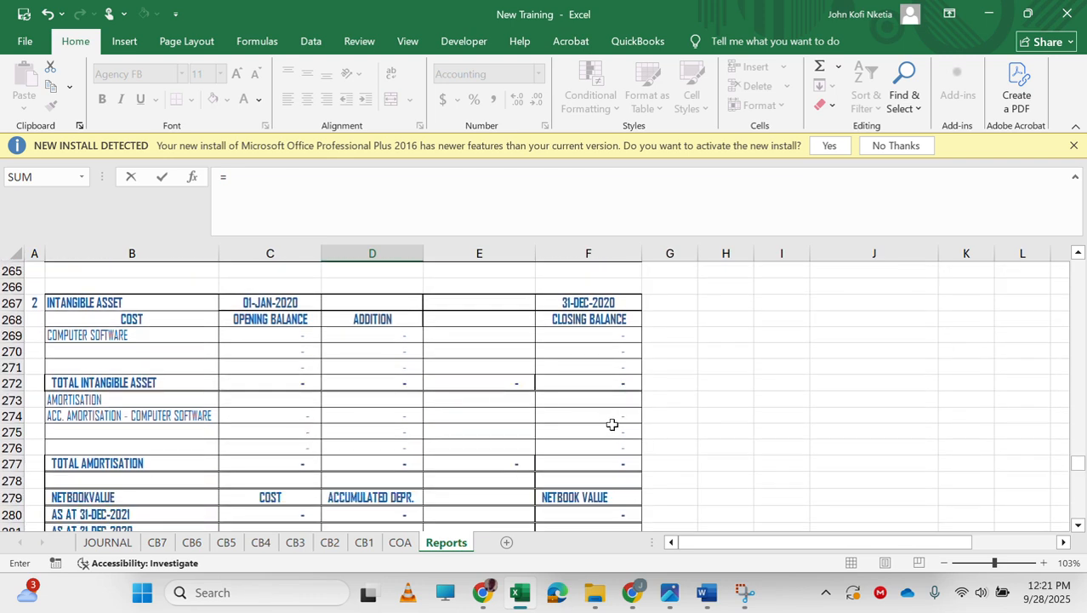
pyautogui.click(614, 419)
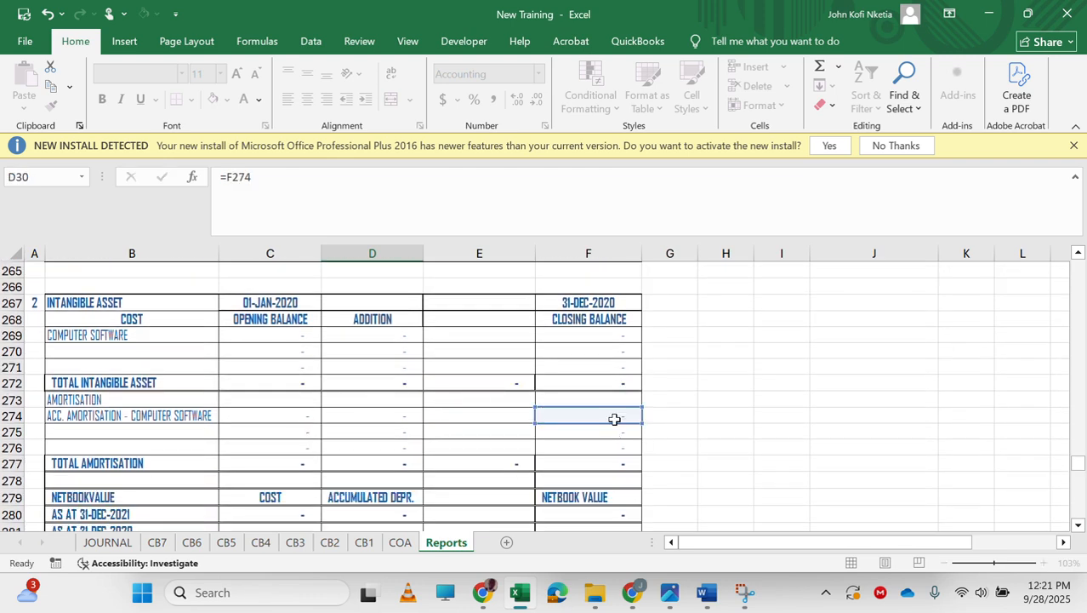
pyautogui.press('Return')
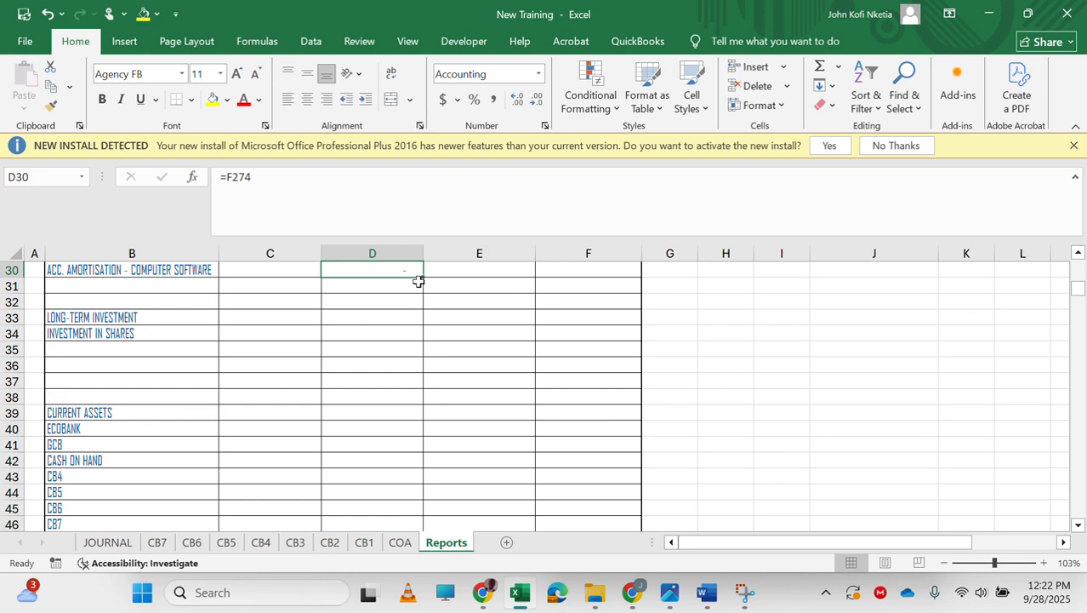
pyautogui.moveTo(425, 277); pyautogui.dragTo(409, 305)
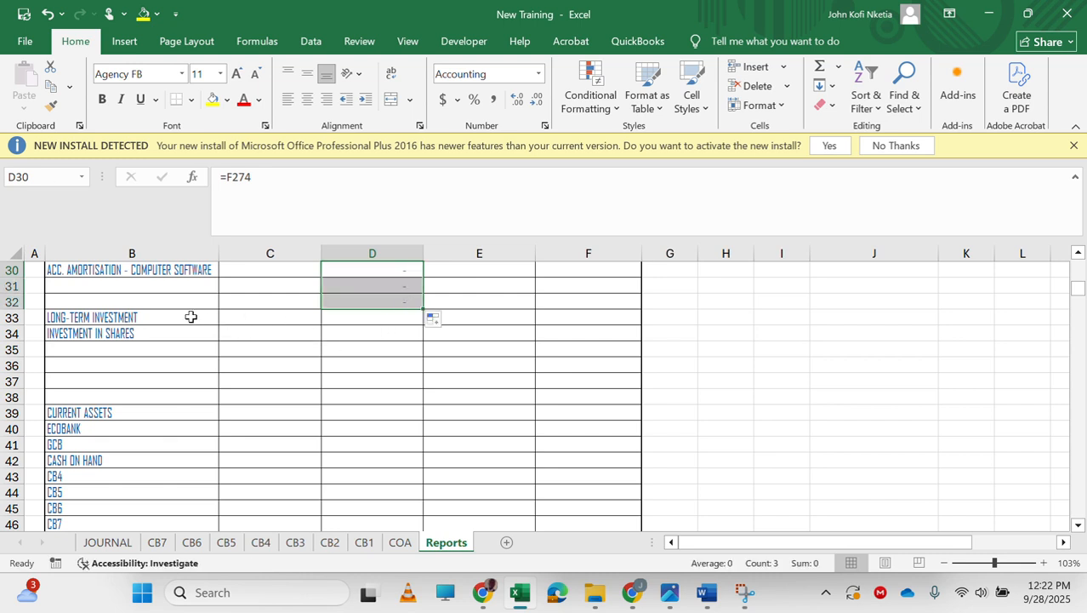
# Link the long-term investment debit cell C33 to its 2021 balance in D125, and fill the formula down to C34
pyautogui.click(293, 319)
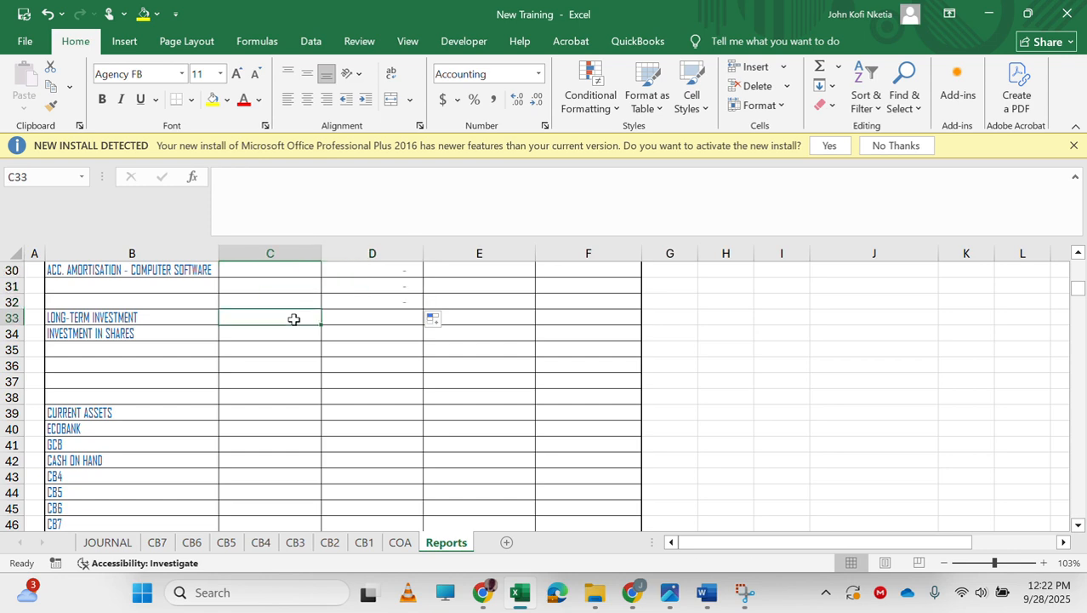
pyautogui.write('=')
pyautogui.scroll(-20, 341, 408)
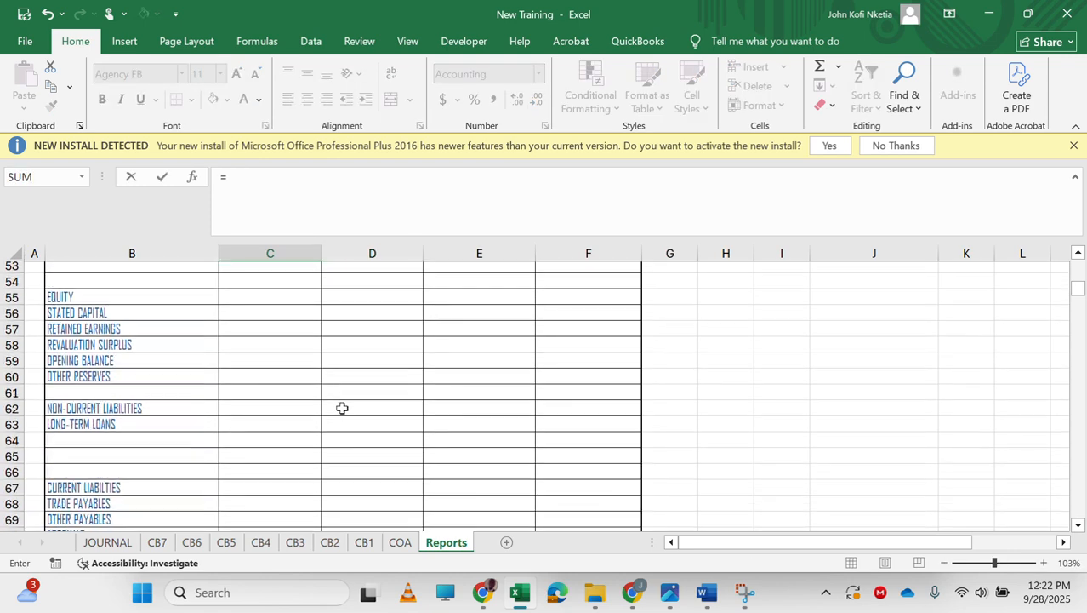
pyautogui.scroll(5, 341, 408)
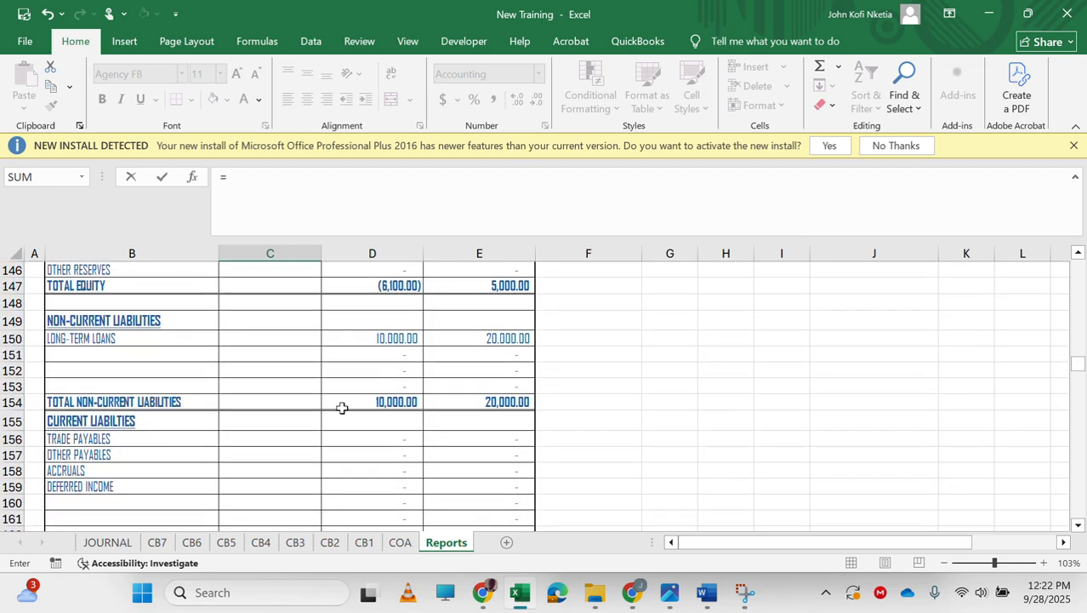
pyautogui.scroll(-3, 228, 396)
pyautogui.scroll(8, 228, 396)
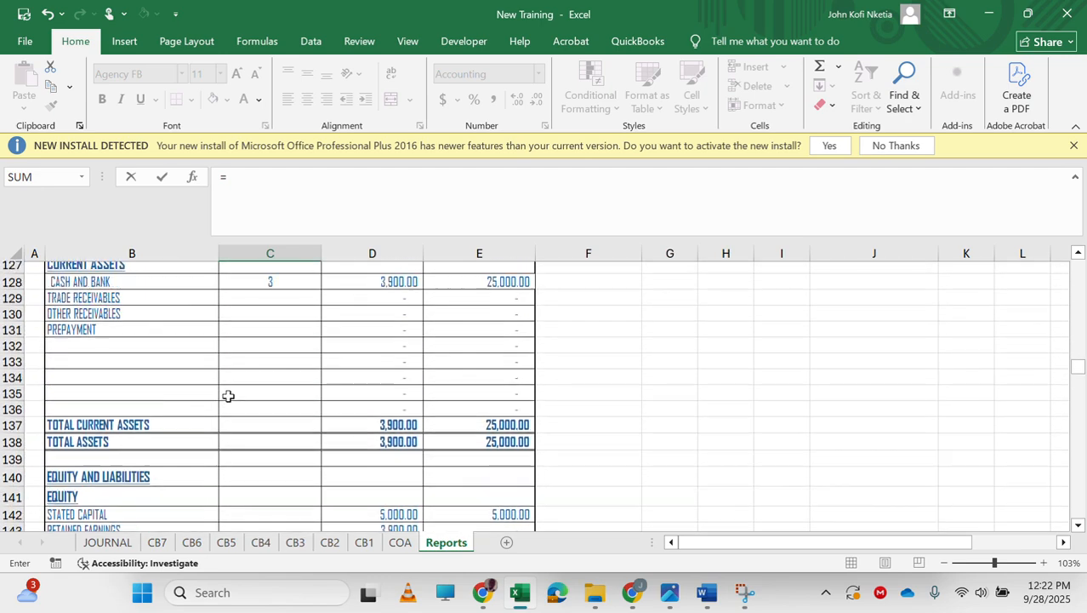
pyautogui.scroll(1, 228, 395)
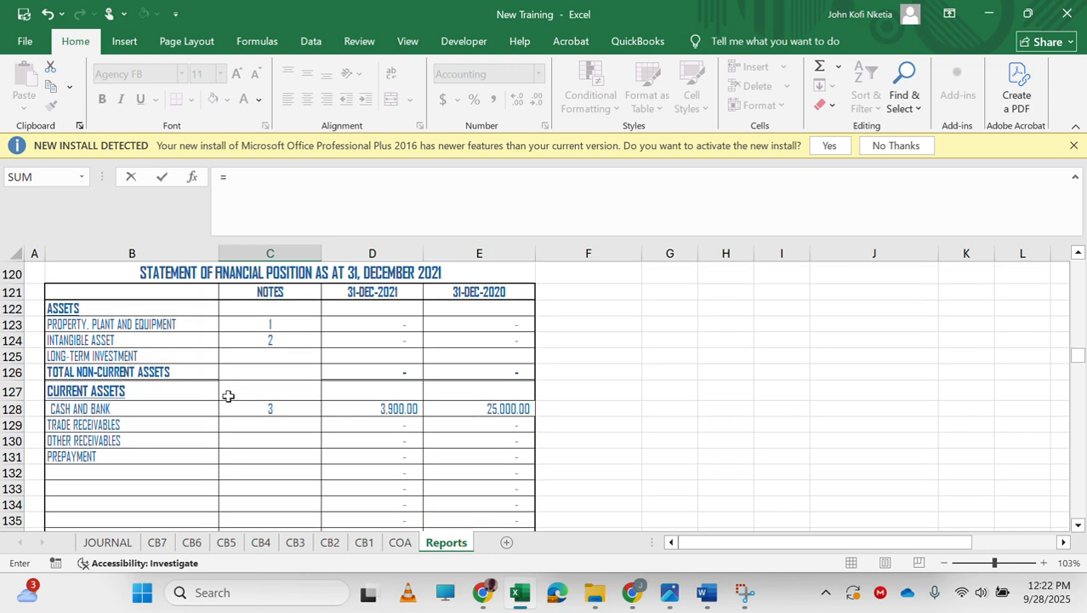
pyautogui.click(385, 356)
pyautogui.press('Return')
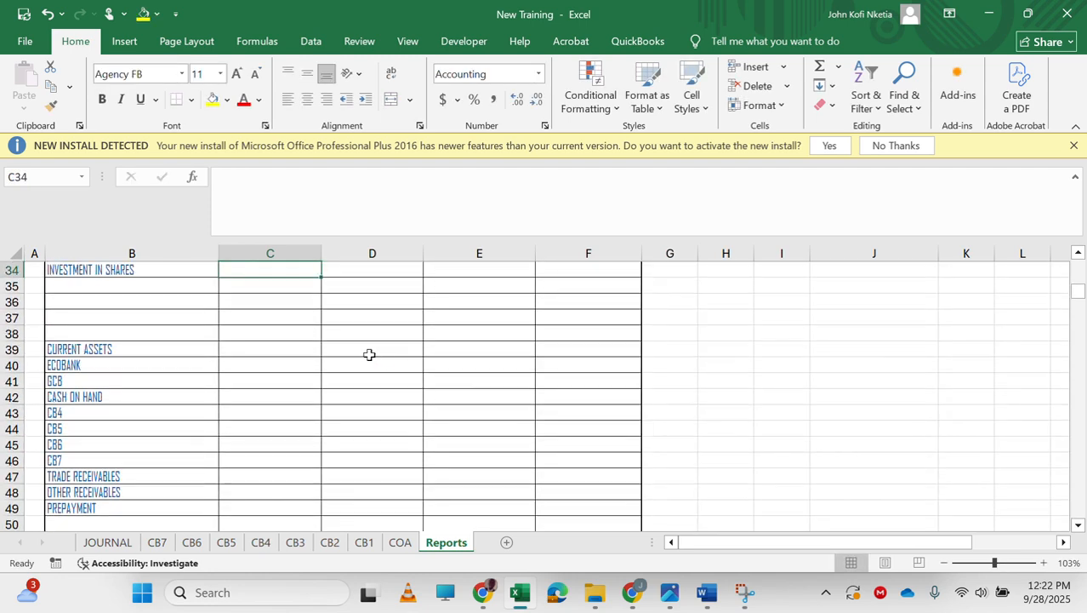
pyautogui.scroll(1, 370, 354)
pyautogui.scroll(-3, 369, 354)
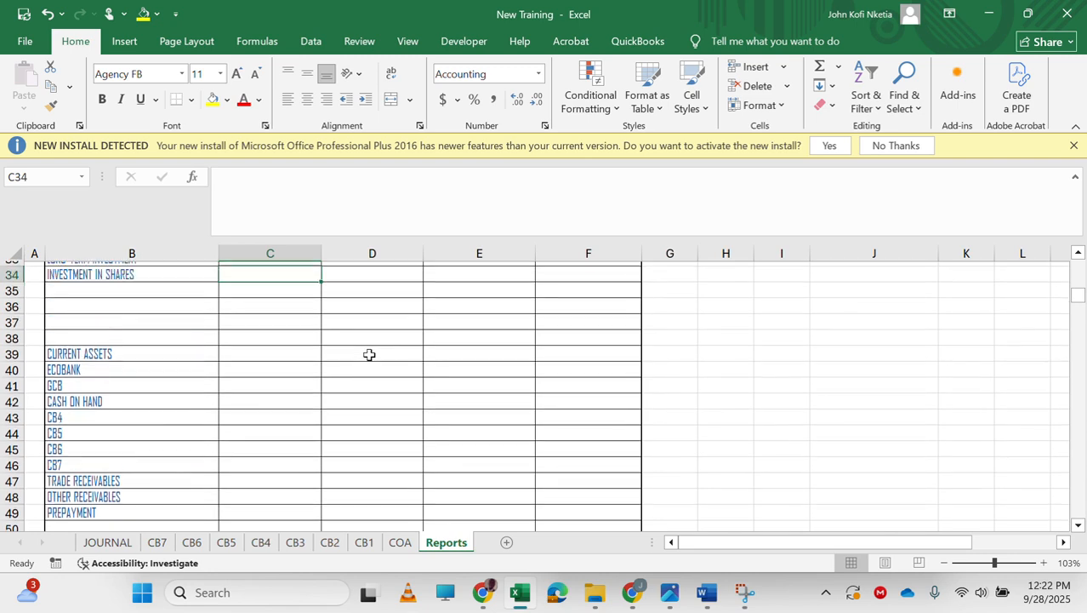
pyautogui.click(302, 365)
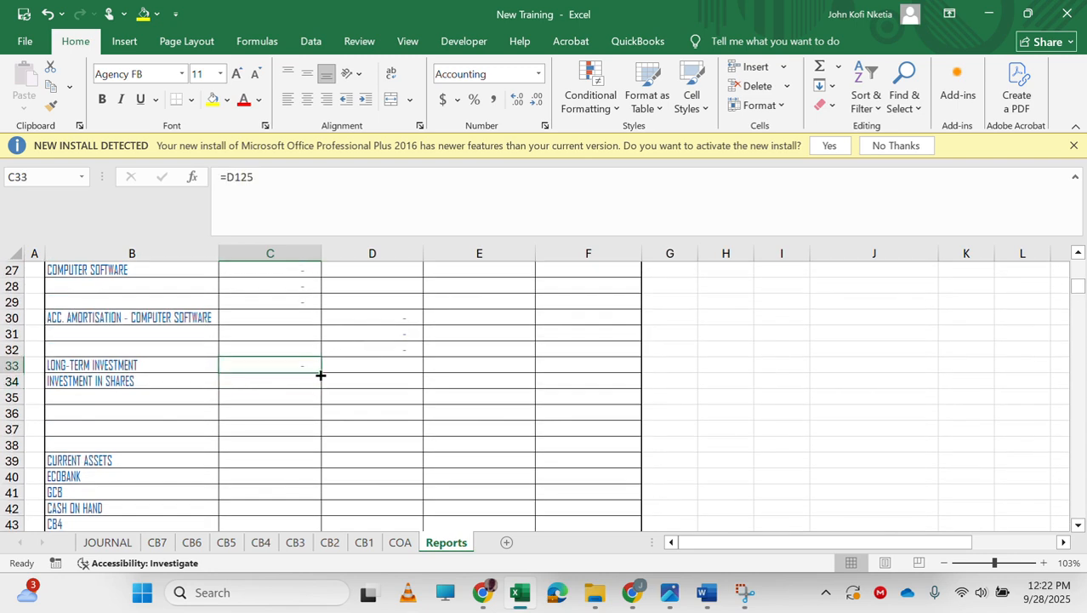
# Review the statements of financial position, financial performance and changes in equity for how long-term investment is reported
pyautogui.scroll(-20, 367, 418)
pyautogui.scroll(6, 367, 418)
pyautogui.scroll(5, 368, 419)
pyautogui.scroll(-18, 367, 419)
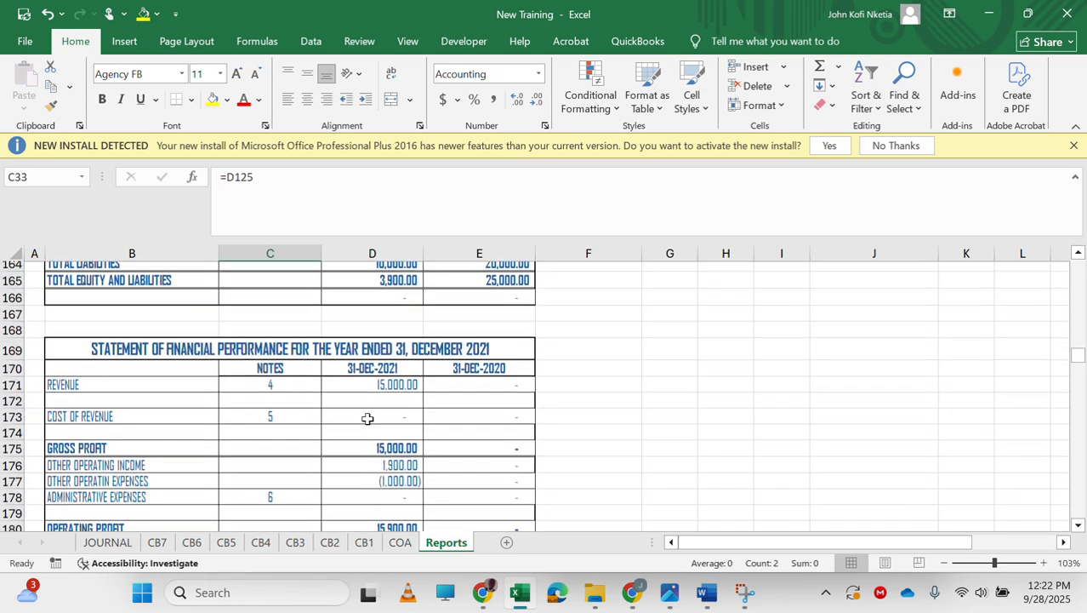
pyautogui.scroll(2, 367, 419)
pyautogui.scroll(-9, 368, 419)
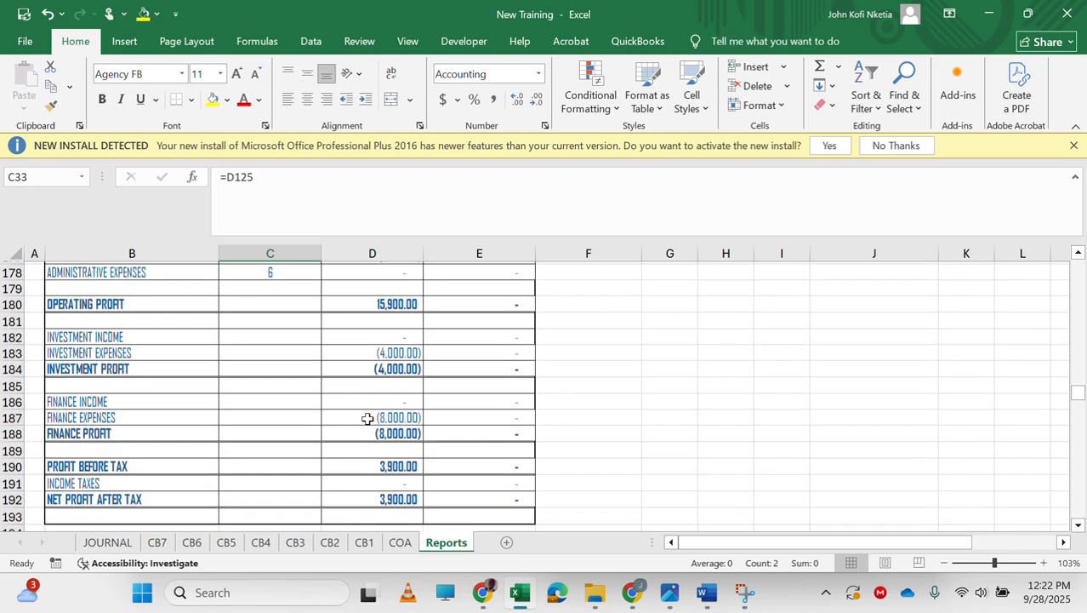
pyautogui.scroll(-2, 367, 419)
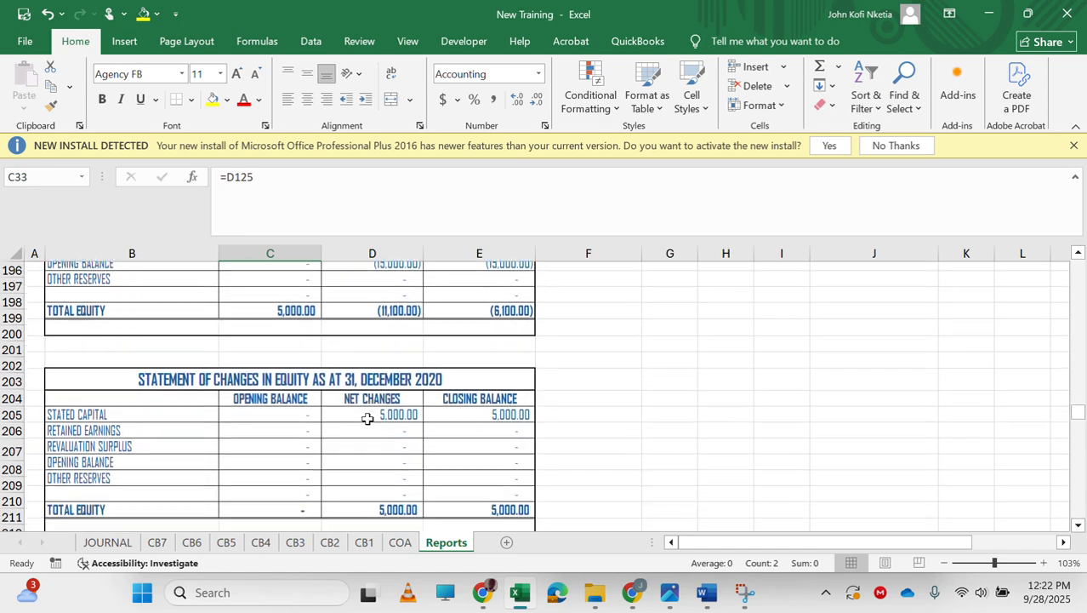
pyautogui.scroll(15, 368, 419)
pyautogui.scroll(11, 368, 419)
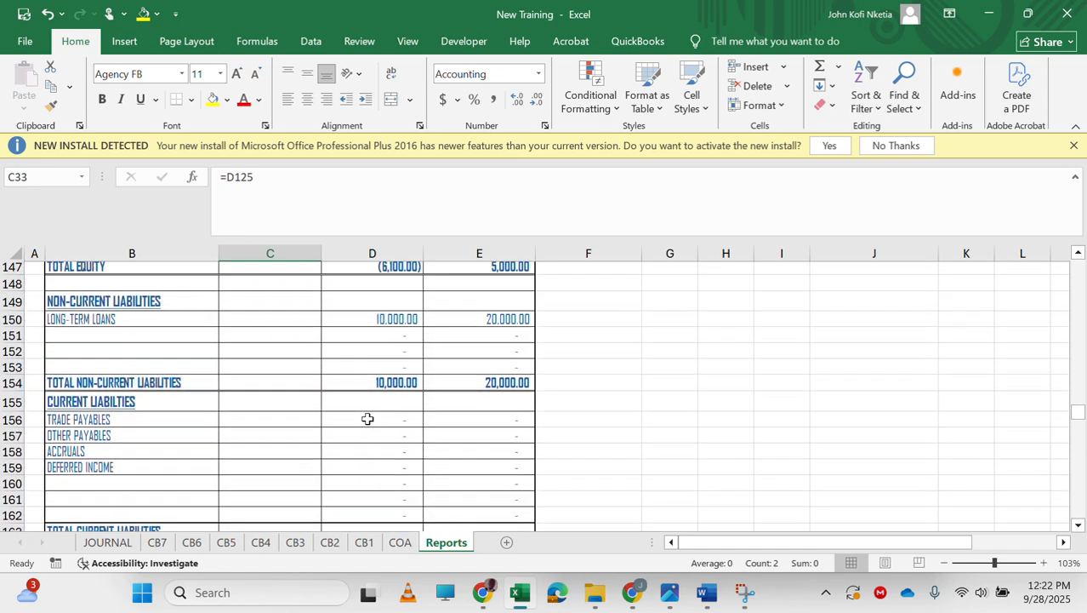
pyautogui.scroll(-1, 368, 419)
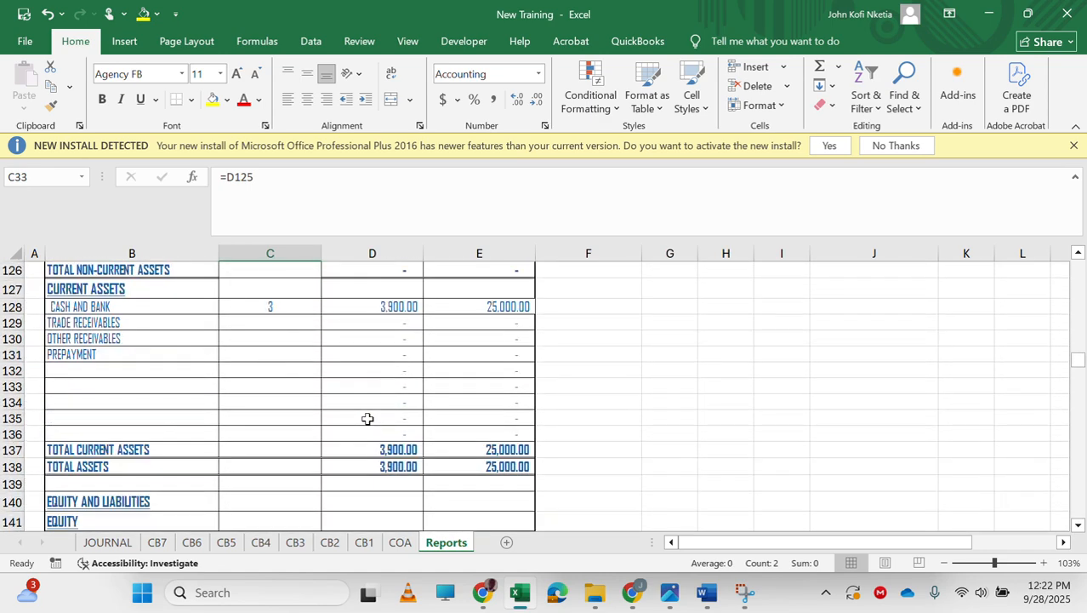
pyautogui.scroll(5, 367, 418)
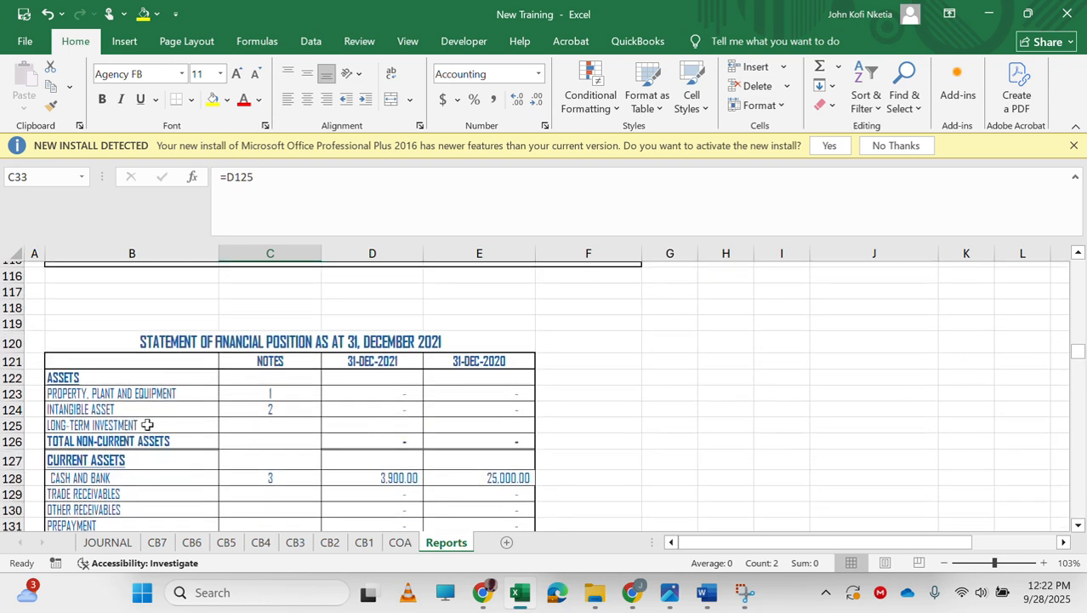
# Try inserting two rows above Total Non-Current Assets and filling the long-term investment label down from B125 to B127
pyautogui.click(152, 424)
pyautogui.scroll(-1, 306, 505)
pyautogui.scroll(1, 307, 505)
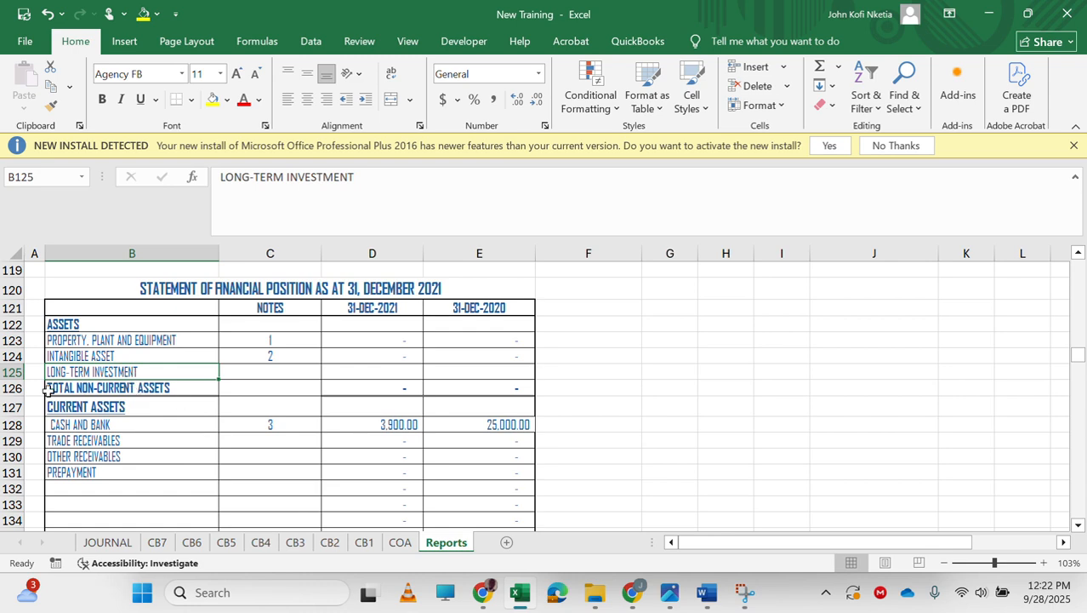
pyautogui.click(14, 389)
pyautogui.moveTo(15, 389); pyautogui.dragTo(14, 400)
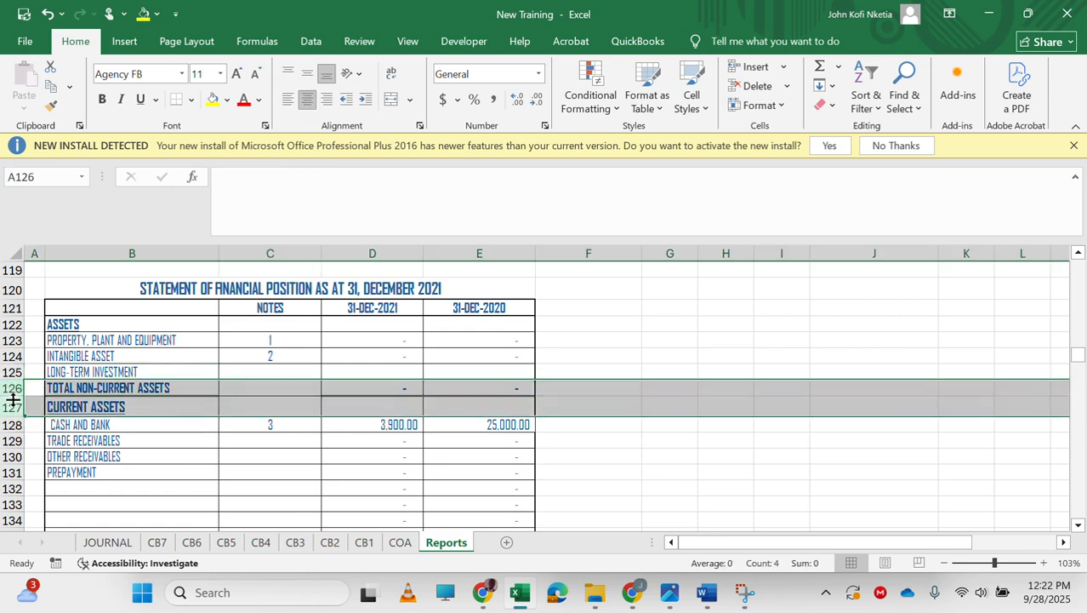
pyautogui.rightClick(14, 396)
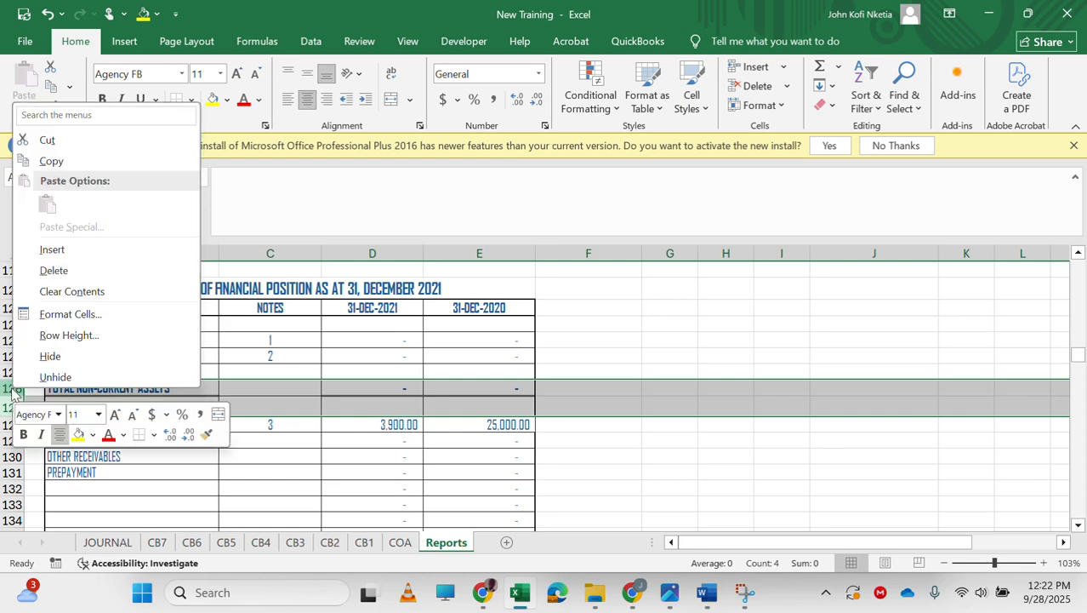
pyautogui.click(106, 251)
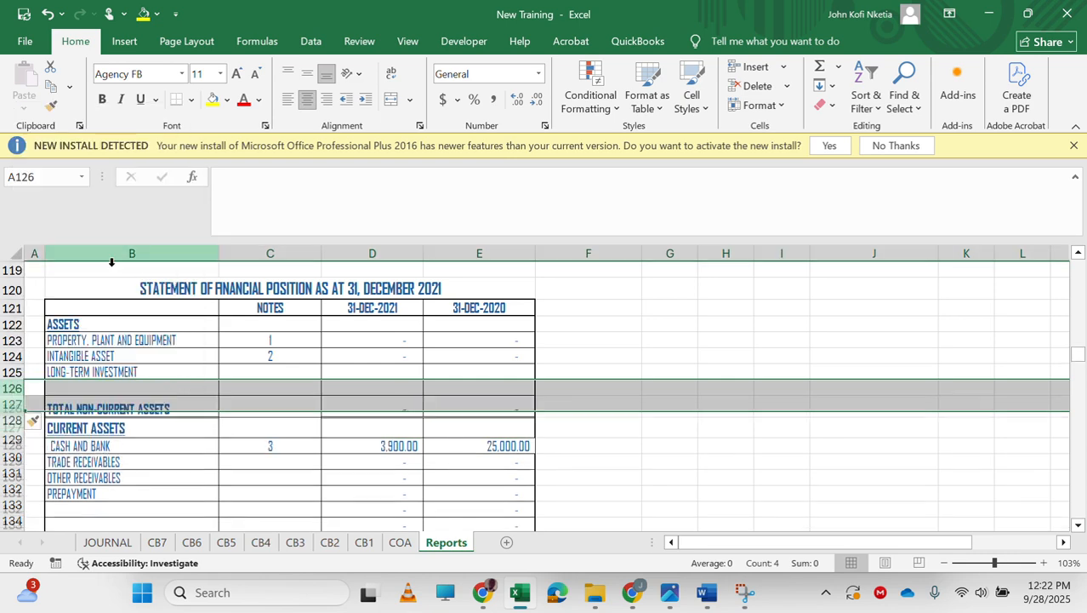
pyautogui.click(163, 370)
pyautogui.moveTo(218, 379); pyautogui.dragTo(219, 408)
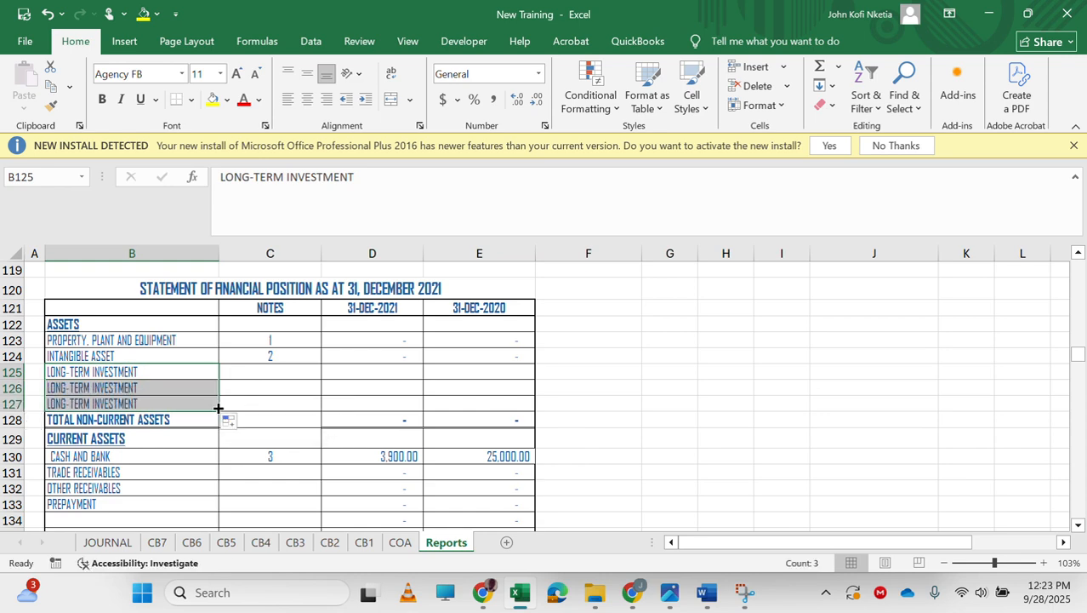
# Try linking the label in B125 to the investment account in COA!O4 and filling the formula down to B127
pyautogui.click(144, 369)
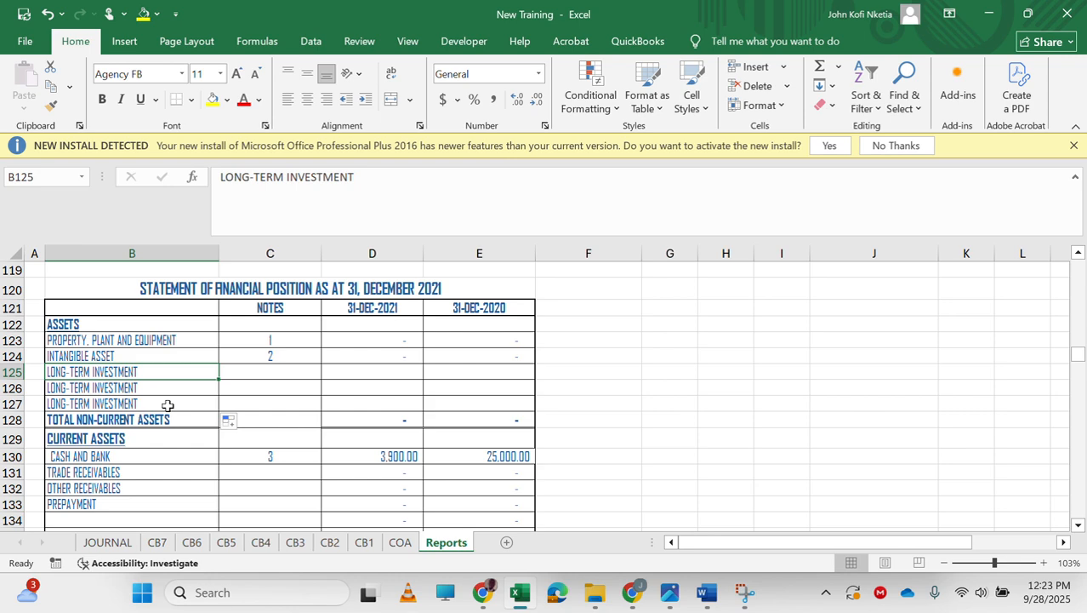
pyautogui.write('=')
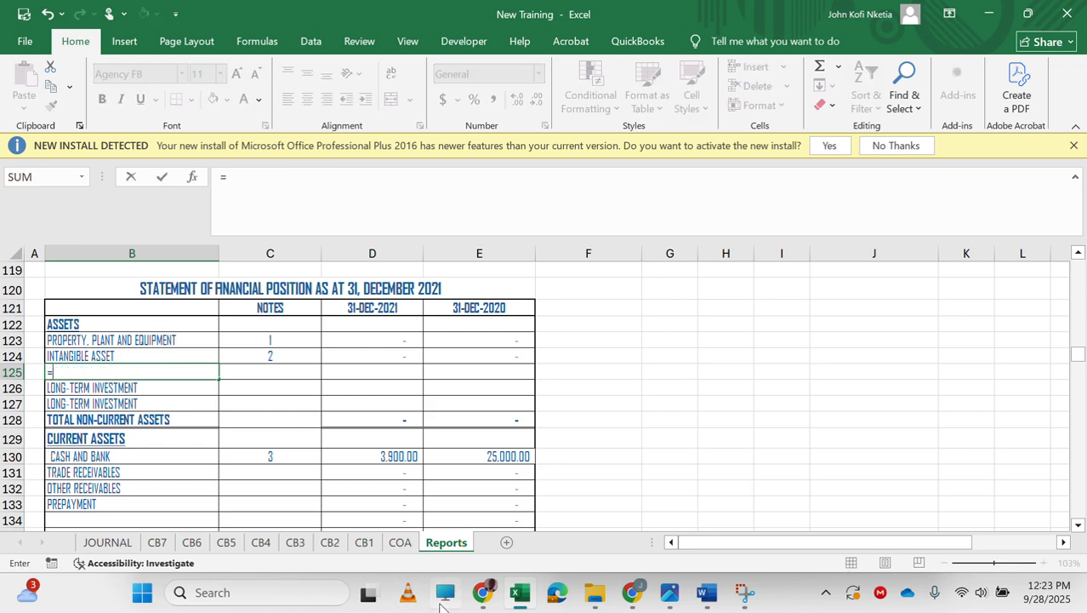
pyautogui.click(397, 548)
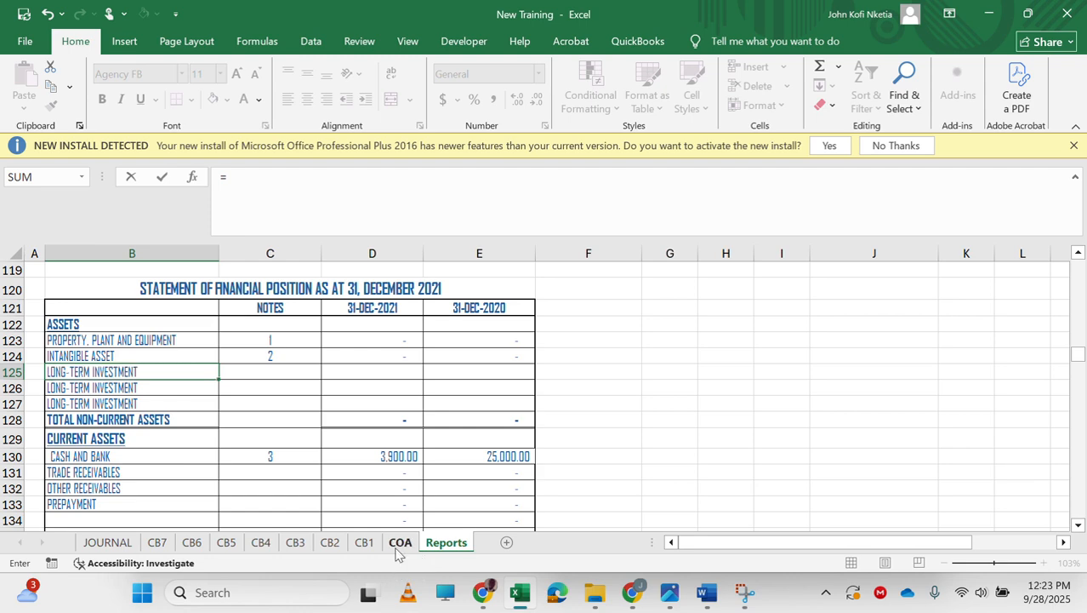
pyautogui.hscroll(-2, 277, 415)
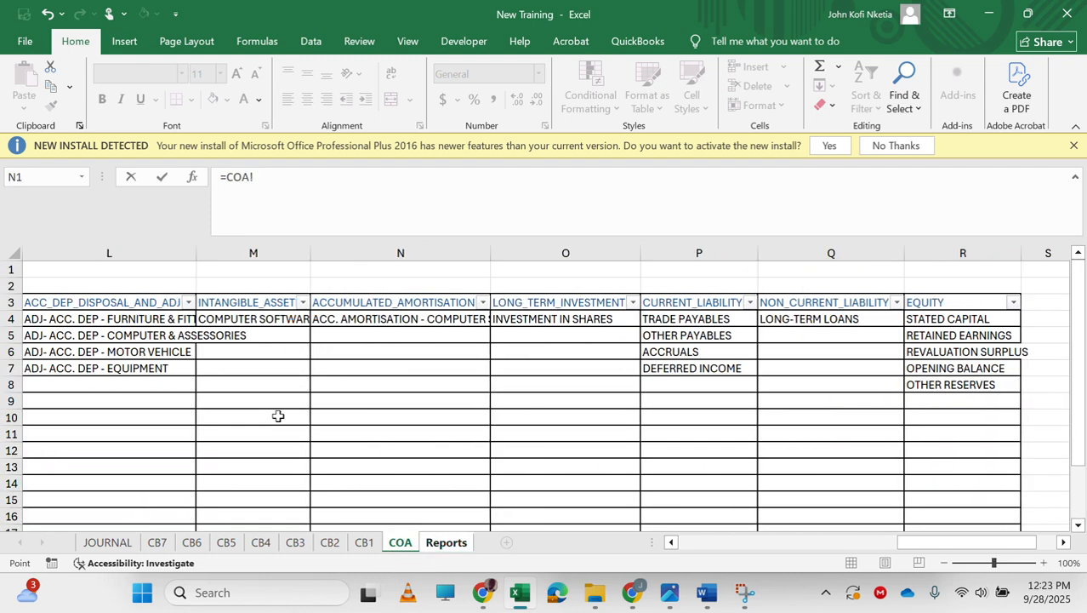
pyautogui.click(525, 324)
pyautogui.press('Return')
pyautogui.press('Up')
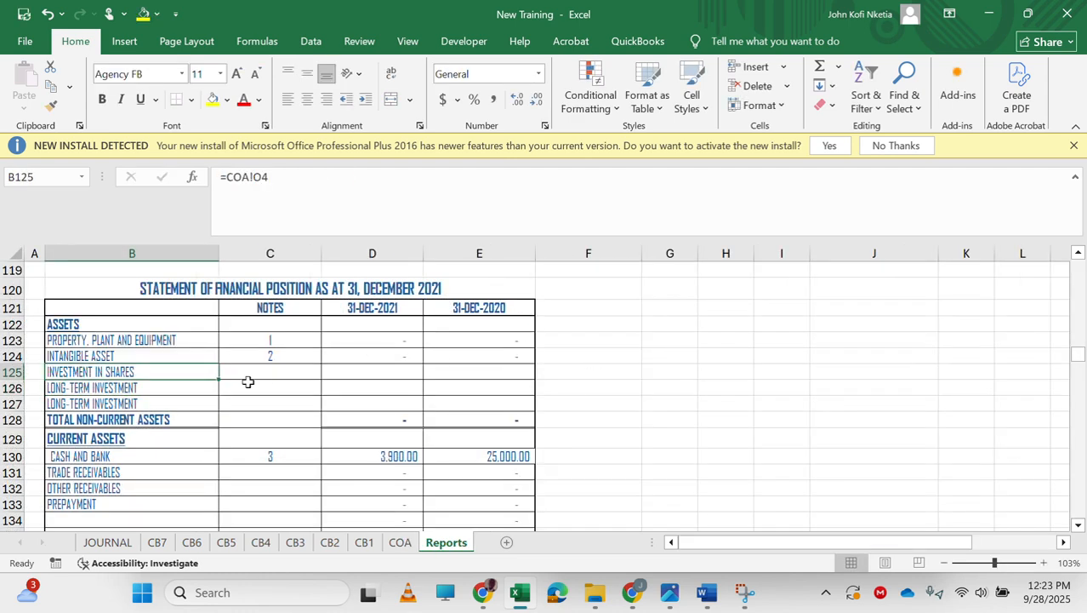
pyautogui.moveTo(222, 378); pyautogui.dragTo(218, 408)
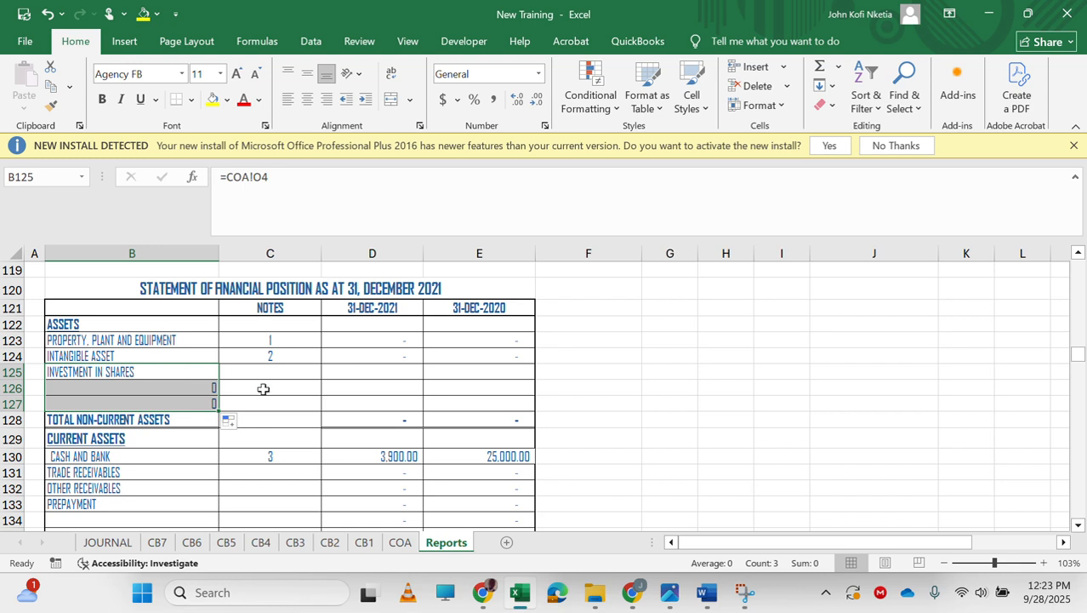
# Undo the long-term investment label links, the label fill and the insertion of the two rows
pyautogui.hotkey('ctrl', 'z')
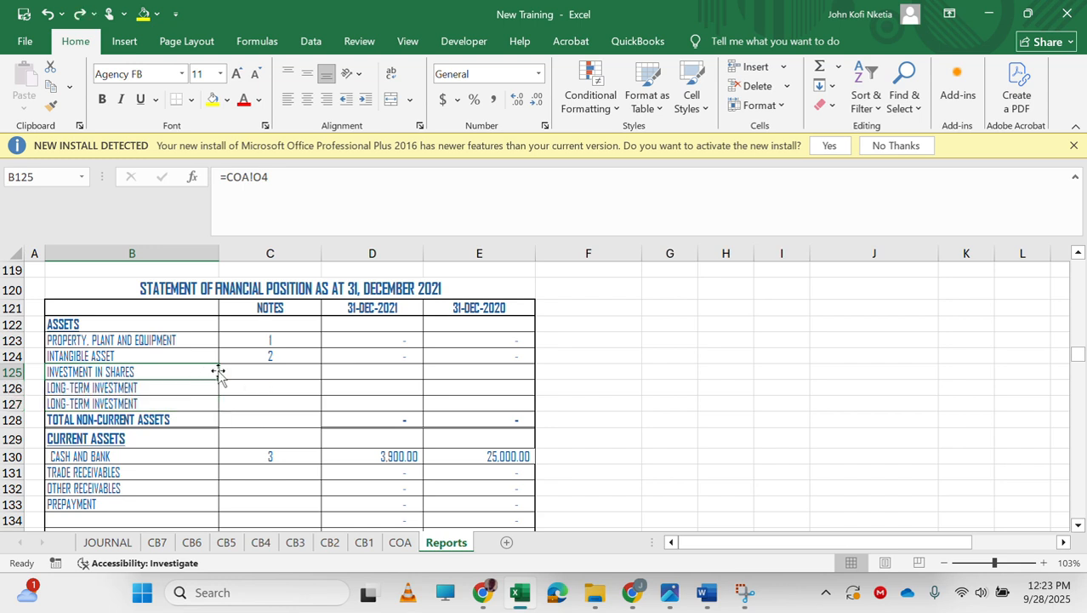
pyautogui.hotkey('ctrl', 'z')
pyautogui.hotkey('ctrl', 'z')
pyautogui.hotkey('ctrl', 'z')
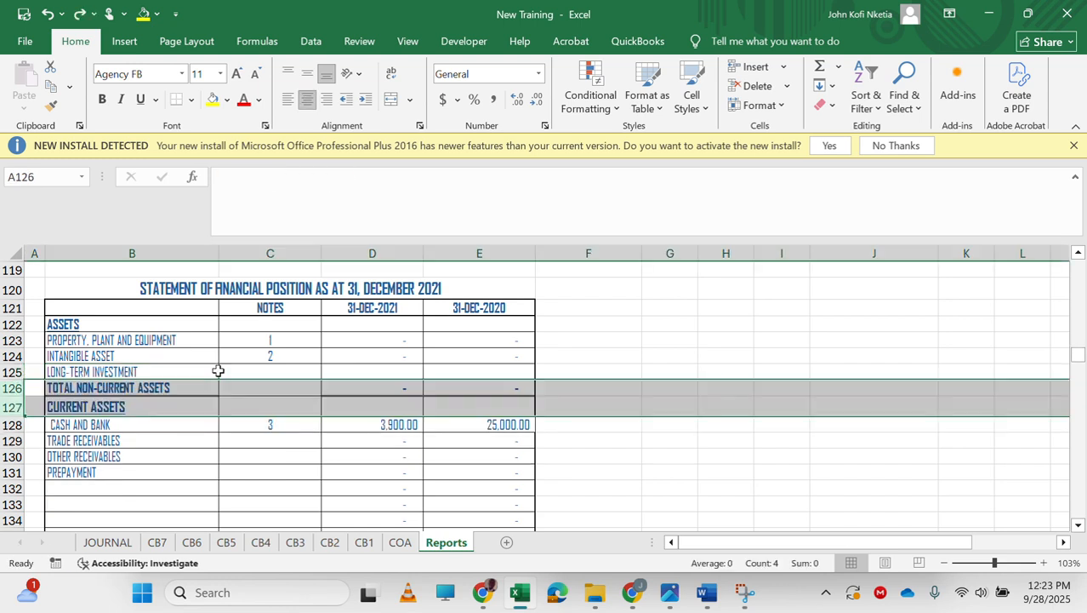
# Delete the stray note number in A289 beside Total Intangible Asset in the second intangible asset note
pyautogui.click(291, 369)
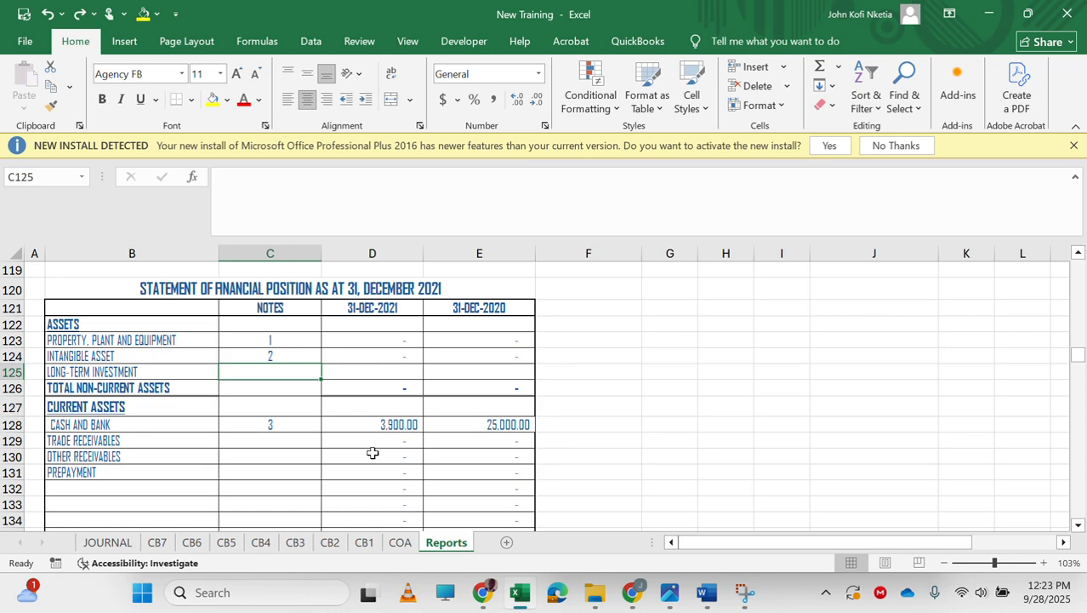
pyautogui.scroll(-20, 372, 452)
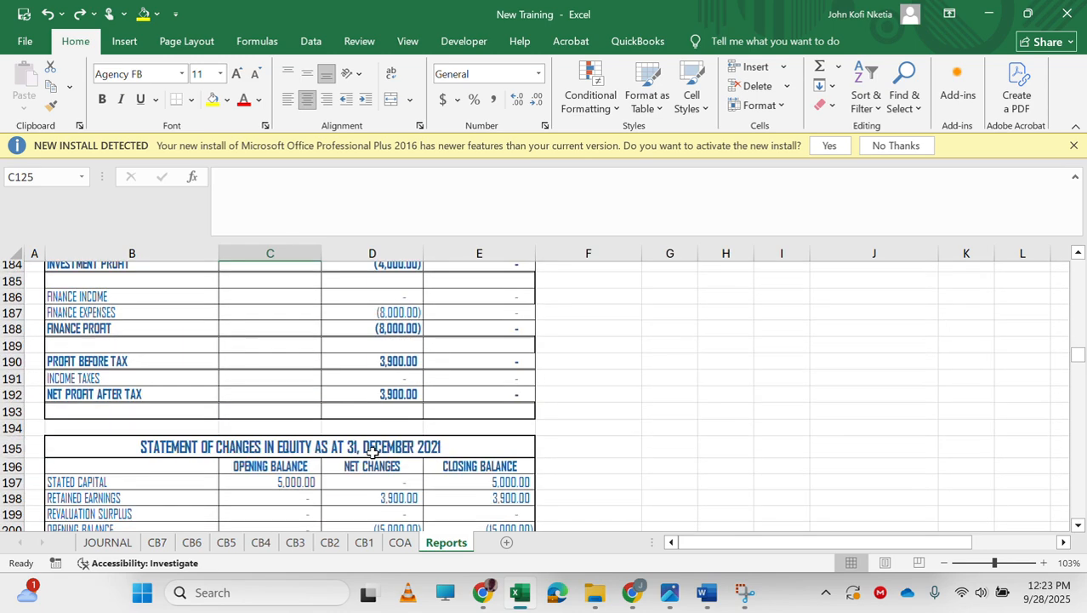
pyautogui.scroll(-8, 373, 453)
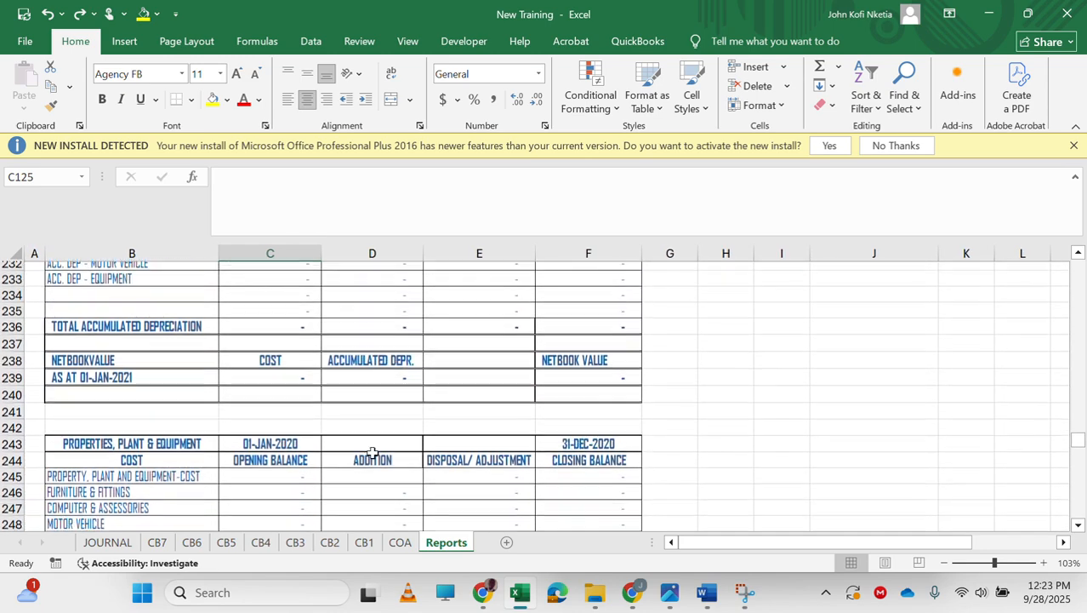
pyautogui.scroll(-6, 373, 453)
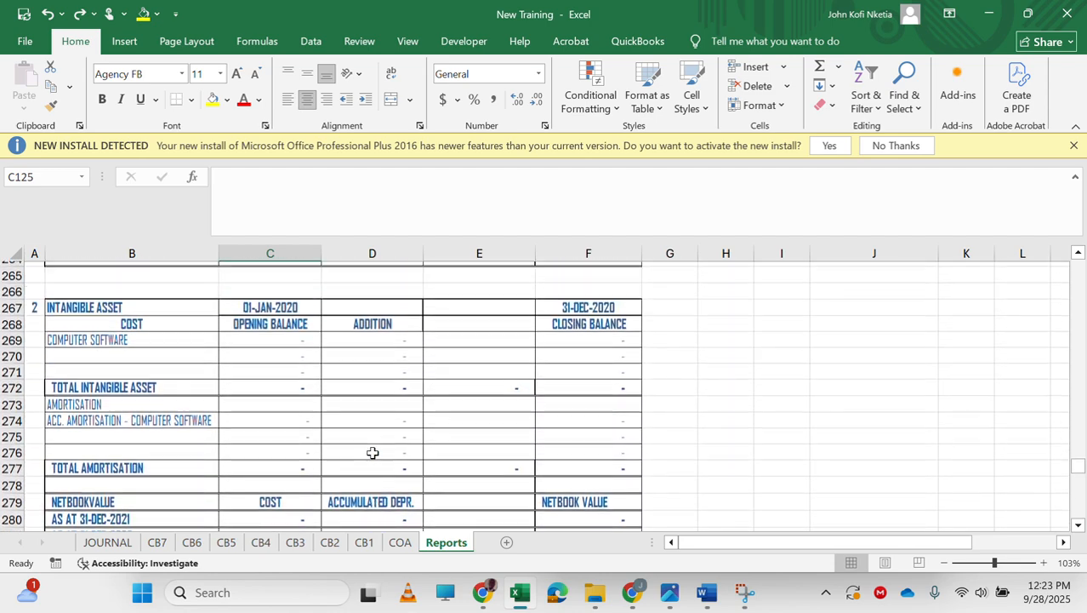
pyautogui.scroll(-6, 373, 453)
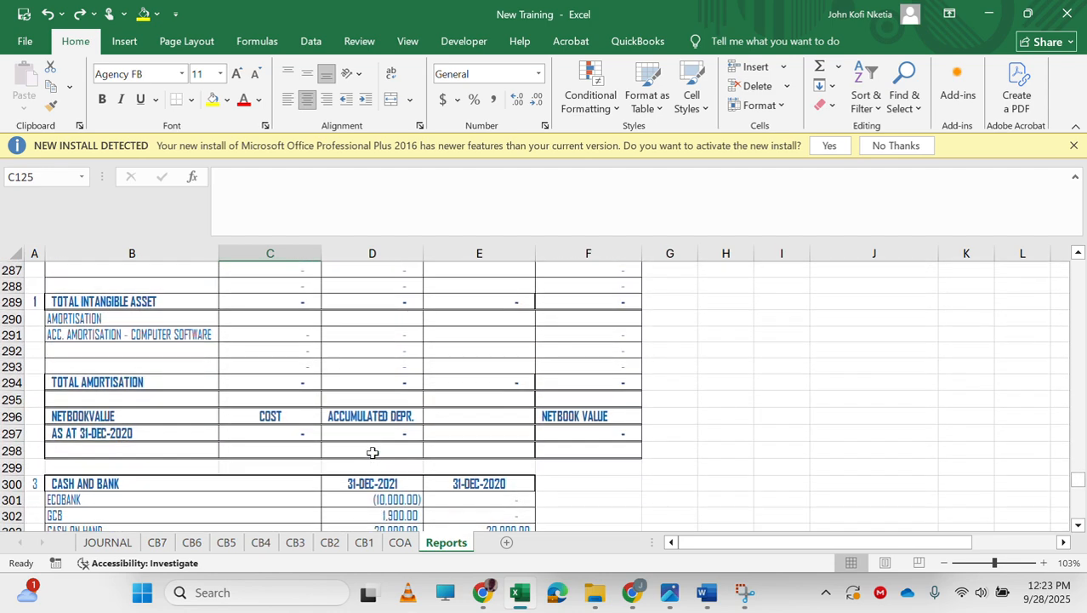
pyautogui.scroll(4, 373, 452)
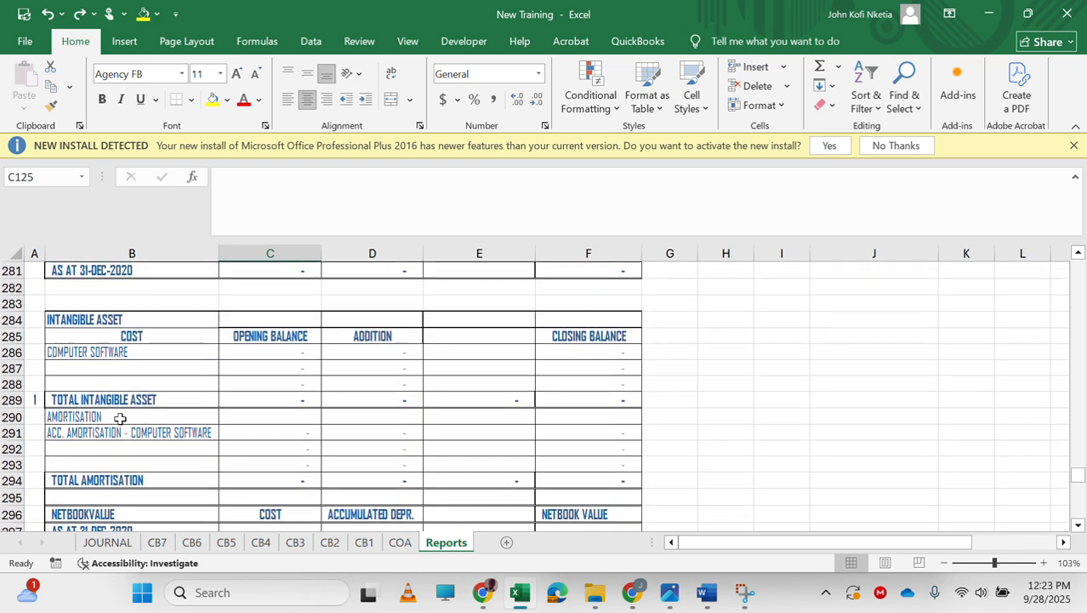
pyautogui.click(35, 399)
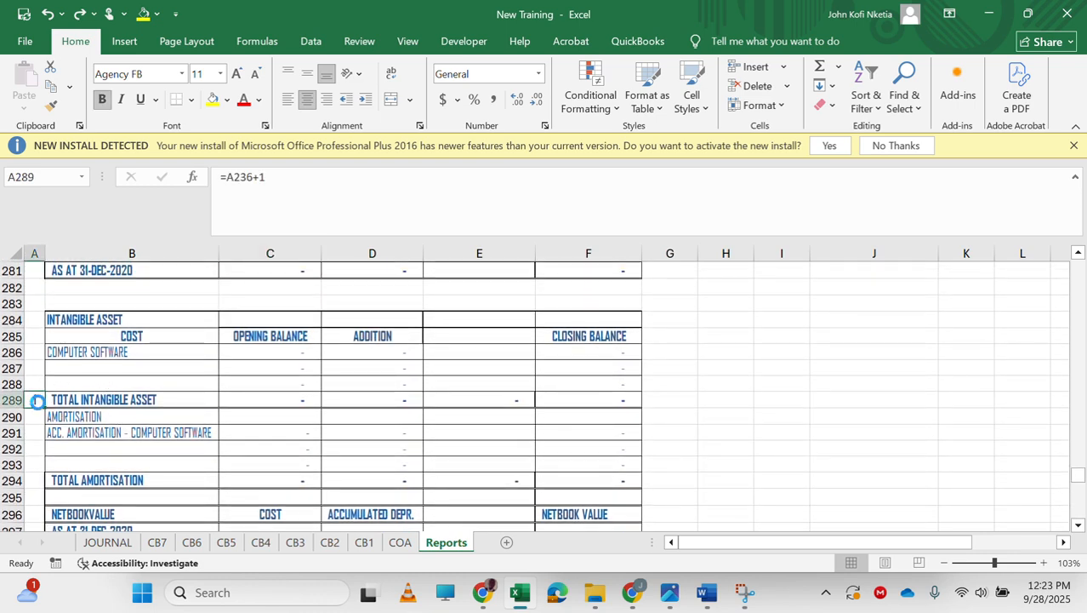
pyautogui.press('Delete')
pyautogui.scroll(6, 35, 399)
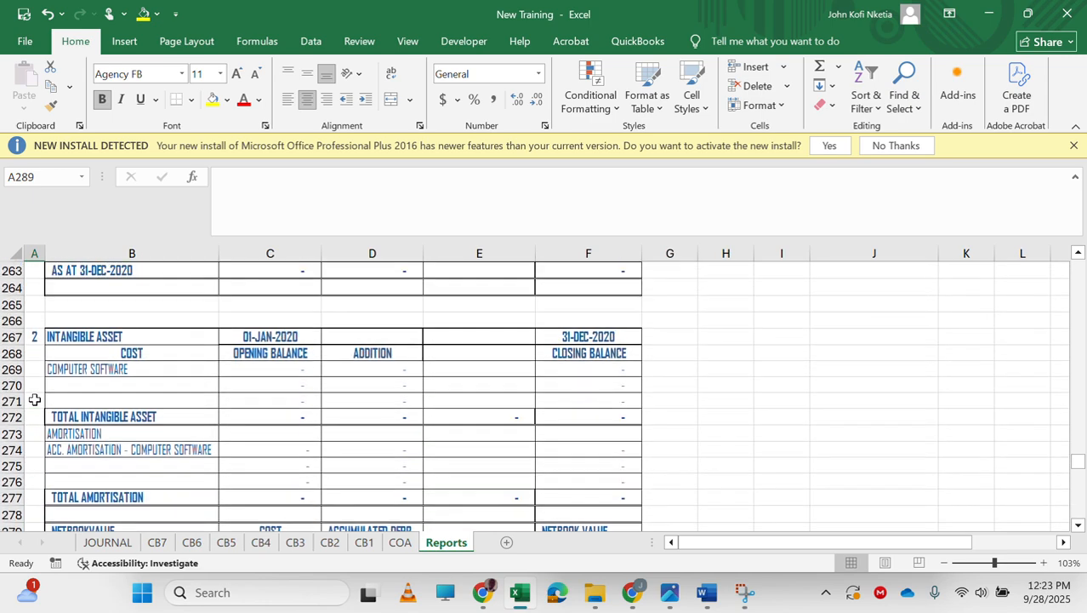
# Copy the date headings in C267:F267 of the first intangible asset note to C284:F284 of the second one
pyautogui.scroll(1, 35, 399)
pyautogui.click(249, 354)
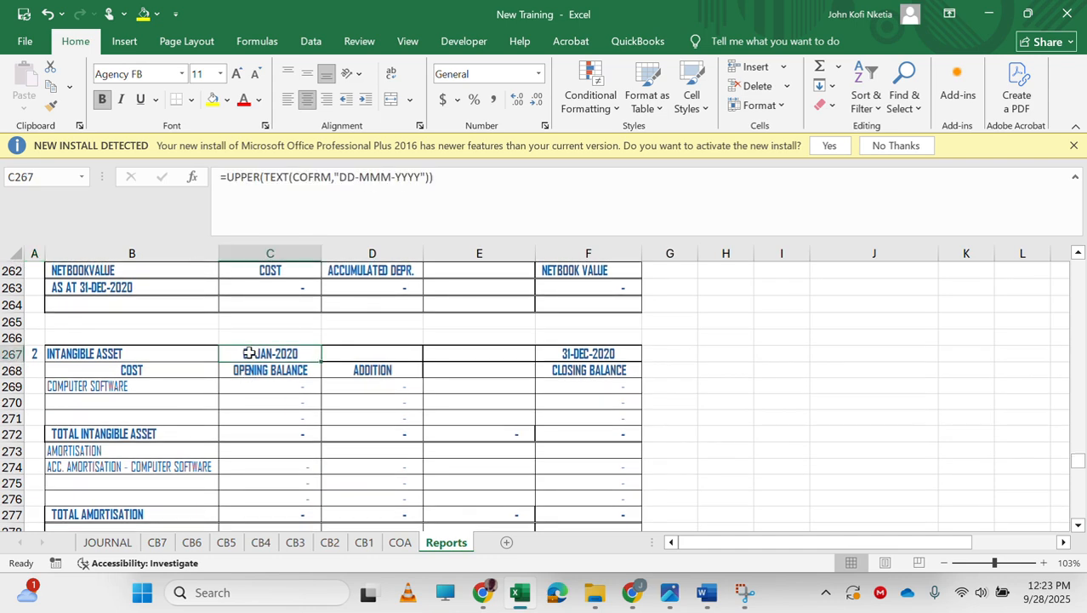
pyautogui.hotkey('shift', 'Right')
pyautogui.hotkey('shift', 'Right')
pyautogui.hotkey('shift', 'Right')
pyautogui.hotkey('ctrl', 'c')
pyautogui.press('Down')
pyautogui.press('Down')
pyautogui.press('Down')
pyautogui.press('Down')
pyautogui.press('Down')
pyautogui.press('Down')
pyautogui.press('Down')
pyautogui.press('Down')
pyautogui.press('Down')
pyautogui.press('Down')
pyautogui.press('Down')
pyautogui.press('Down')
pyautogui.press('Down')
pyautogui.press('Down')
pyautogui.press('Down')
pyautogui.press('Down')
pyautogui.press('Down')
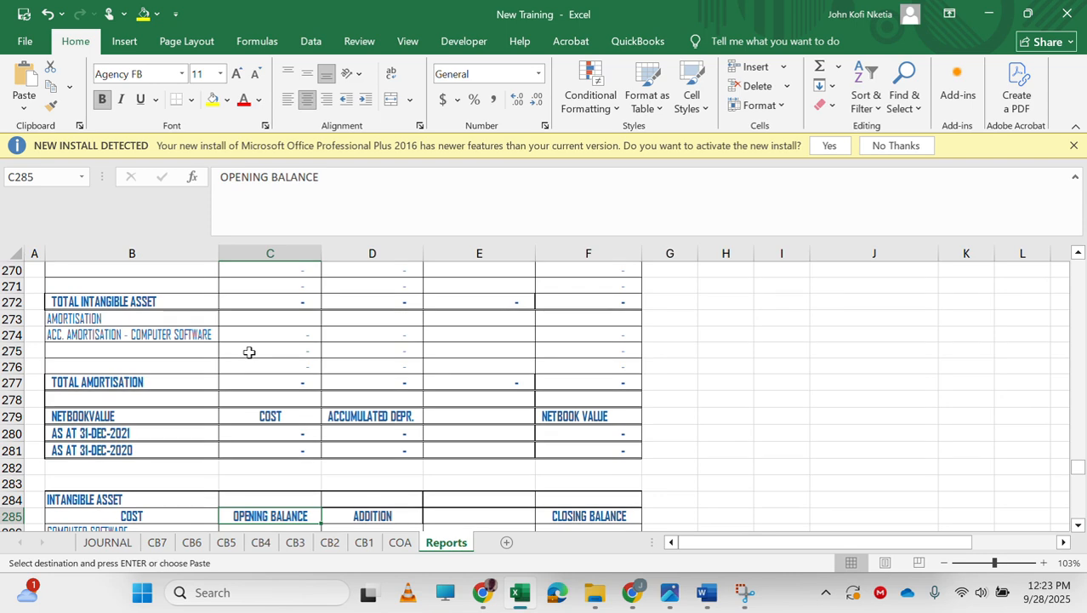
pyautogui.press('Up')
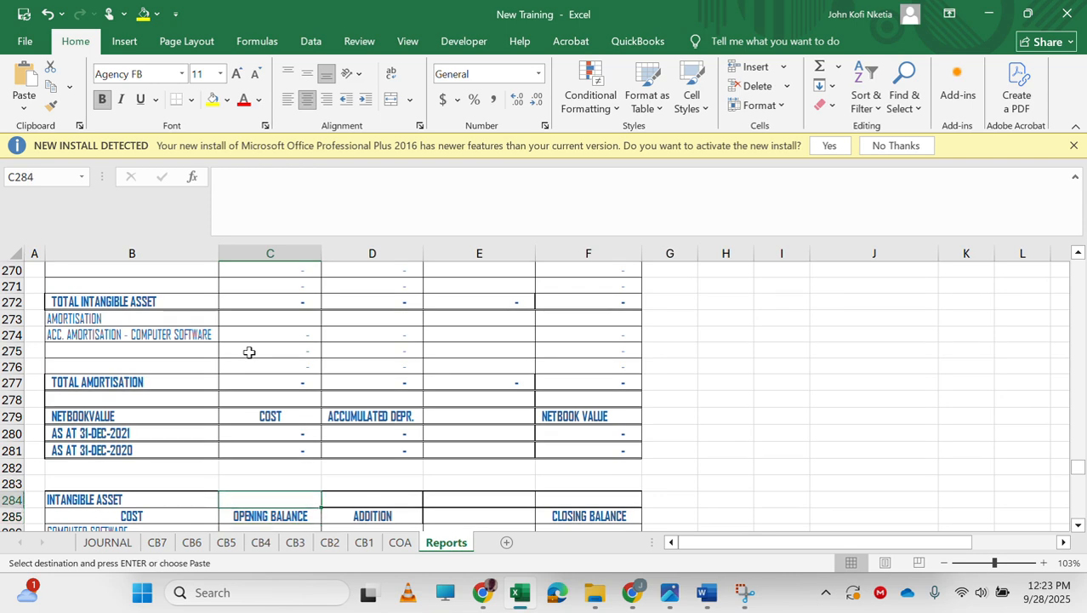
pyautogui.hotkey('ctrl', 'v')
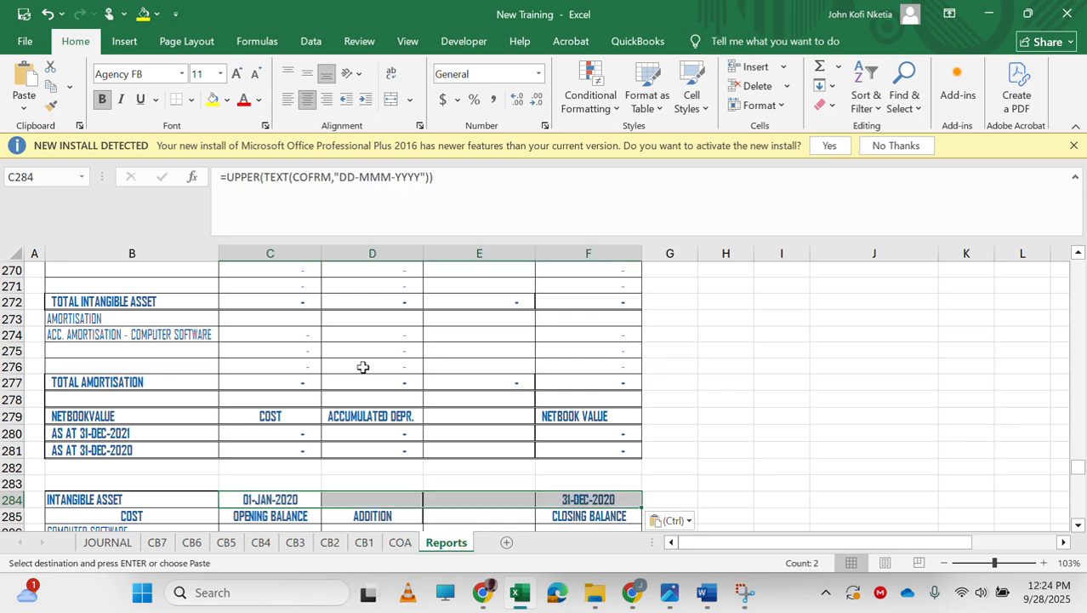
# Compare the two intangible asset notes, checking the opening balance formula in C270 and the date formula in C284
pyautogui.scroll(-3, 362, 367)
pyautogui.scroll(13, 362, 367)
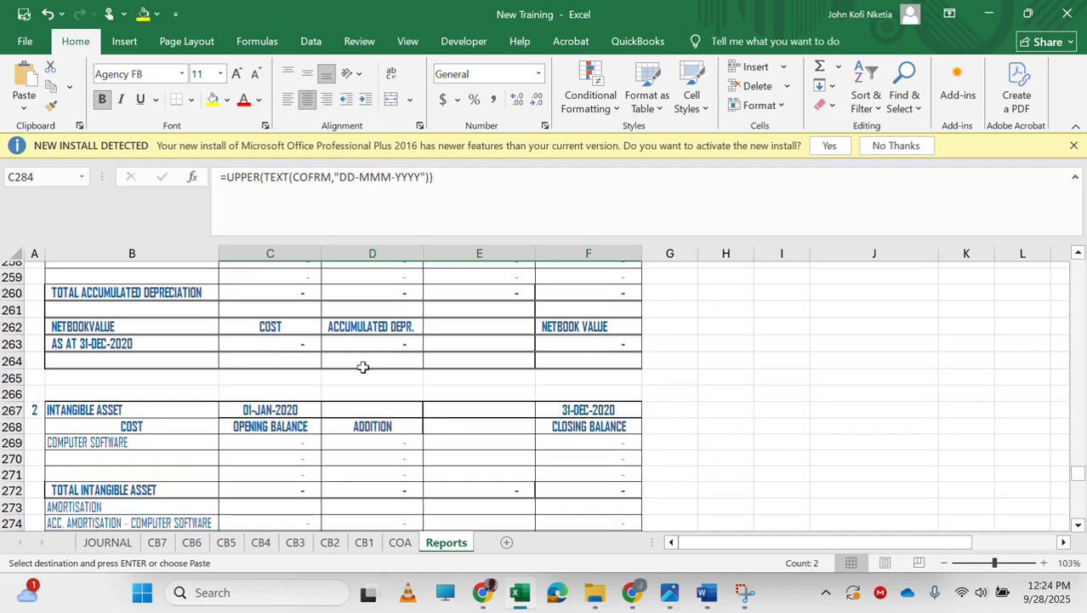
pyautogui.scroll(-5, 362, 367)
pyautogui.scroll(-4, 362, 367)
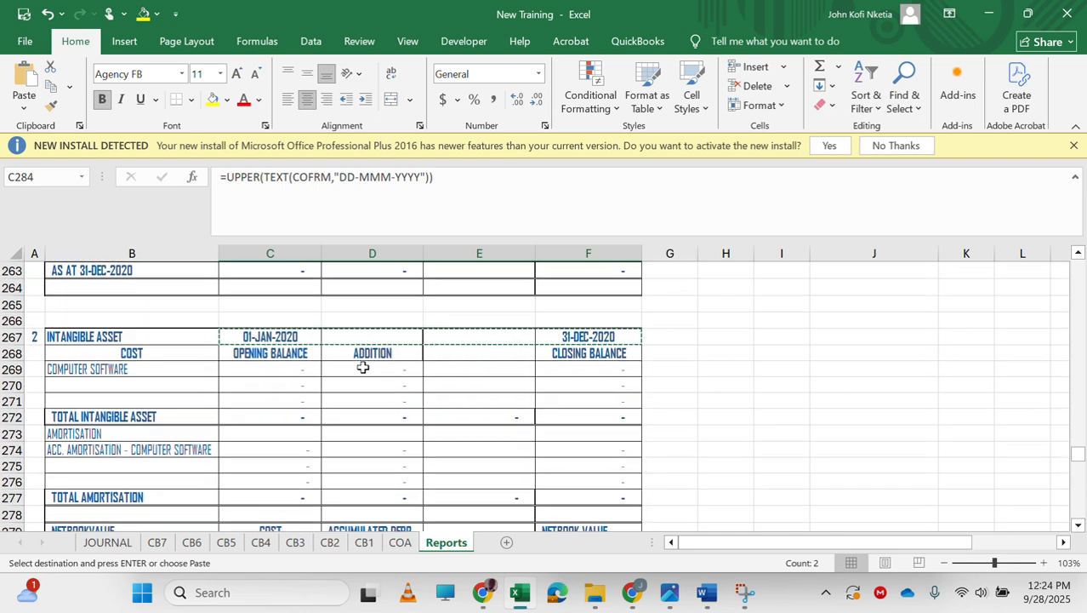
pyautogui.scroll(1, 281, 367)
pyautogui.click(281, 369)
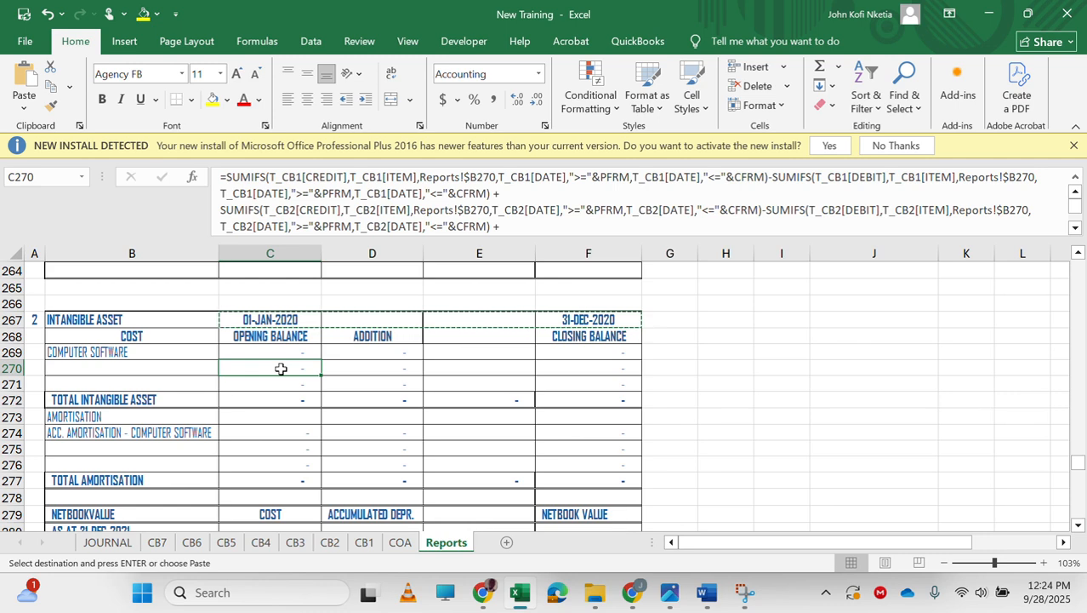
pyautogui.scroll(-6, 349, 426)
pyautogui.scroll(1, 349, 426)
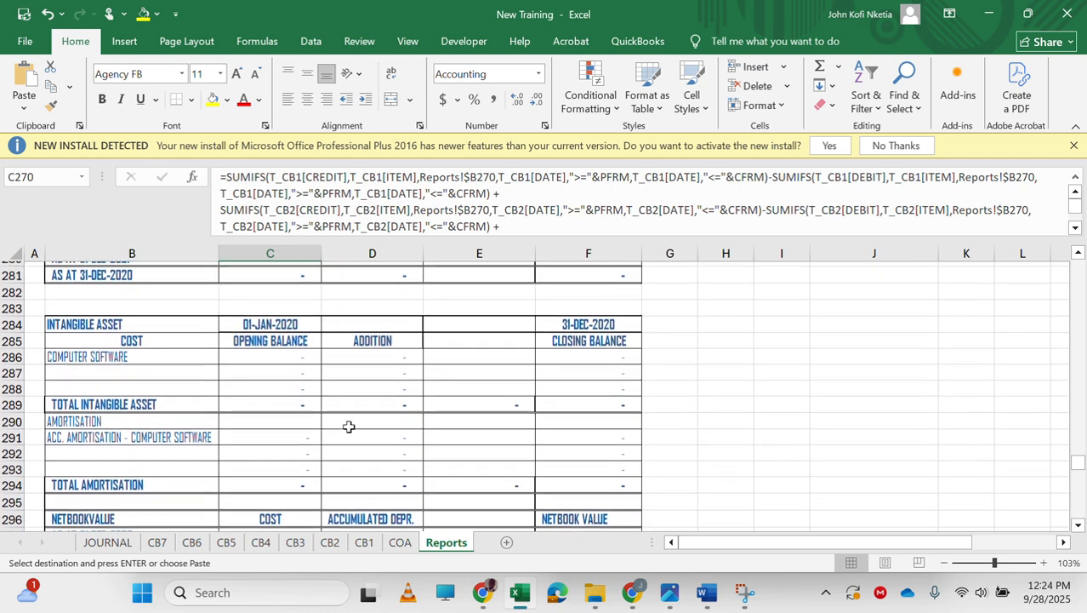
pyautogui.scroll(3, 349, 426)
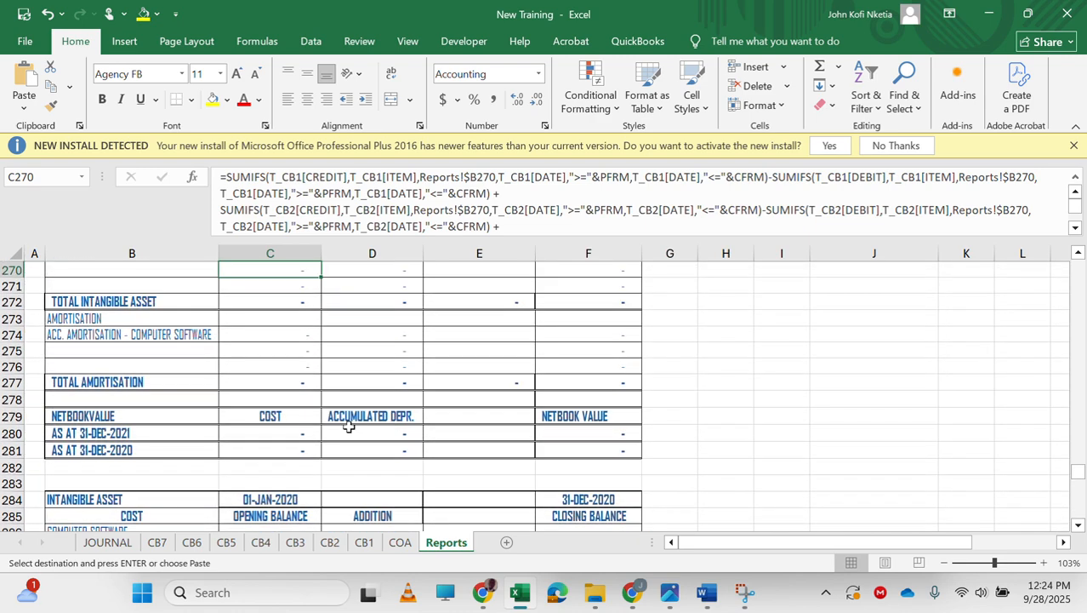
pyautogui.scroll(2, 348, 426)
pyautogui.scroll(-3, 332, 424)
pyautogui.click(280, 432)
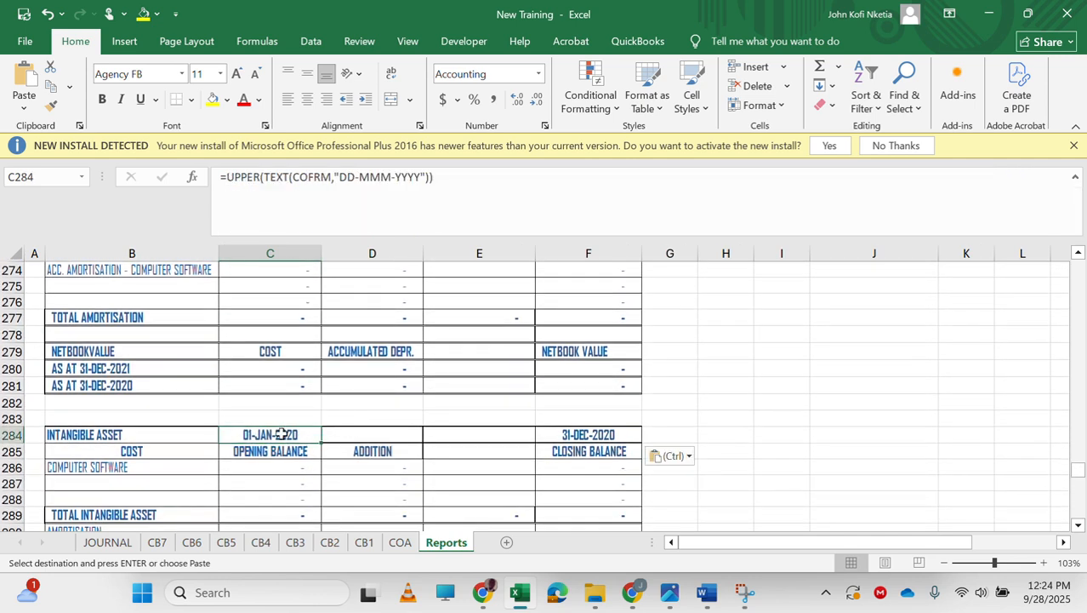
pyautogui.click(307, 176)
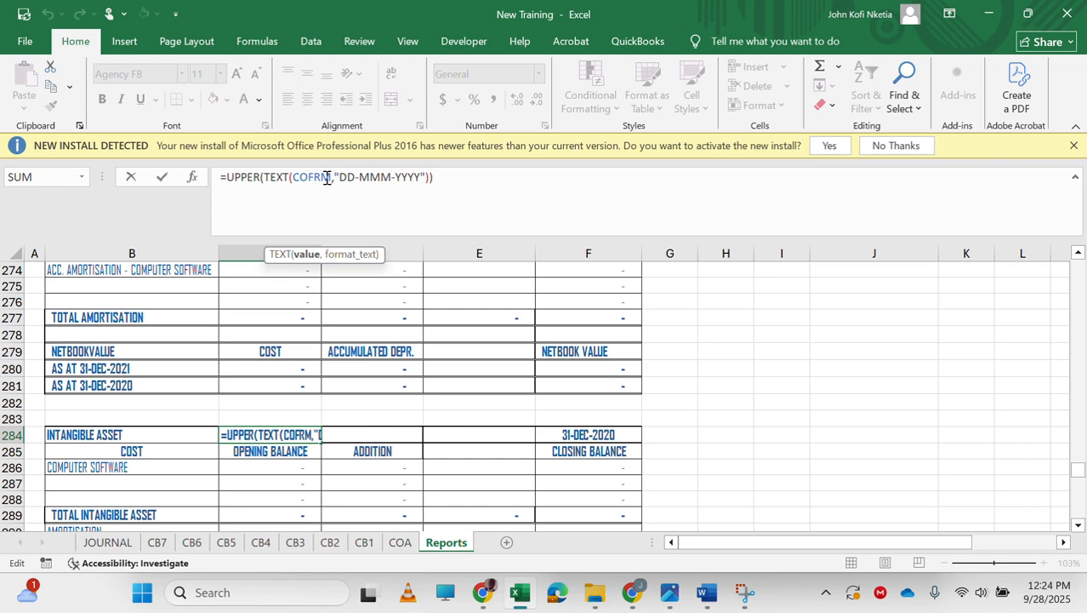
pyautogui.press('Escape')
pyautogui.scroll(3, 276, 343)
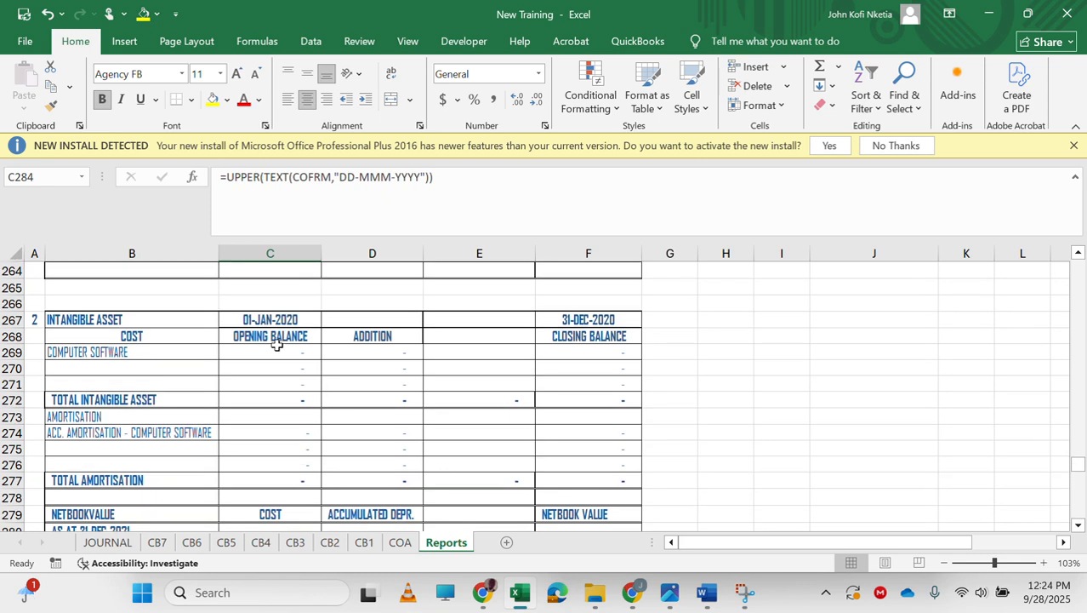
pyautogui.click(293, 319)
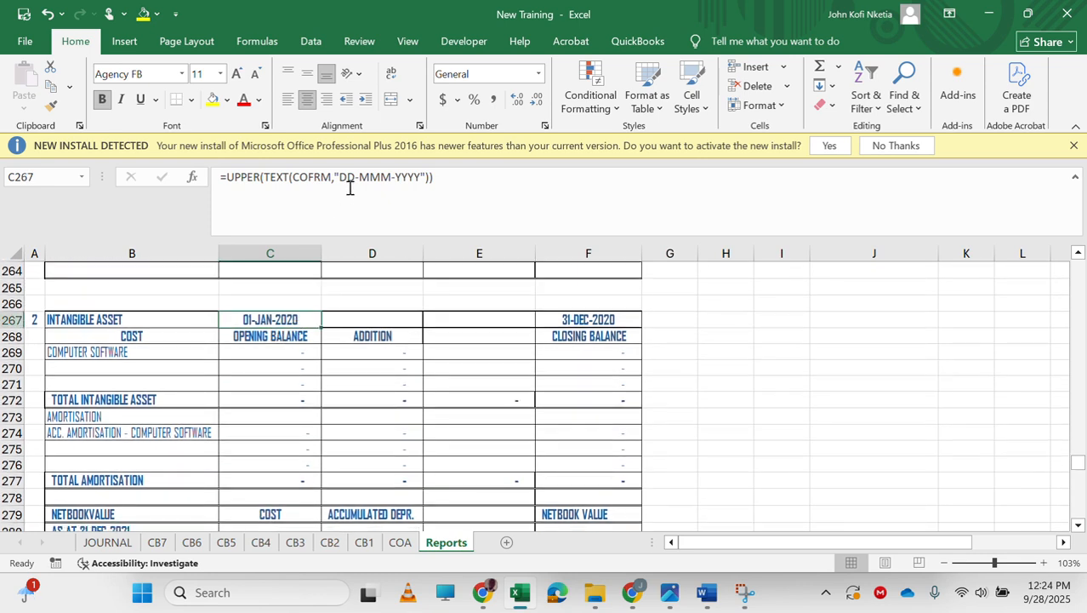
pyautogui.click(310, 175)
pyautogui.press('BackSpace')
pyautogui.press('Tab')
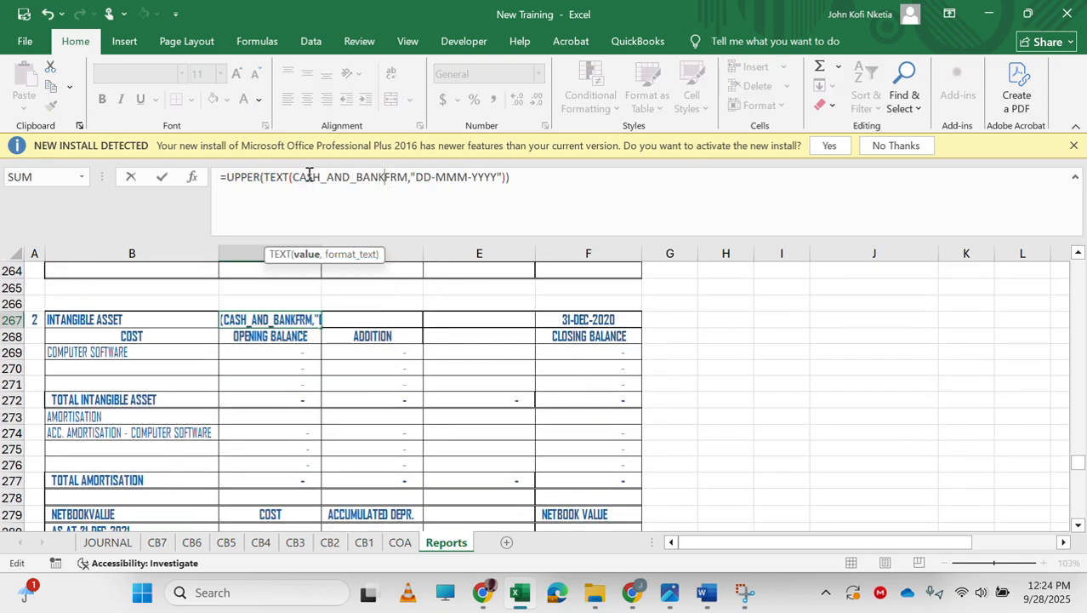
pyautogui.press('Escape')
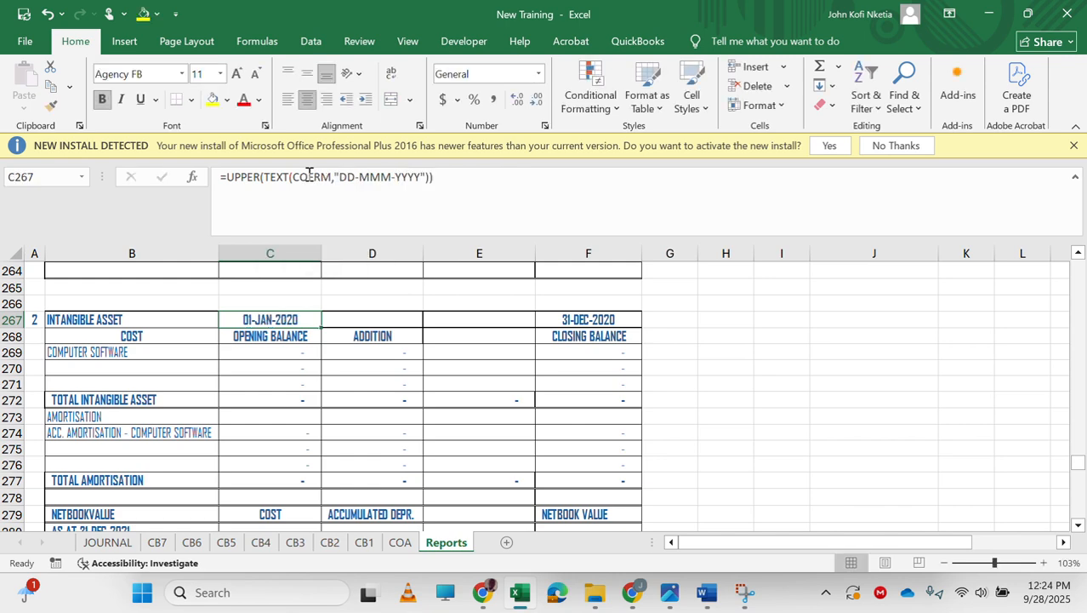
# Switch the first intangible asset note's date headings in C267 and F267 to 2021 by removing the O from their date names
pyautogui.click(310, 175)
pyautogui.press('BackSpace')
pyautogui.press('Return')
pyautogui.press('Up')
pyautogui.press('Right')
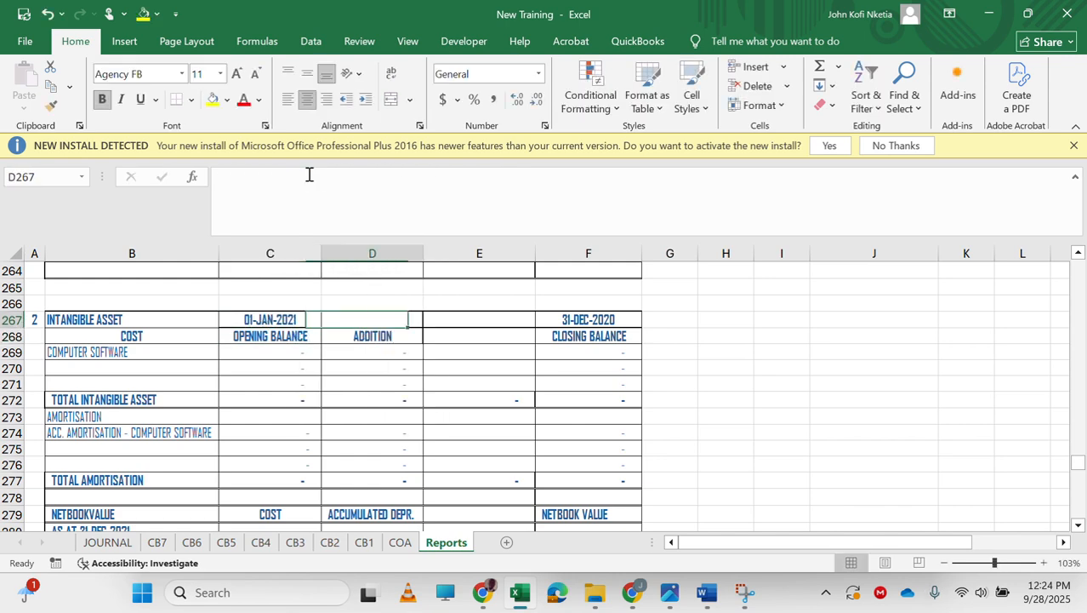
pyautogui.press('Right')
pyautogui.press('Right')
pyautogui.click(309, 176)
pyautogui.press('BackSpace')
pyautogui.press('Return')
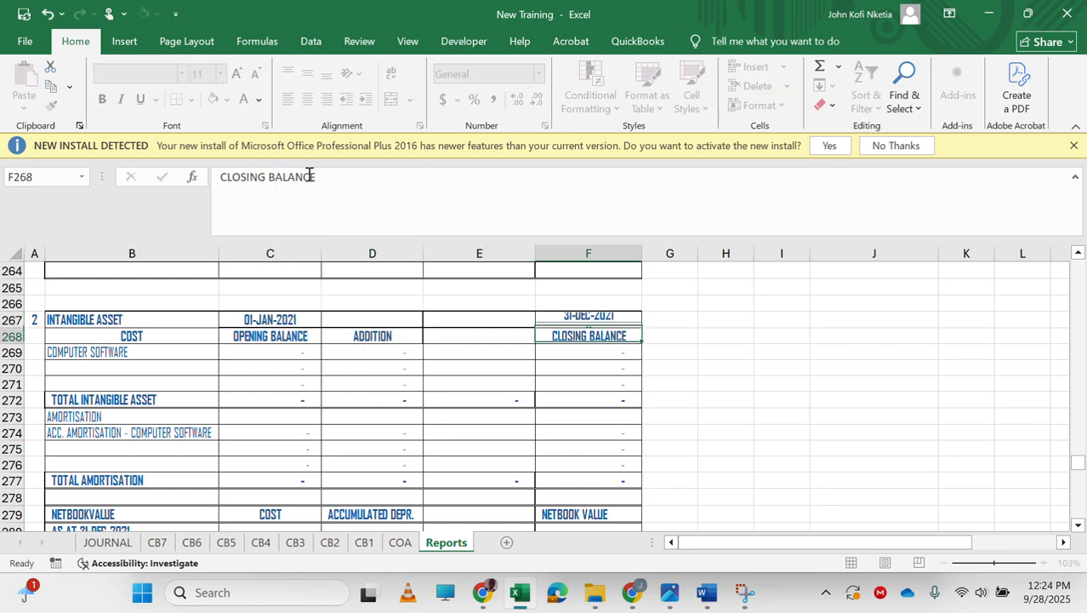
# Hide the blank row 283 above the second intangible asset note
pyautogui.scroll(-6, 357, 397)
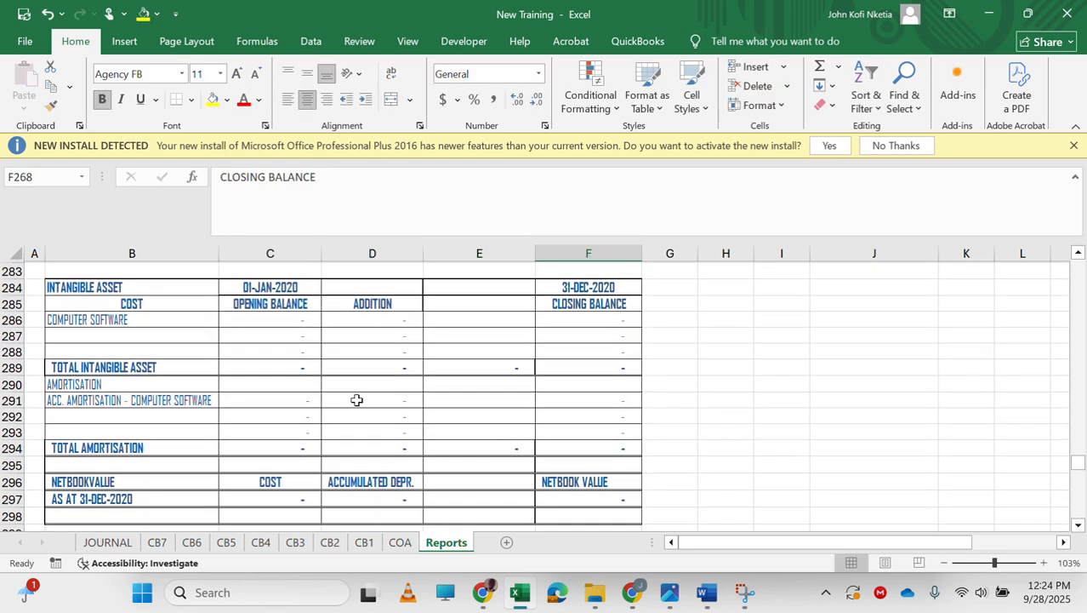
pyautogui.scroll(3, 357, 398)
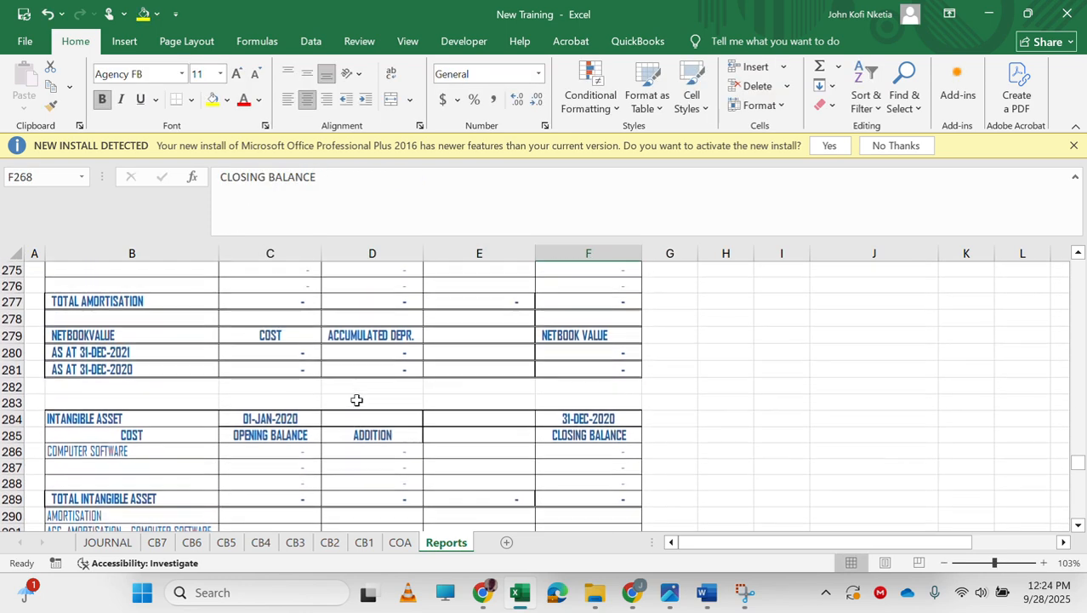
pyautogui.rightClick(3, 403)
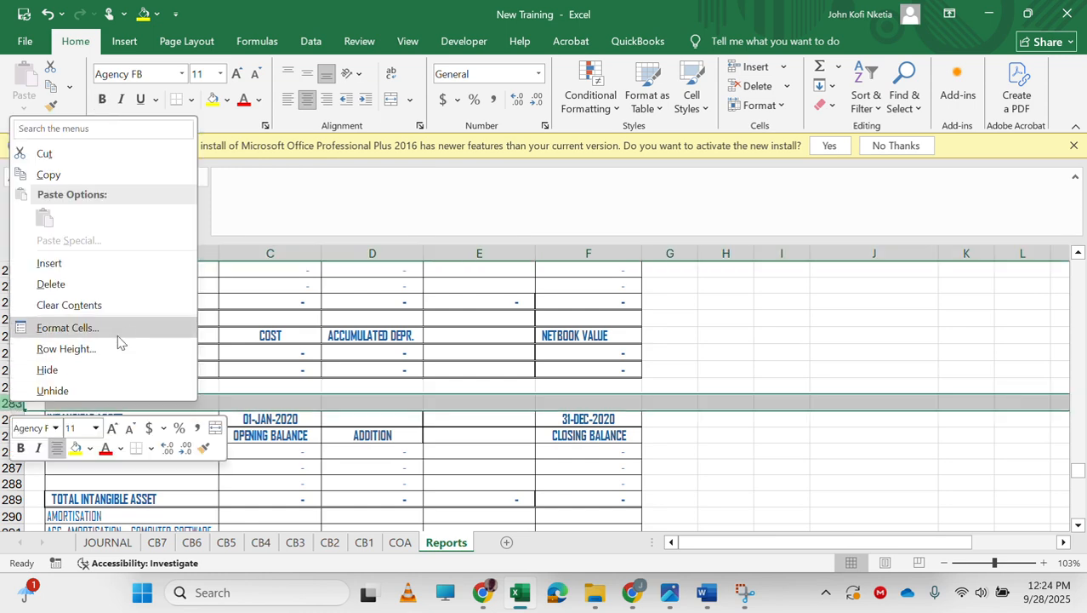
pyautogui.click(80, 369)
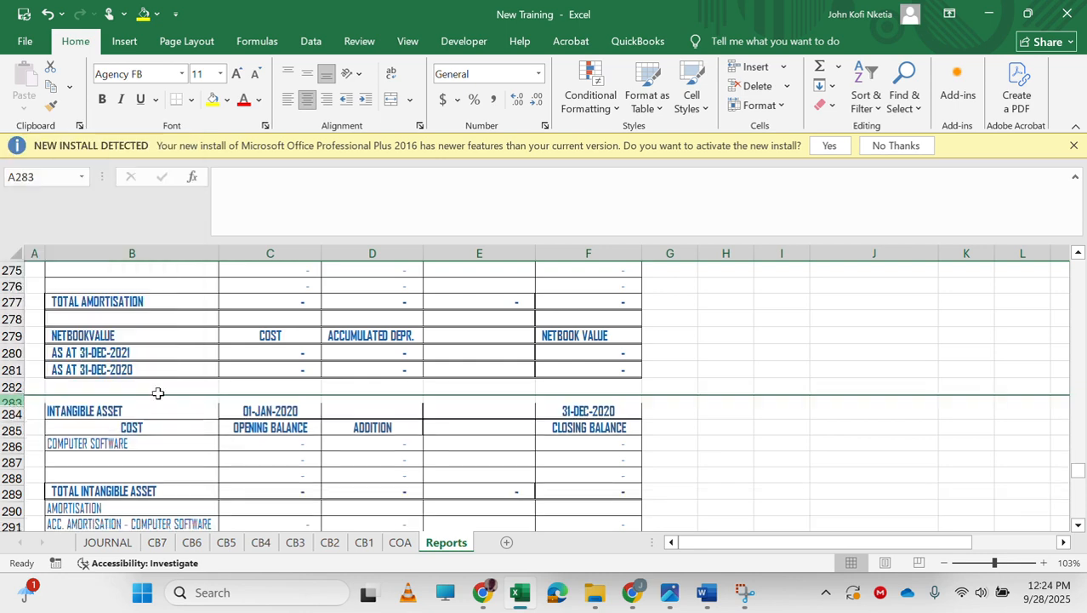
pyautogui.click(333, 495)
# Duplicate the Cash and Bank note in rows 299 to 310 by inserting the copied rows above the original
pyautogui.scroll(-7, 333, 498)
pyautogui.scroll(-2, 333, 498)
pyautogui.scroll(2, 334, 498)
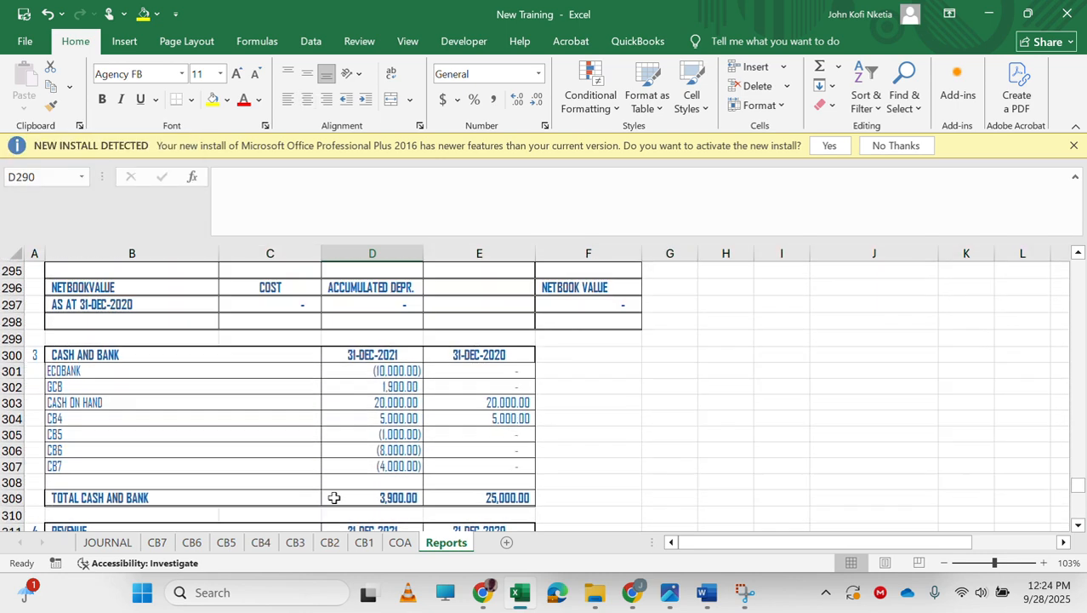
pyautogui.moveTo(15, 358); pyautogui.dragTo(107, 515)
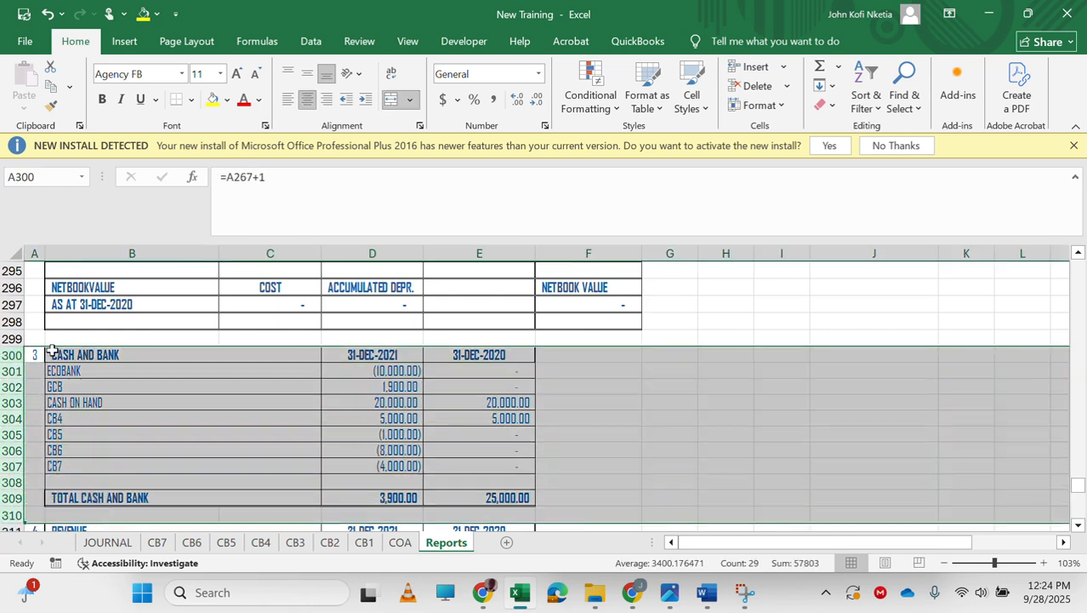
pyautogui.moveTo(17, 338); pyautogui.dragTo(68, 516)
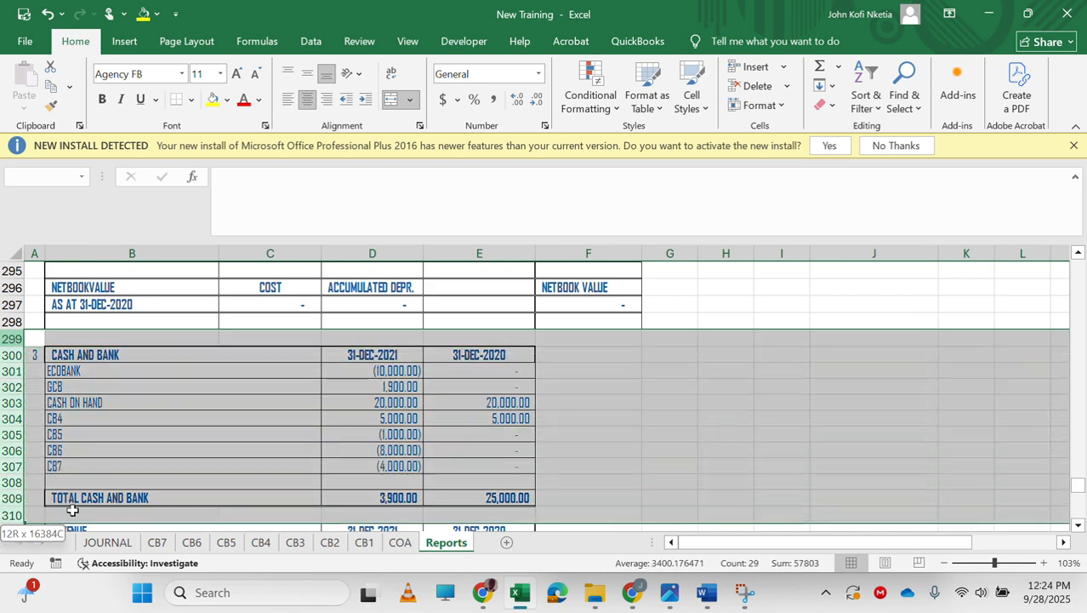
pyautogui.hotkey('ctrl', 'c')
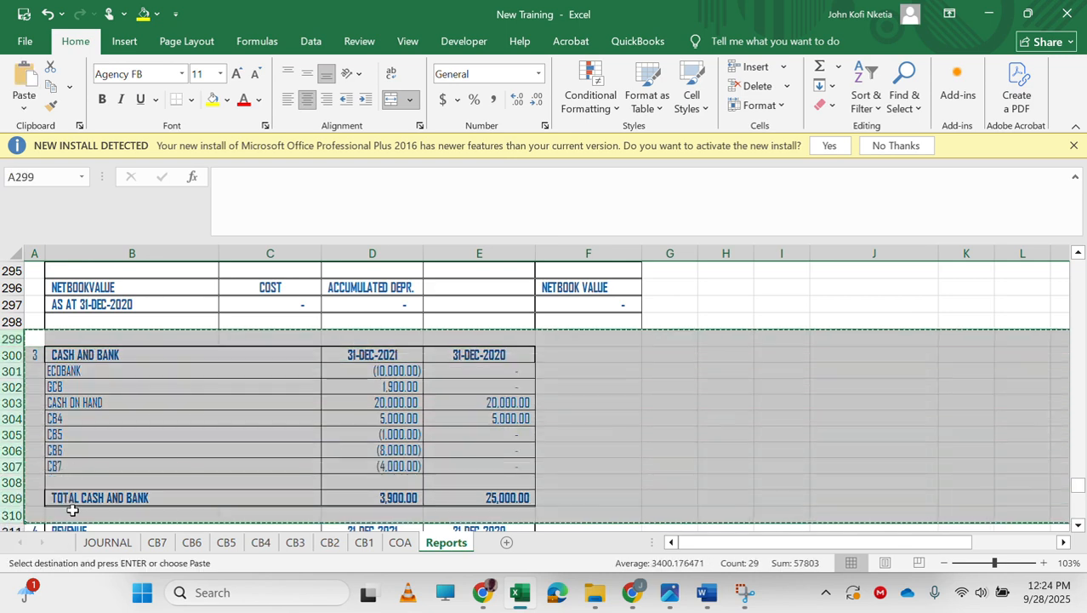
pyautogui.rightClick(14, 356)
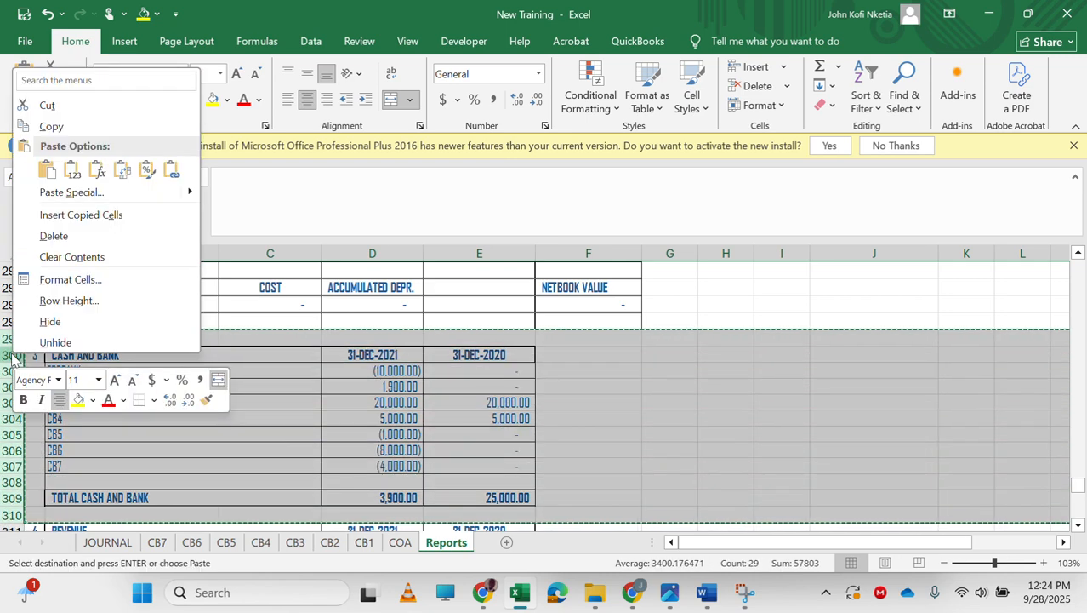
pyautogui.click(141, 217)
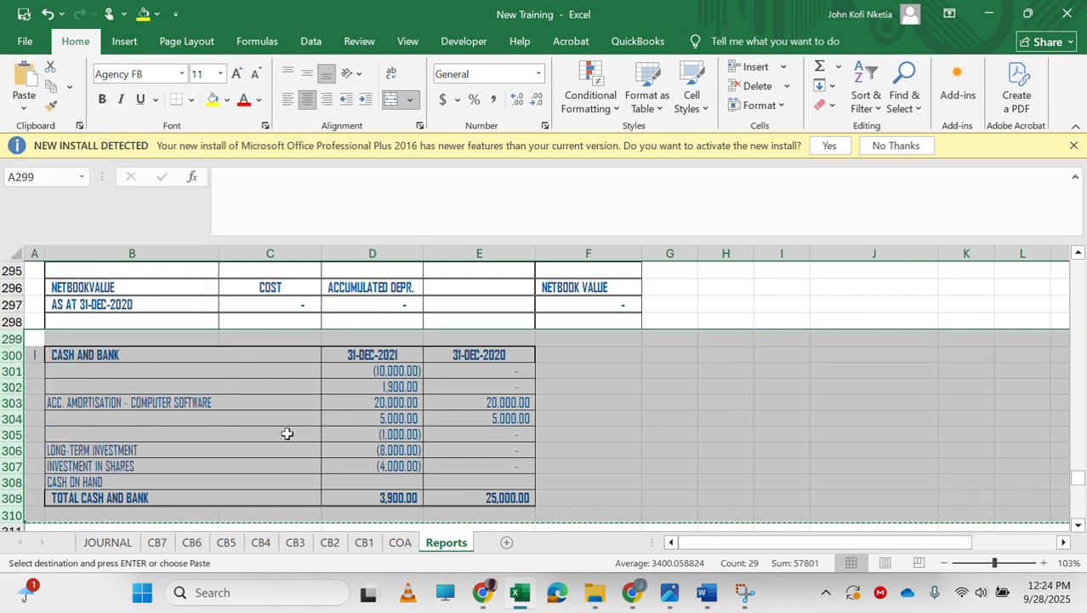
pyautogui.scroll(-4, 286, 433)
pyautogui.scroll(2, 287, 434)
pyautogui.scroll(2, 287, 434)
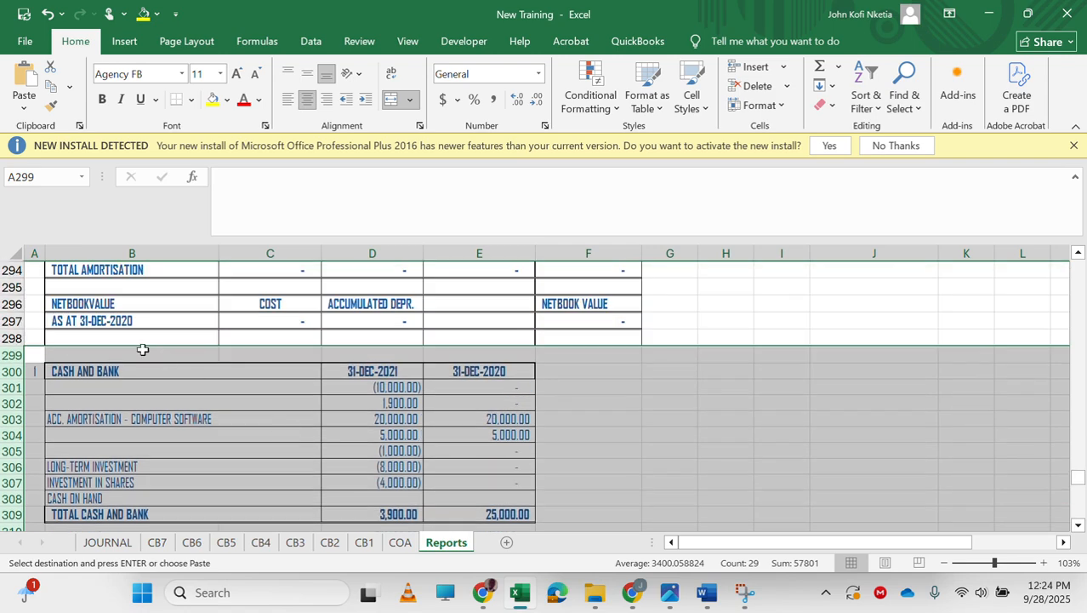
# Link the duplicated note's heading in B300 to the Long-Term Investment label in the balance sheet
pyautogui.click(120, 371)
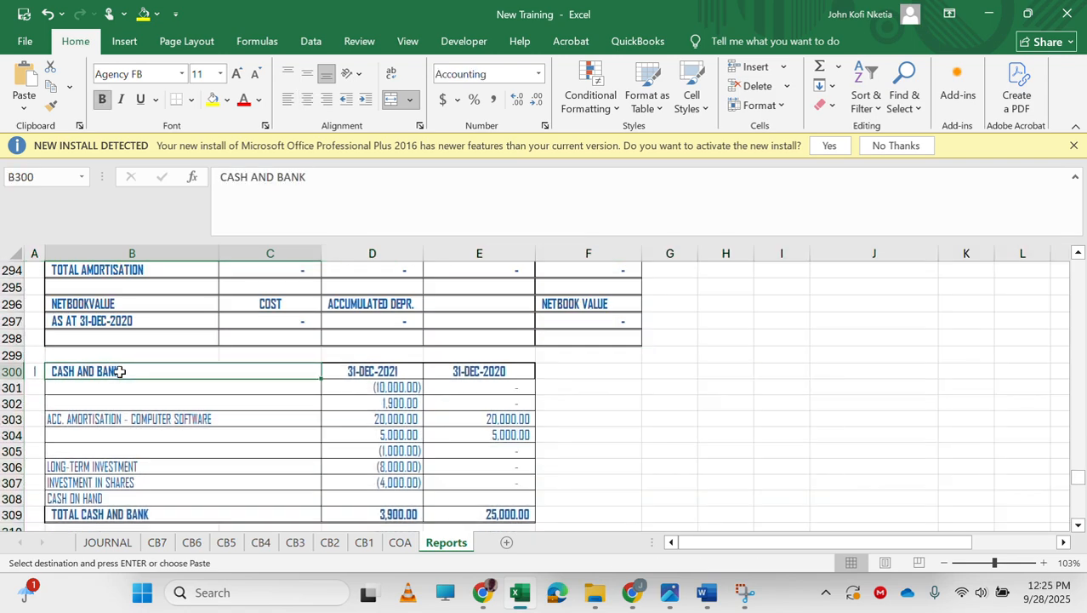
pyautogui.write('=')
pyautogui.scroll(20, 247, 343)
pyautogui.scroll(-2, 247, 343)
pyautogui.scroll(16, 247, 343)
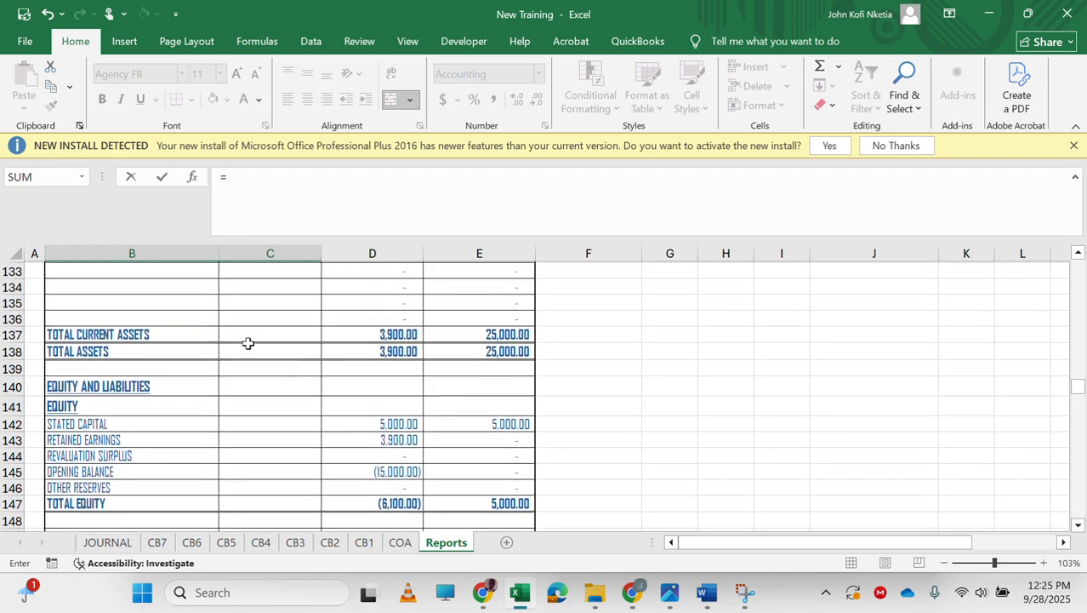
pyautogui.scroll(-1, 248, 342)
pyautogui.click(64, 333)
pyautogui.press('Return')
pyautogui.press('Up')
# Link the first item label in B301 to the Investment in Shares account in COA!O4
pyautogui.press('Down')
pyautogui.press('Down')
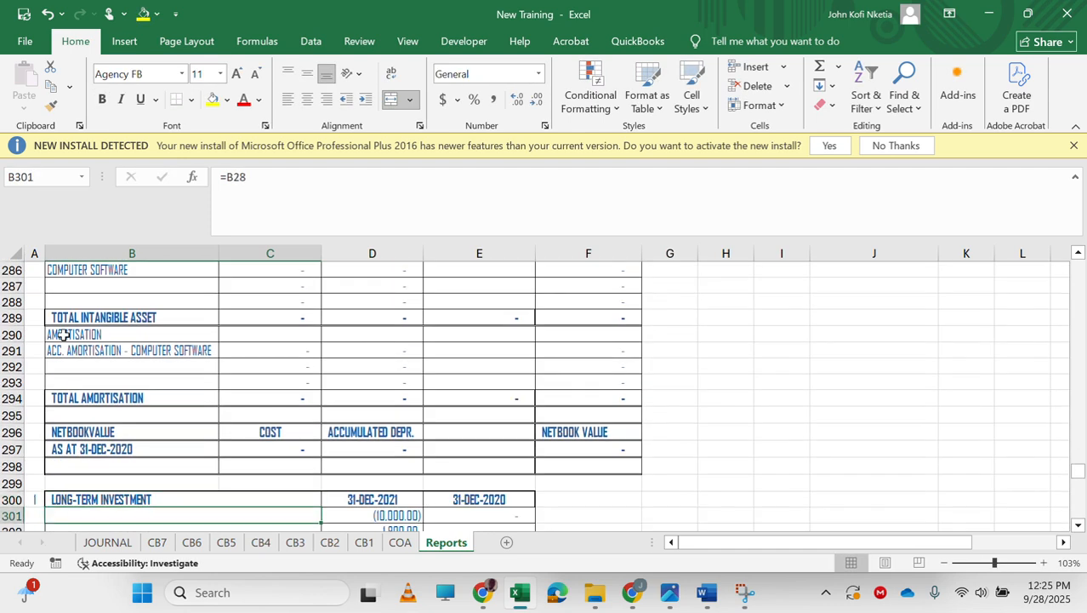
pyautogui.press('Up')
pyautogui.write('=')
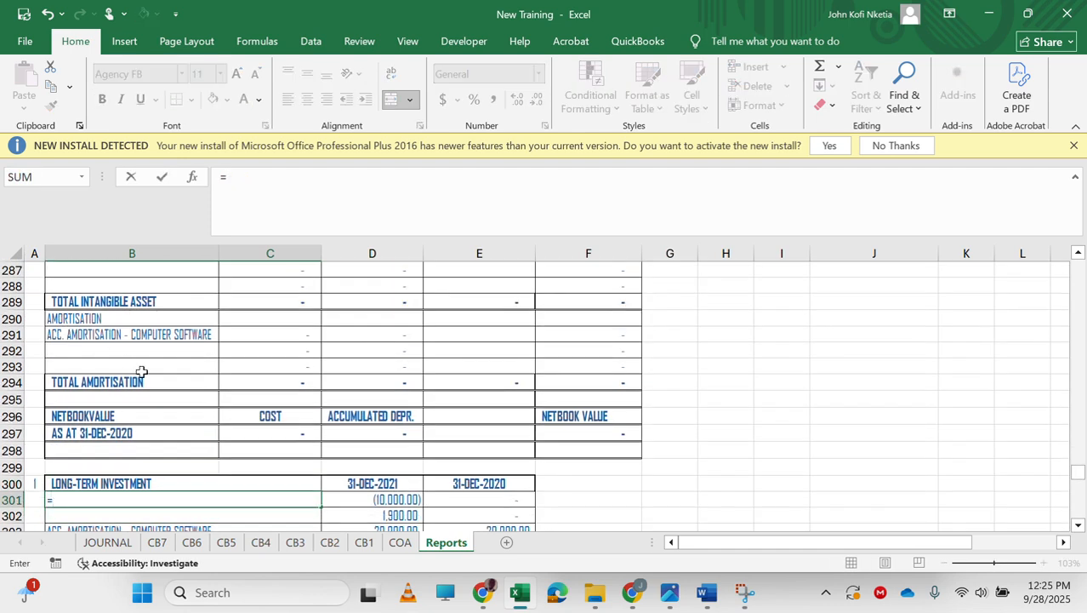
pyautogui.click(400, 542)
pyautogui.click(558, 319)
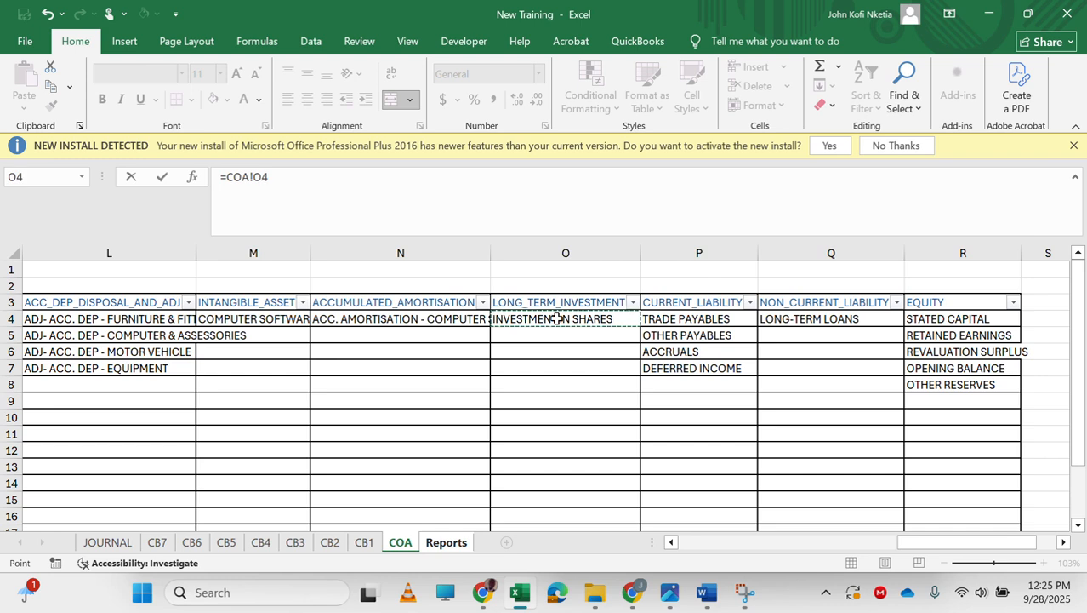
pyautogui.press('Return')
pyautogui.press('Up')
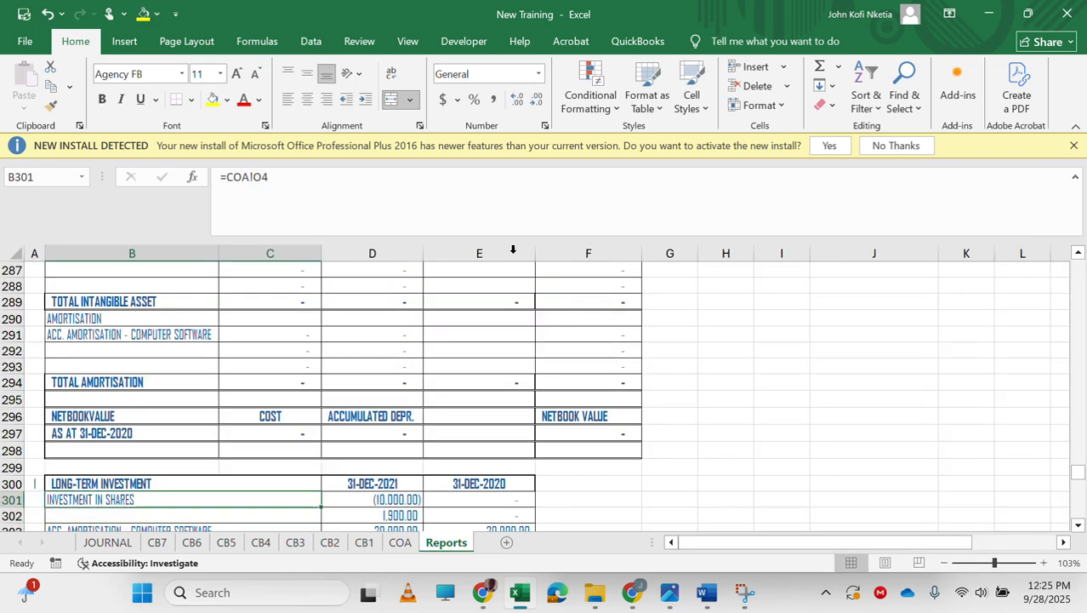
# Wrap the B301 link in an IF that stays blank when the account is empty: =IF(COA!O4="","",COA!O4)
pyautogui.moveTo(228, 176); pyautogui.dragTo(332, 175)
pyautogui.hotkey('ctrl', 'x')
pyautogui.write('IF(')
pyautogui.hotkey('ctrl', 'v')
pyautogui.write('="')
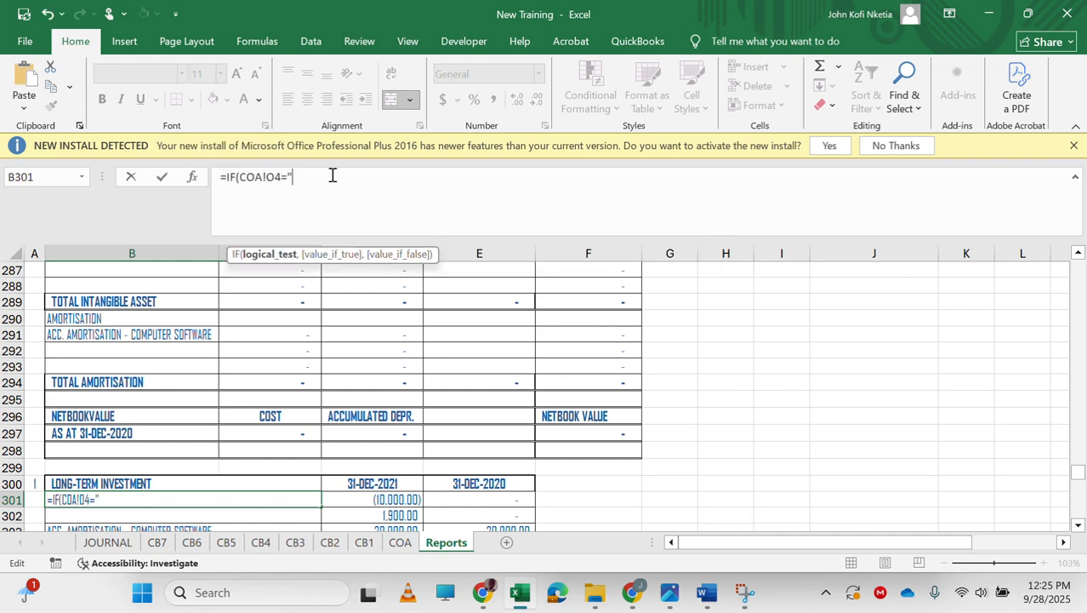
pyautogui.write('","",')
pyautogui.hotkey('ctrl', 'v')
pyautogui.press('Return')
pyautogui.press('Up')
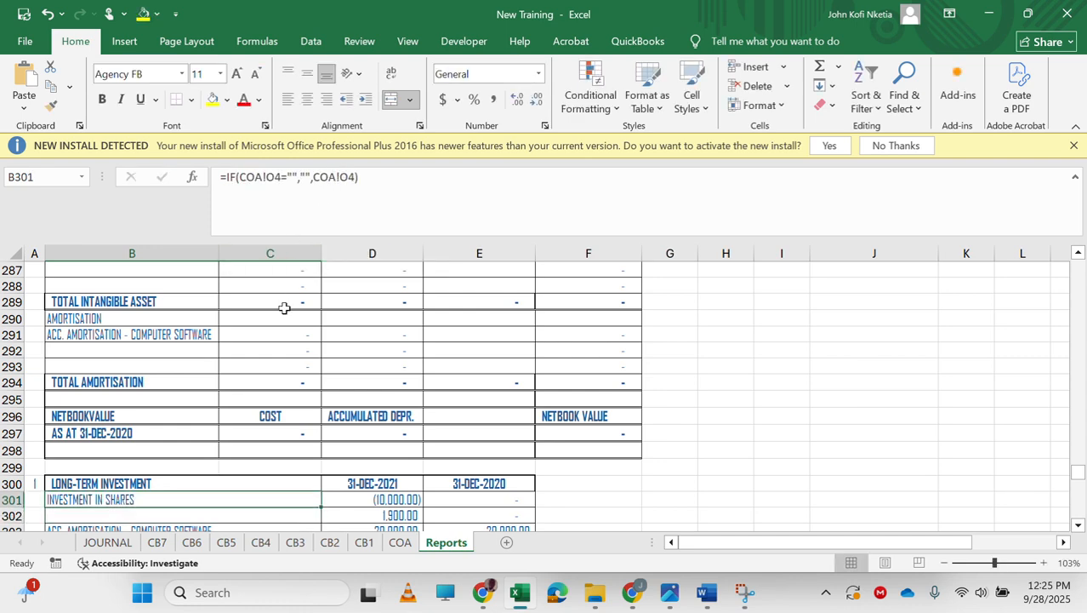
# Fill the B301 label formula down to B306 and delete the surplus rows 307 and 308 of the note
pyautogui.scroll(-2, 284, 308)
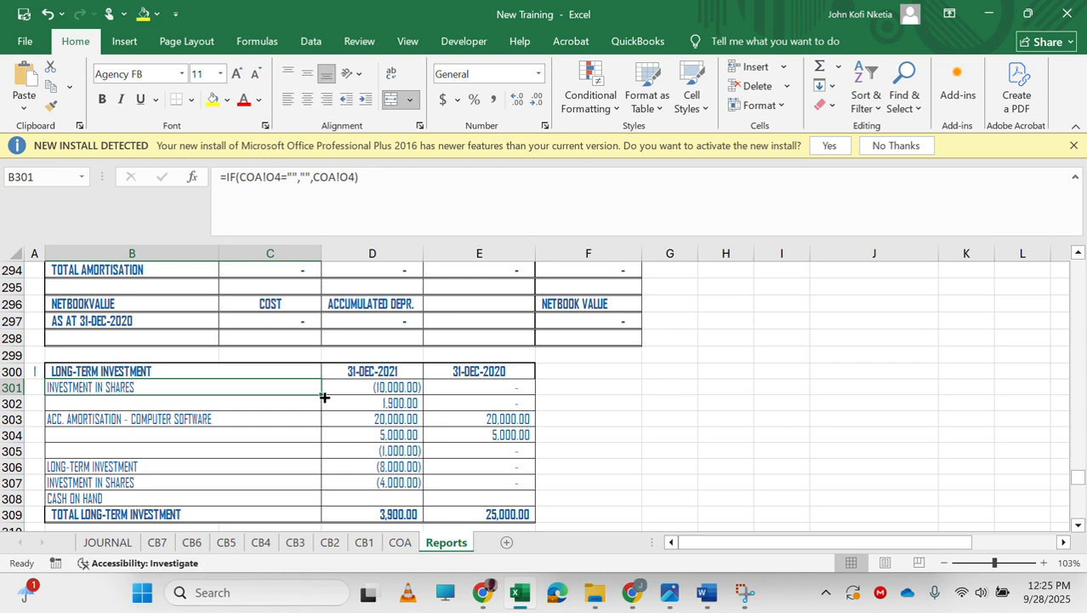
pyautogui.moveTo(322, 392); pyautogui.dragTo(322, 475)
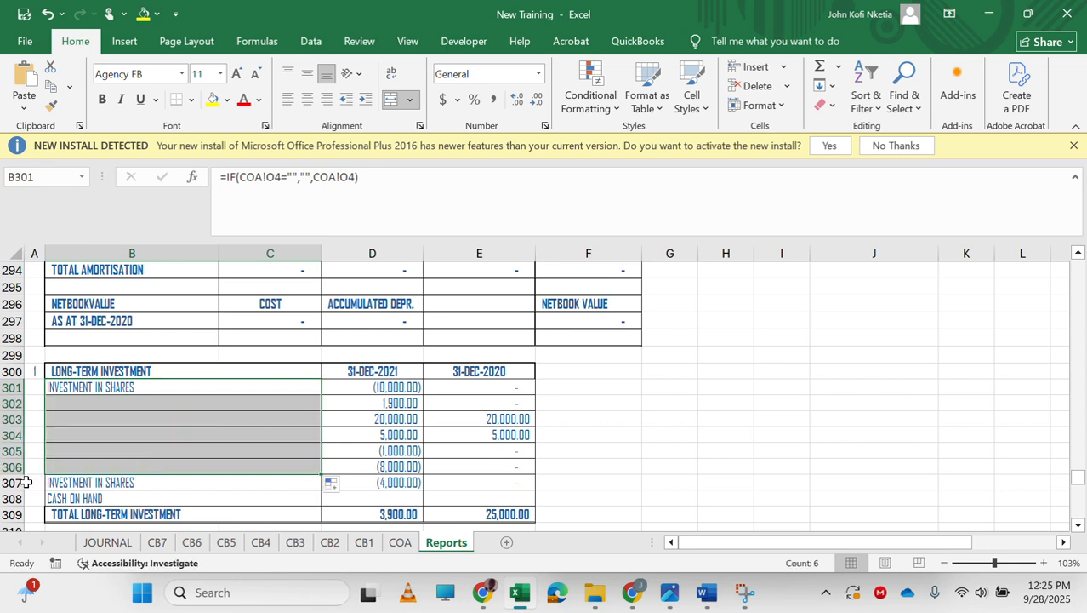
pyautogui.moveTo(17, 482); pyautogui.dragTo(15, 499)
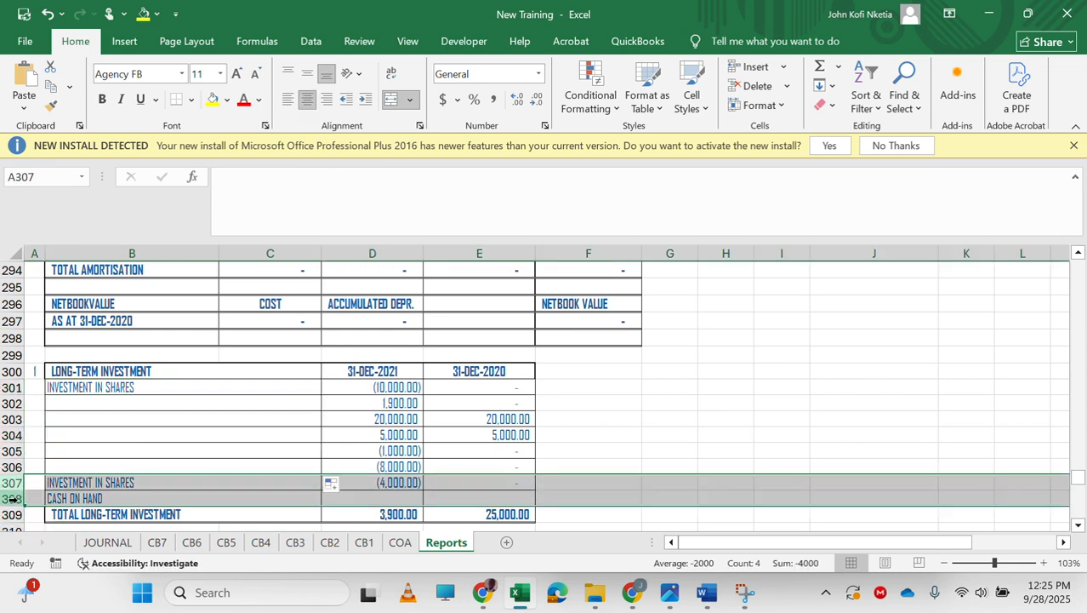
pyautogui.rightClick(14, 498)
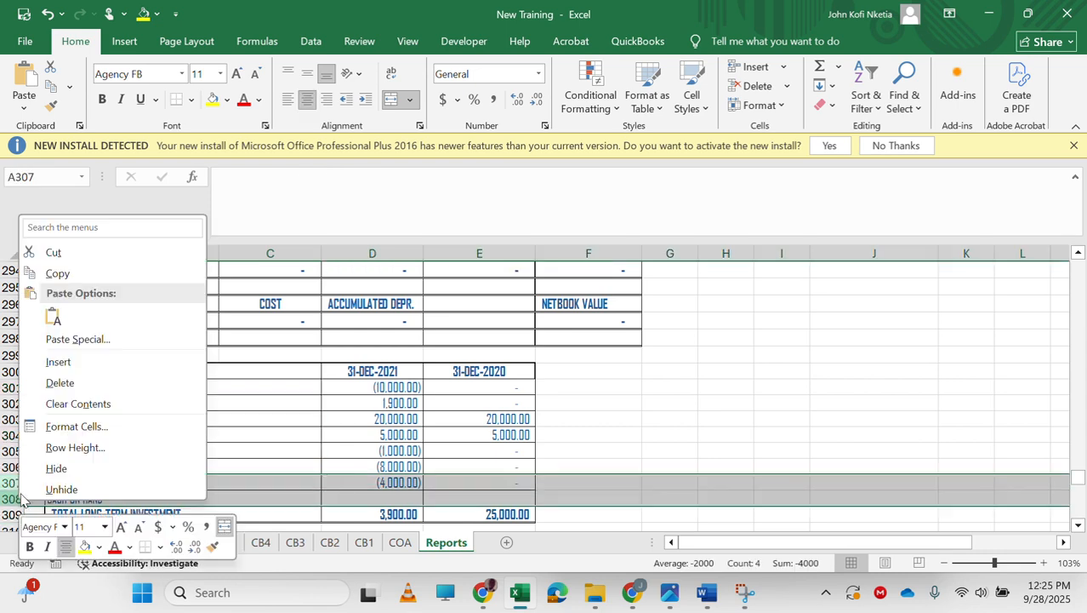
pyautogui.click(82, 389)
# Compare the D301 formula with the balance sheet's Cash and Bank, Trade Receivables and Other Receivables amount formulas for both years
pyautogui.click(398, 389)
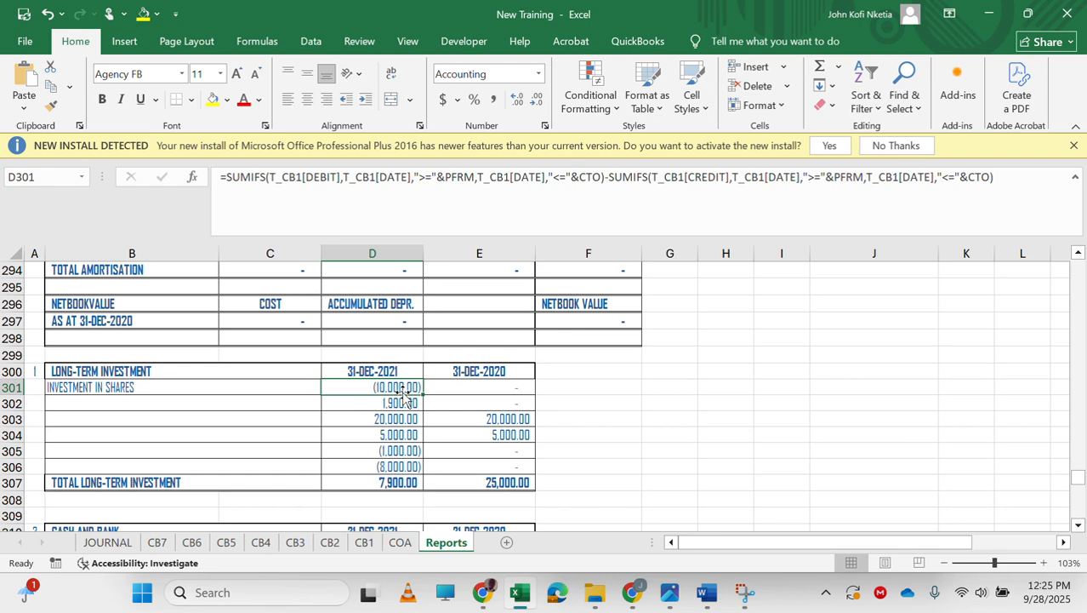
pyautogui.scroll(20, 404, 392)
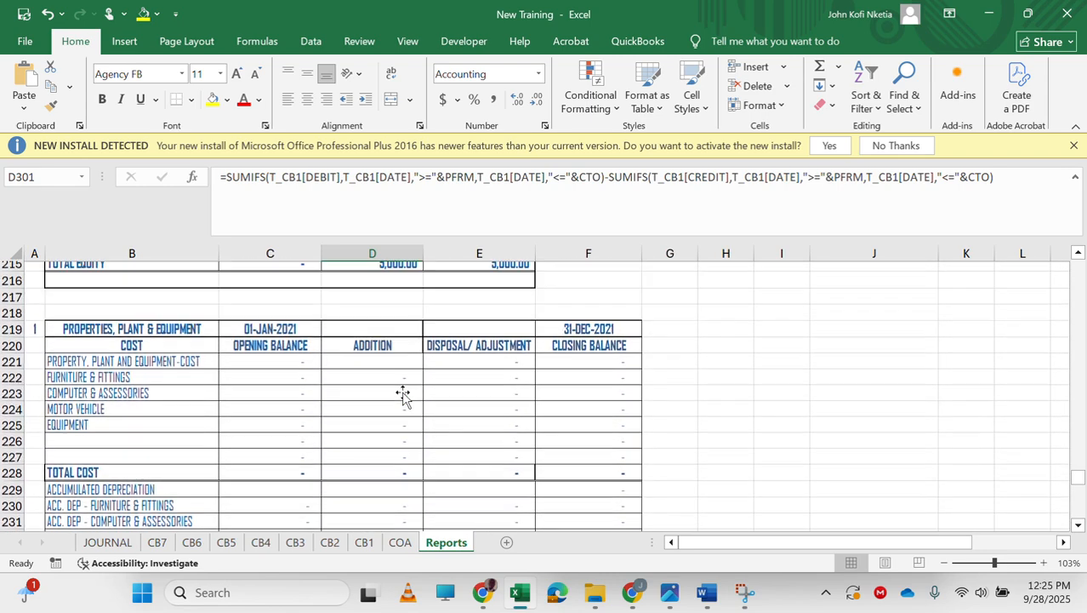
pyautogui.scroll(20, 403, 391)
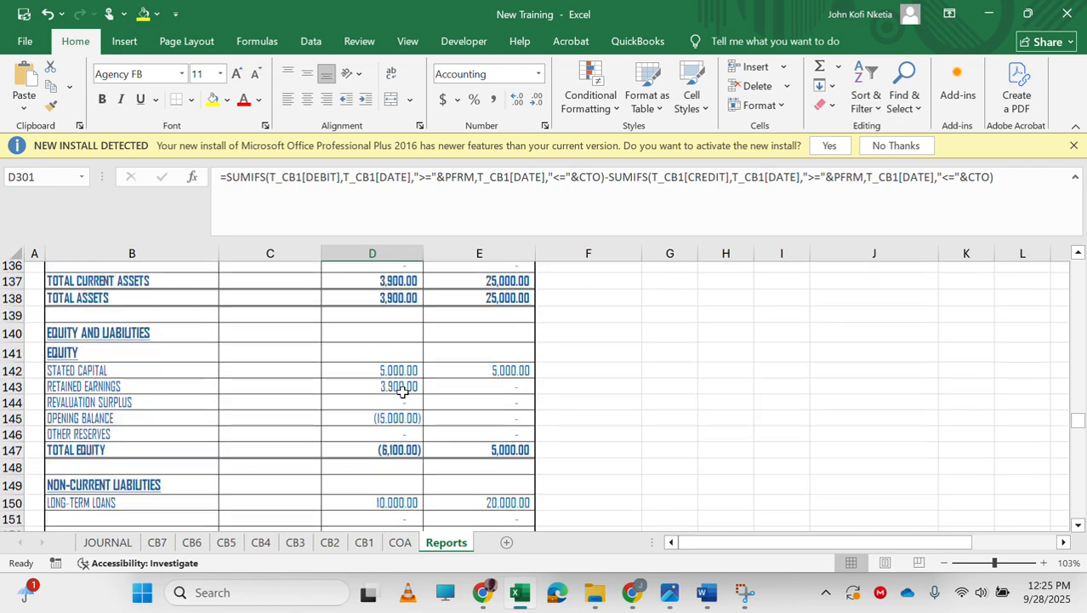
pyautogui.scroll(2, 402, 392)
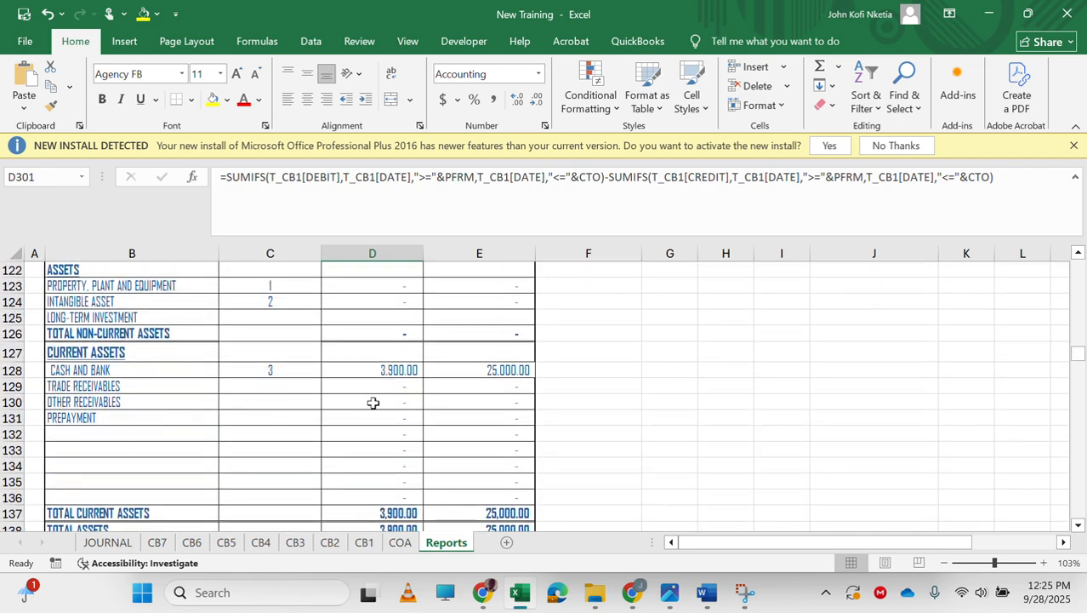
pyautogui.click(400, 402)
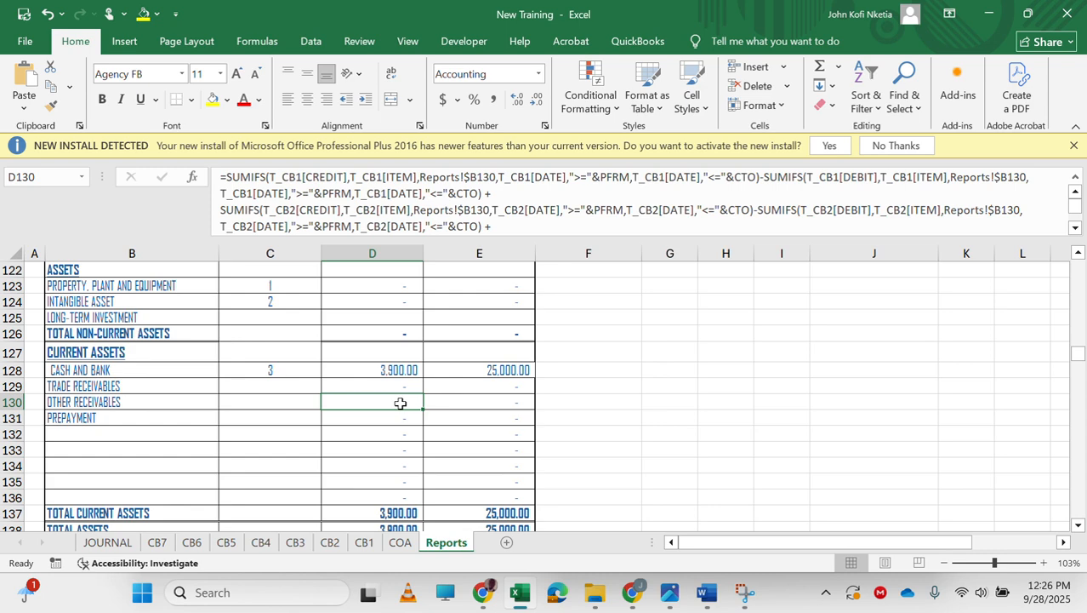
pyautogui.press('Up')
pyautogui.press('Right')
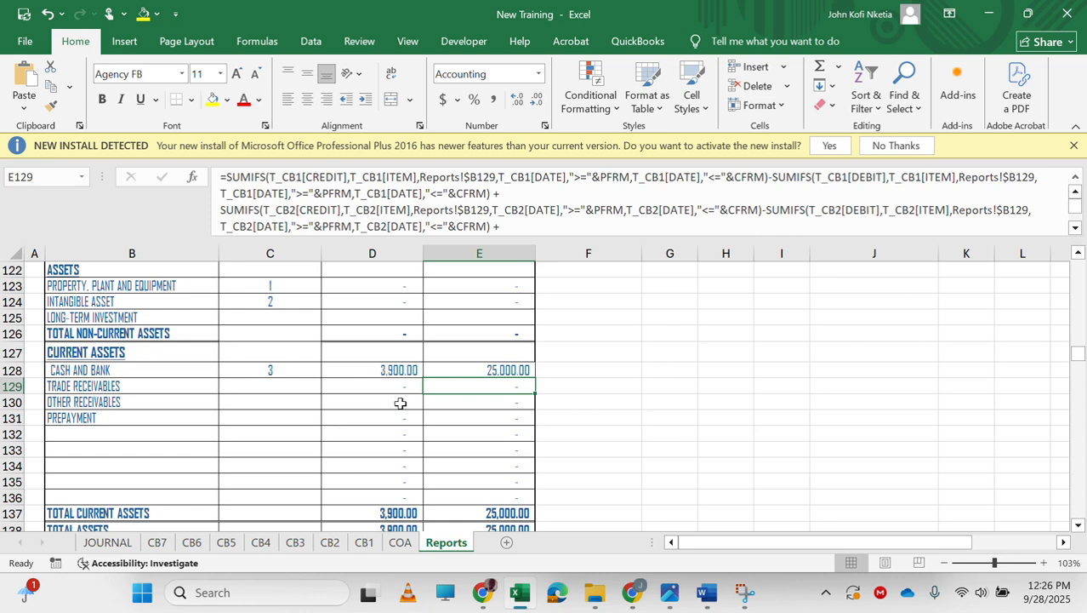
pyautogui.press('Left')
pyautogui.press('Right')
pyautogui.press('Left')
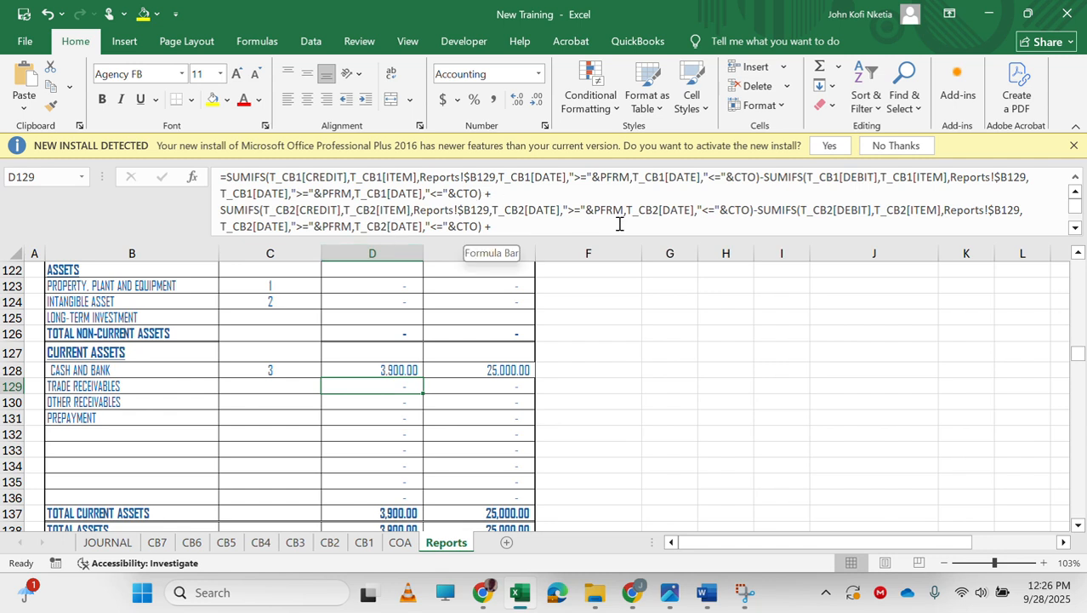
pyautogui.click(381, 369)
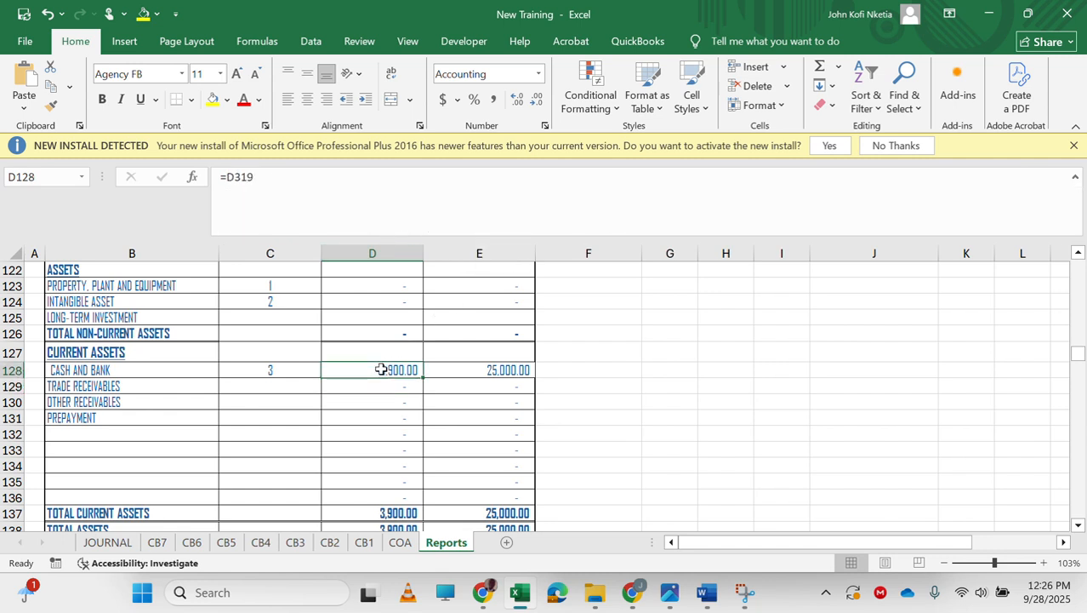
pyautogui.moveTo(390, 384); pyautogui.dragTo(401, 494)
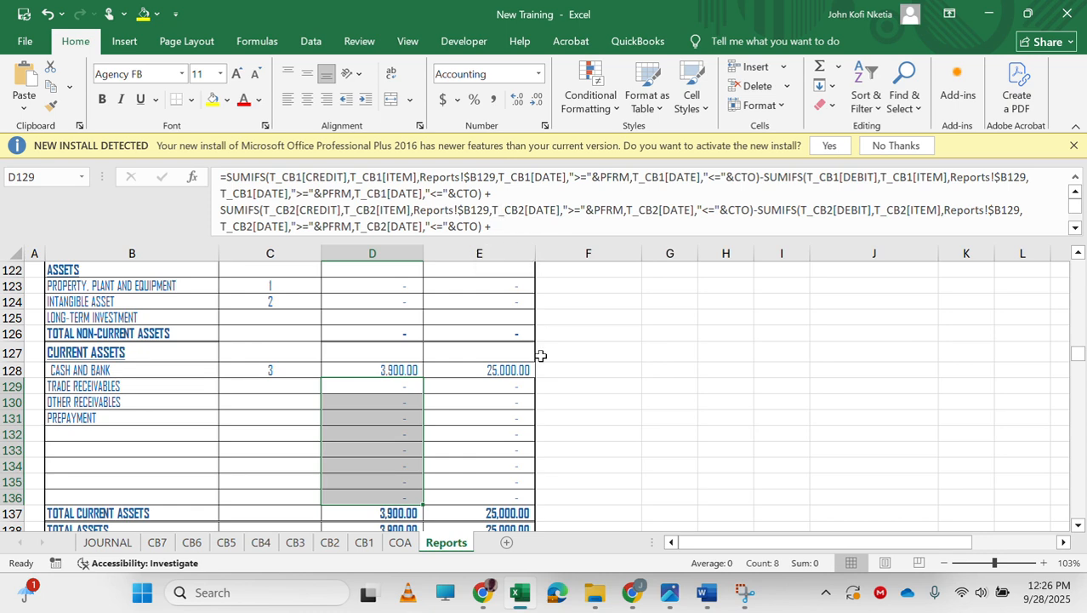
pyautogui.press('Up')
pyautogui.press('Down')
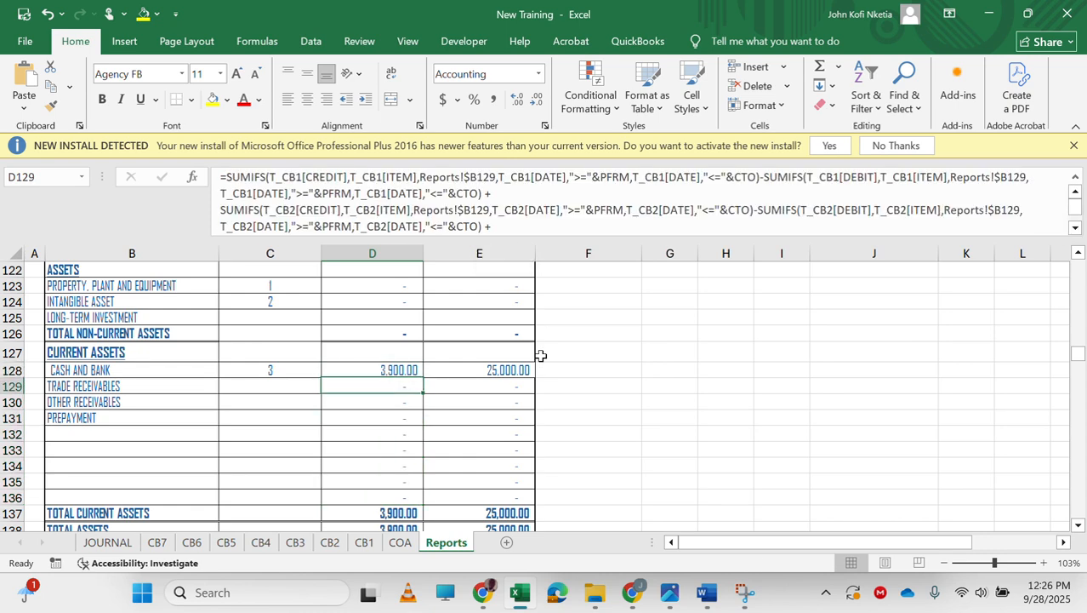
pyautogui.press('Up')
pyautogui.press('Down')
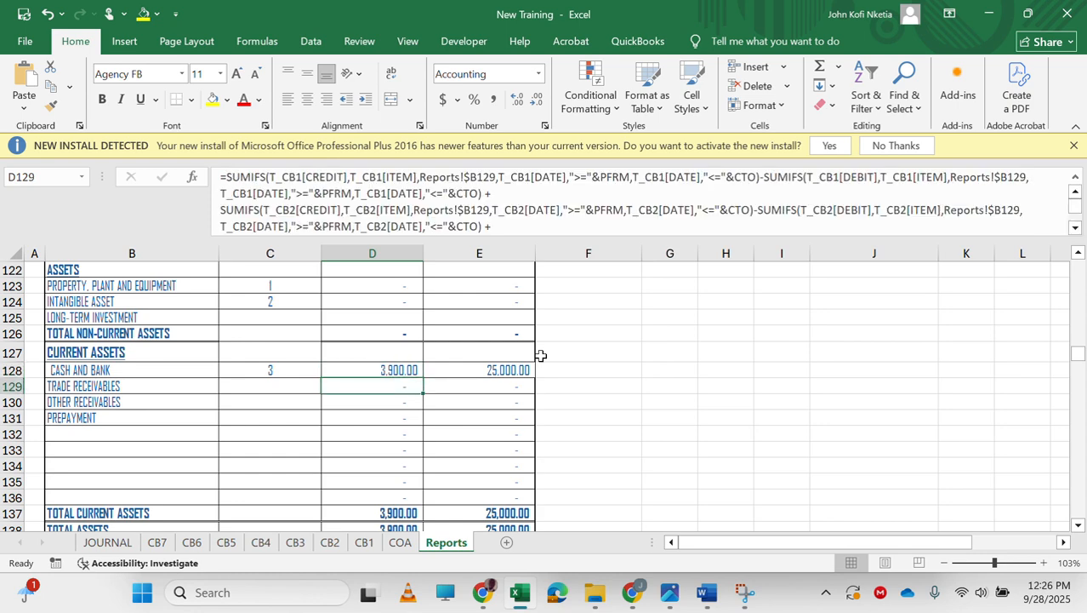
# Copy the Trade Receivables formulas from D129:E129 into D301:E301 and fill them down to row 306 of the Long-Term Investment note
pyautogui.hotkey('shift', 'Right')
pyautogui.hotkey('ctrl', 'c')
pyautogui.scroll(-20, 541, 354)
pyautogui.scroll(-11, 541, 355)
pyautogui.scroll(-12, 540, 355)
pyautogui.scroll(-5, 541, 355)
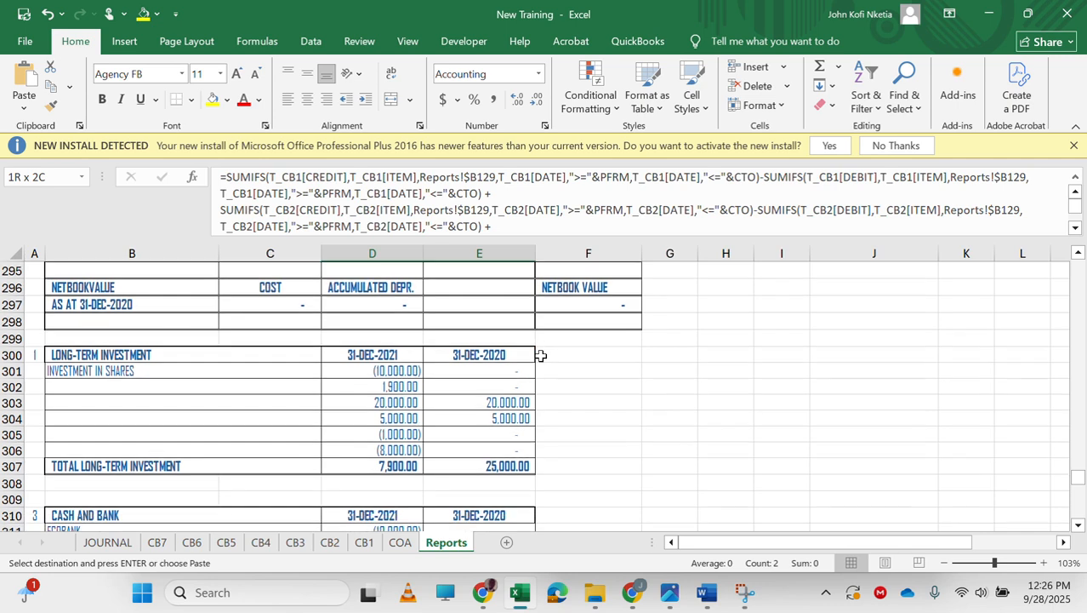
pyautogui.click(371, 372)
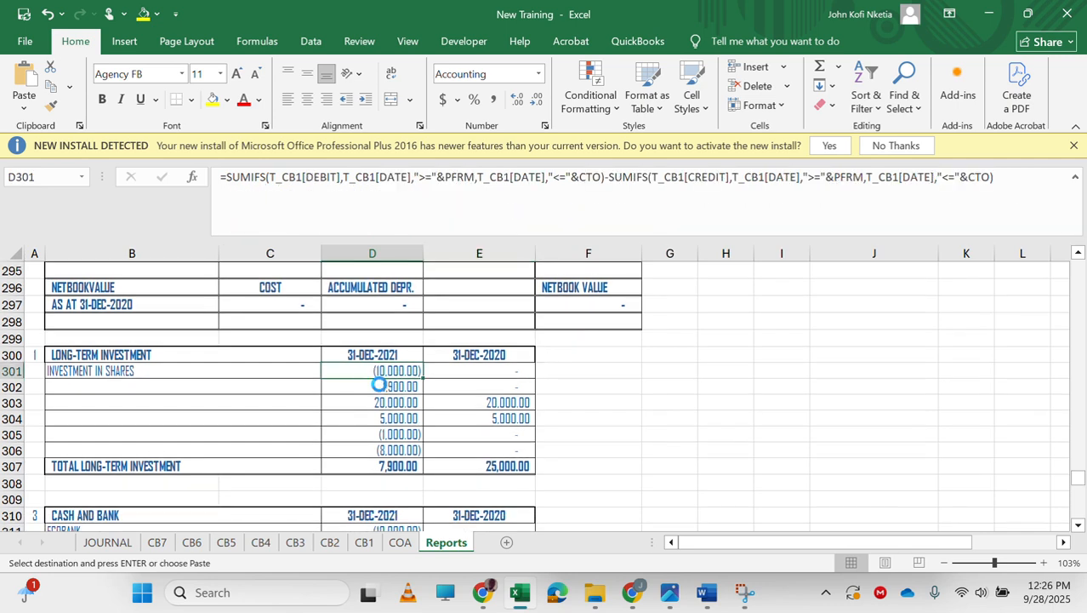
pyautogui.hotkey('ctrl', 'v')
pyautogui.moveTo(534, 377); pyautogui.dragTo(533, 456)
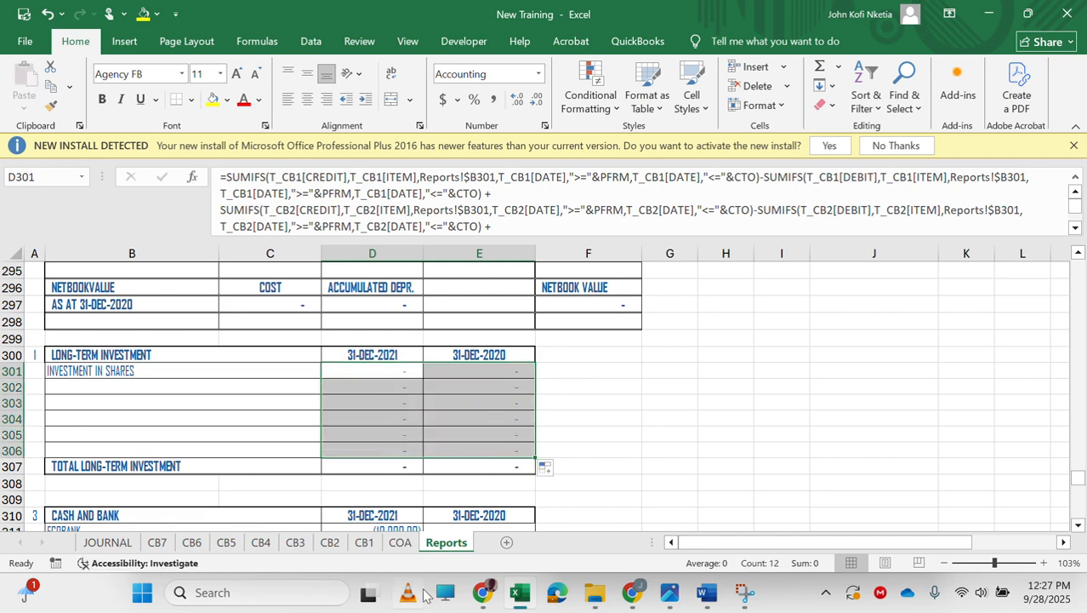
# On the CB4 sheet, set row 5's main classification to LONG_TERM_INVESTMENT and its item to INVESTMENT IN SHARES
pyautogui.click(113, 539)
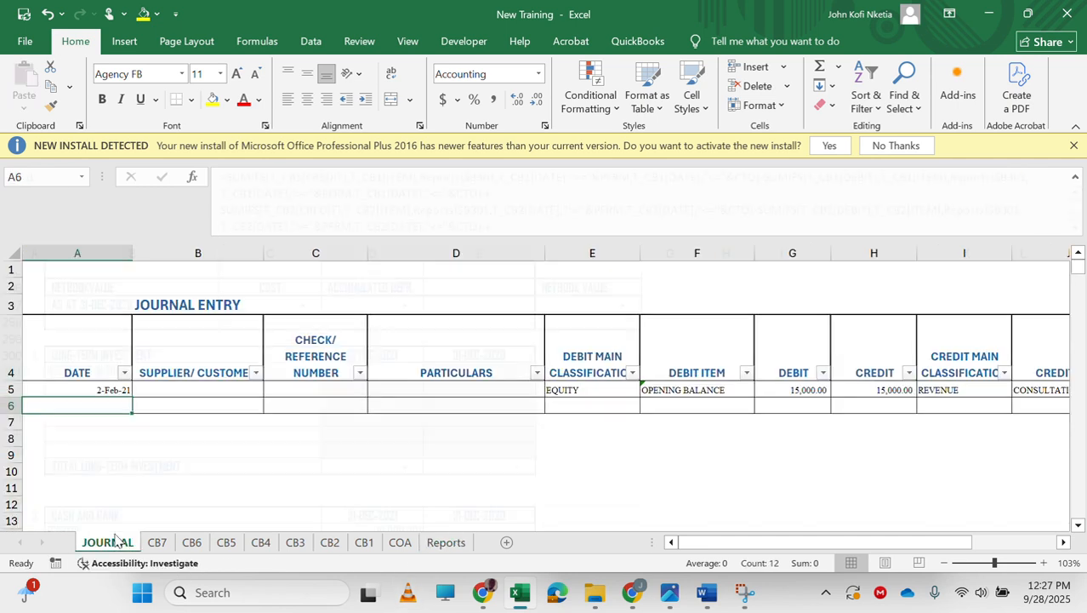
pyautogui.hscroll(1, 688, 410)
pyautogui.hscroll(2, 689, 410)
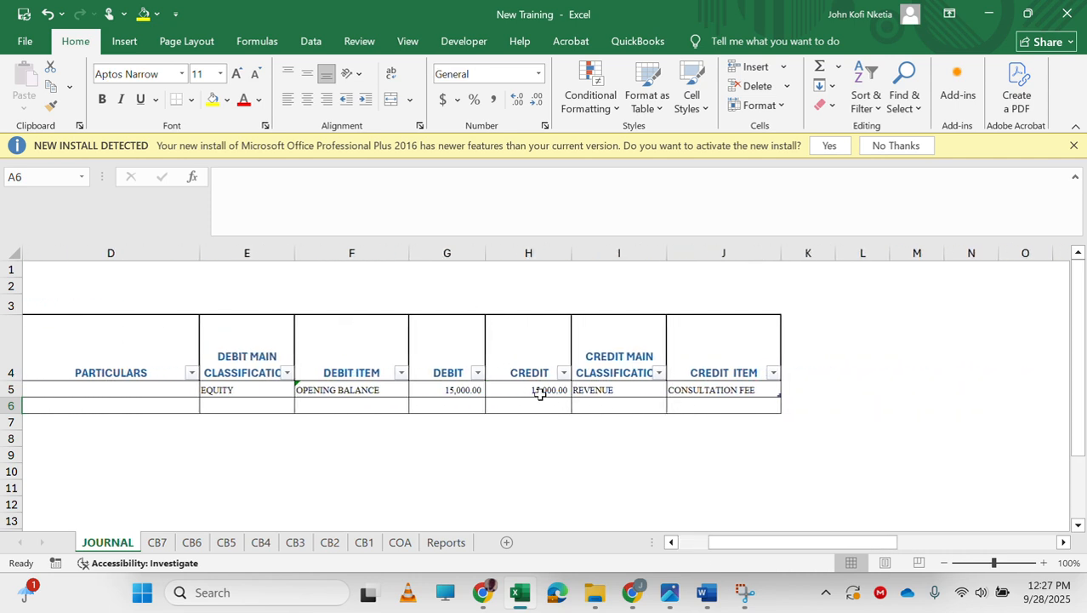
pyautogui.click(262, 542)
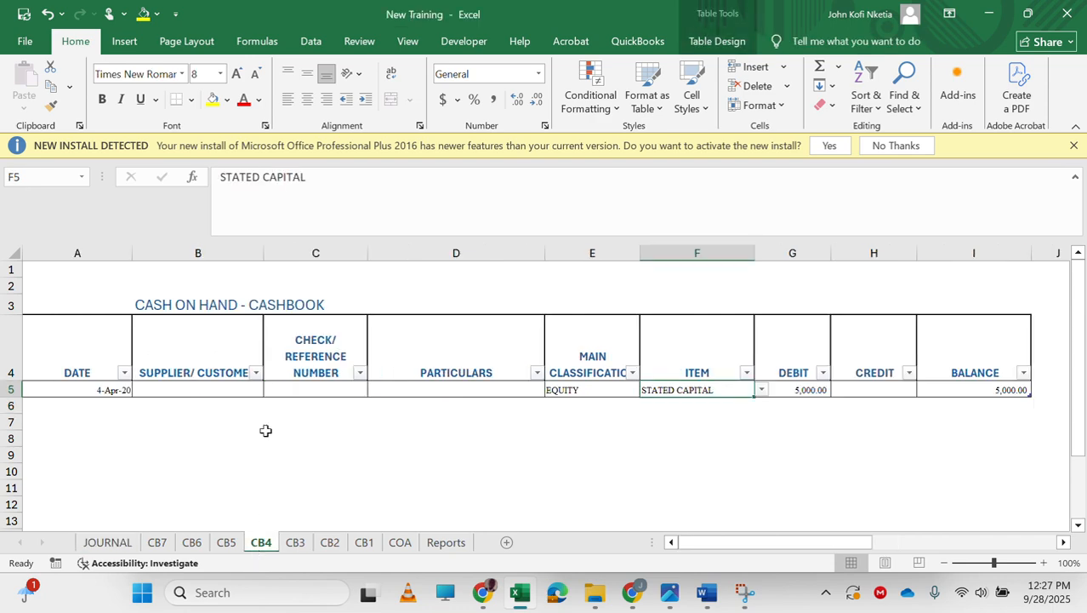
pyautogui.hscroll(-1, 360, 408)
pyautogui.hscroll(1, 360, 408)
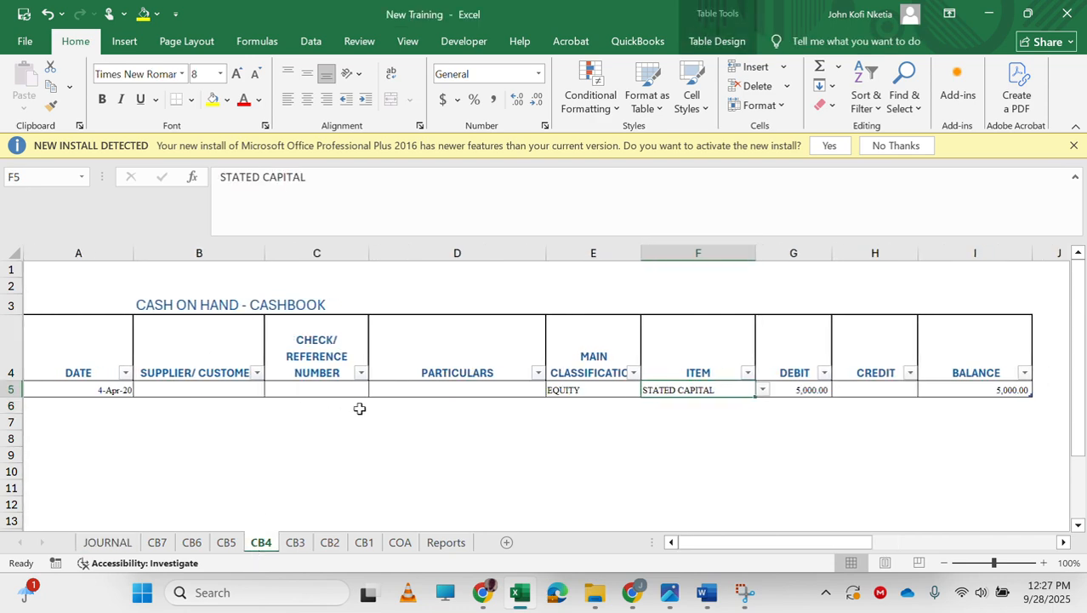
pyautogui.hscroll(1, 360, 408)
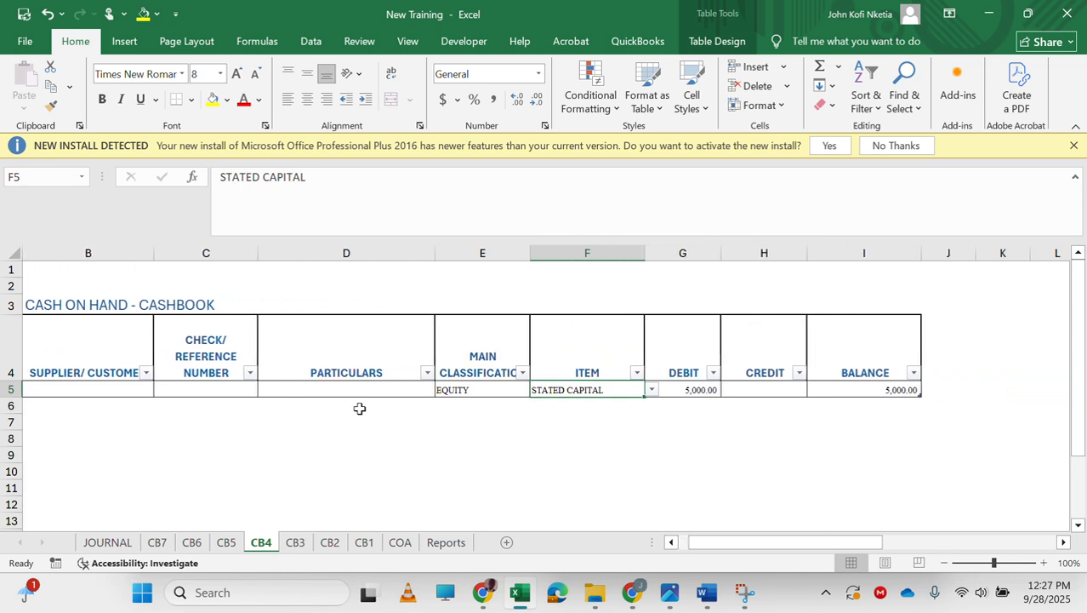
pyautogui.click(490, 392)
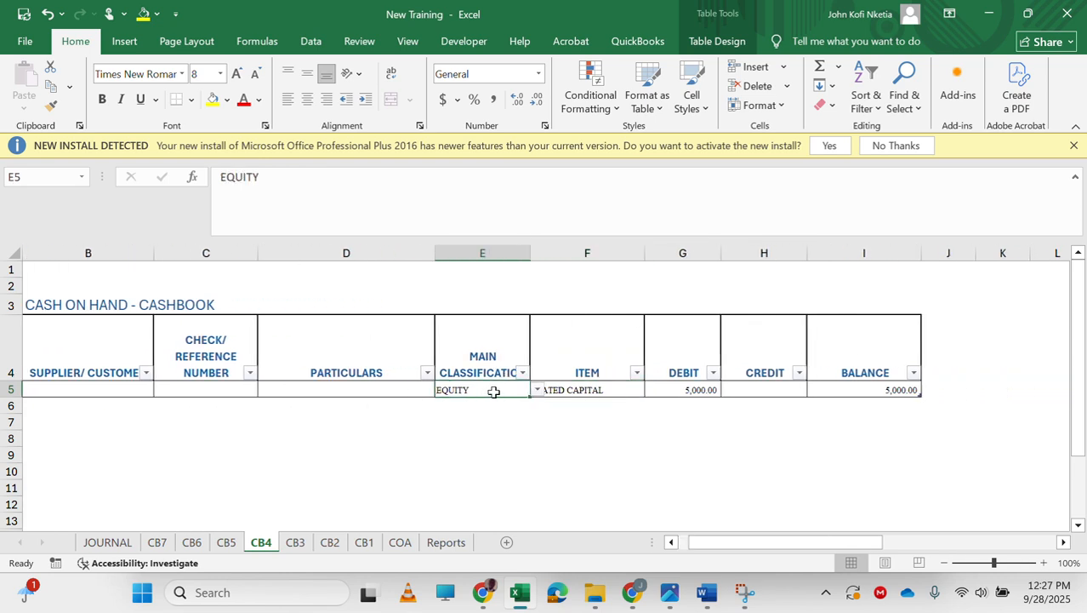
pyautogui.click(538, 390)
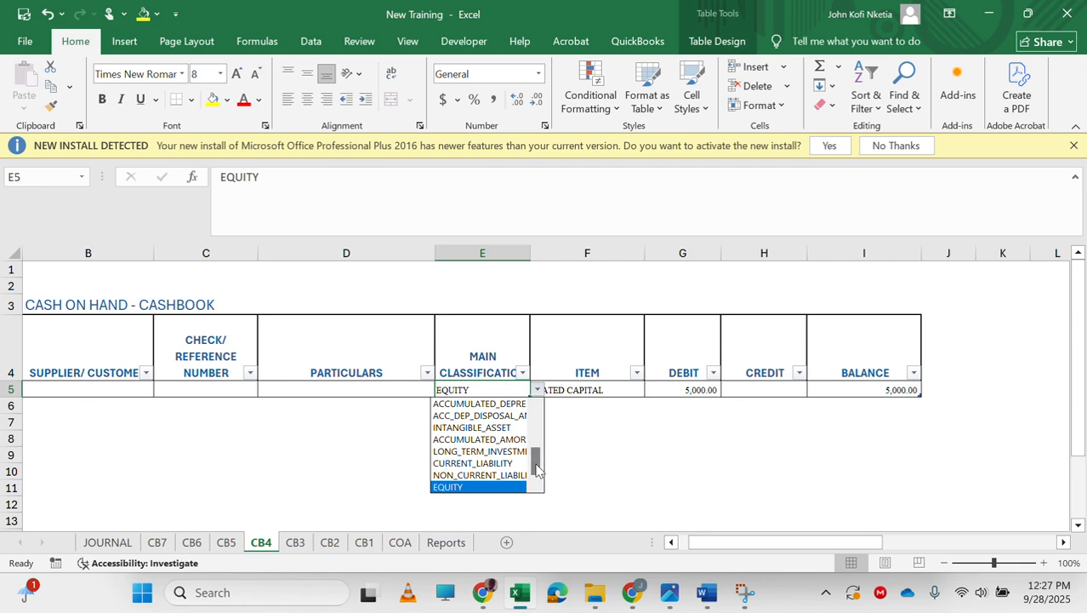
pyautogui.click(479, 451)
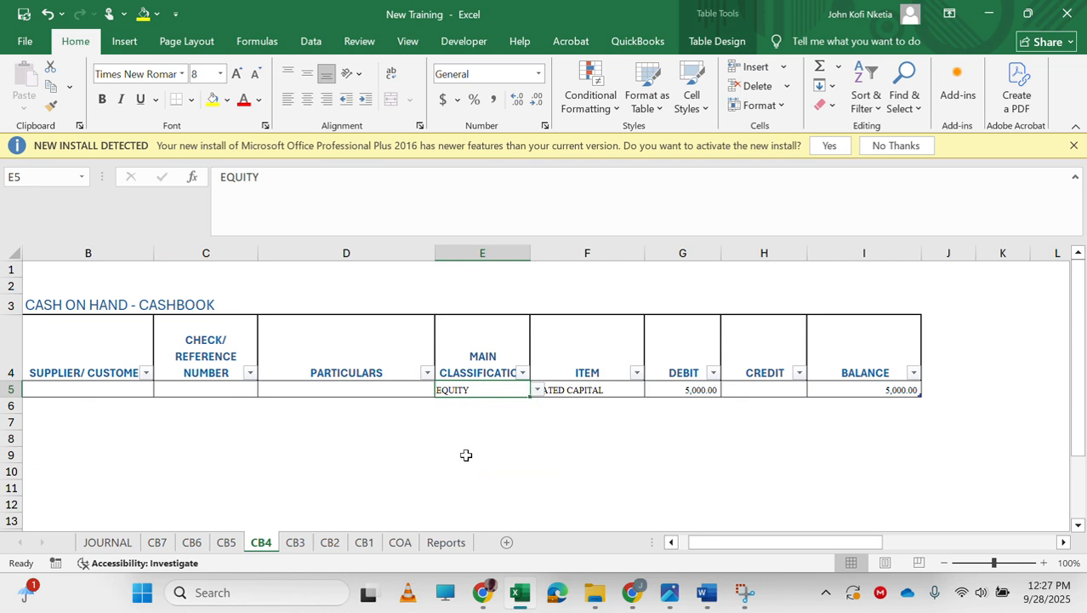
pyautogui.click(581, 392)
pyautogui.click(650, 391)
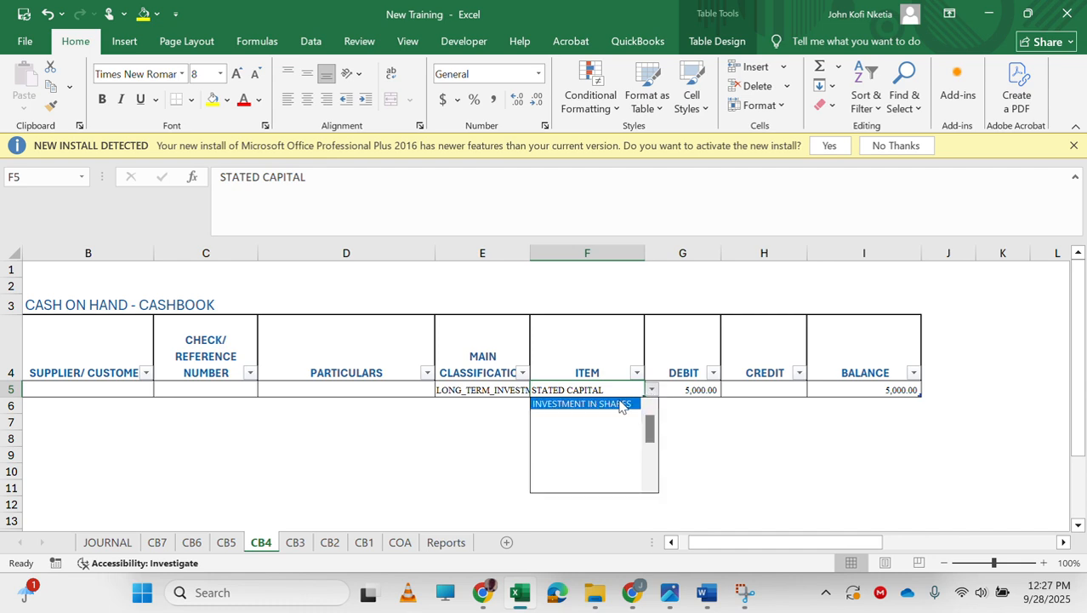
pyautogui.click(622, 405)
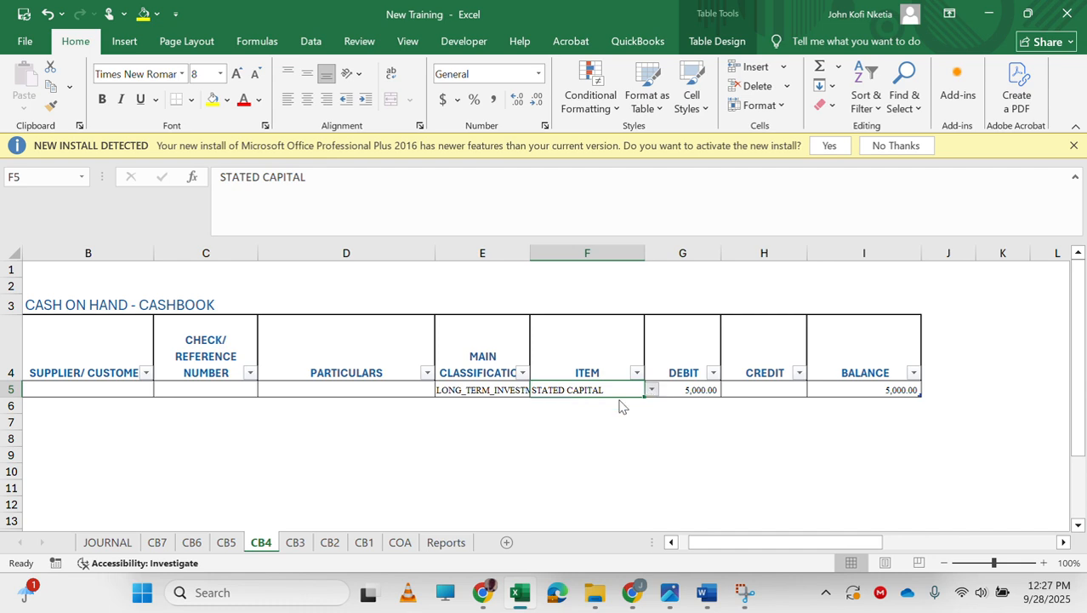
# Clear the debit amount in G5 of the CB4 cashbook and enter 50000 as the credit in H5
pyautogui.click(690, 389)
pyautogui.press('BackSpace')
pyautogui.press('Tab')
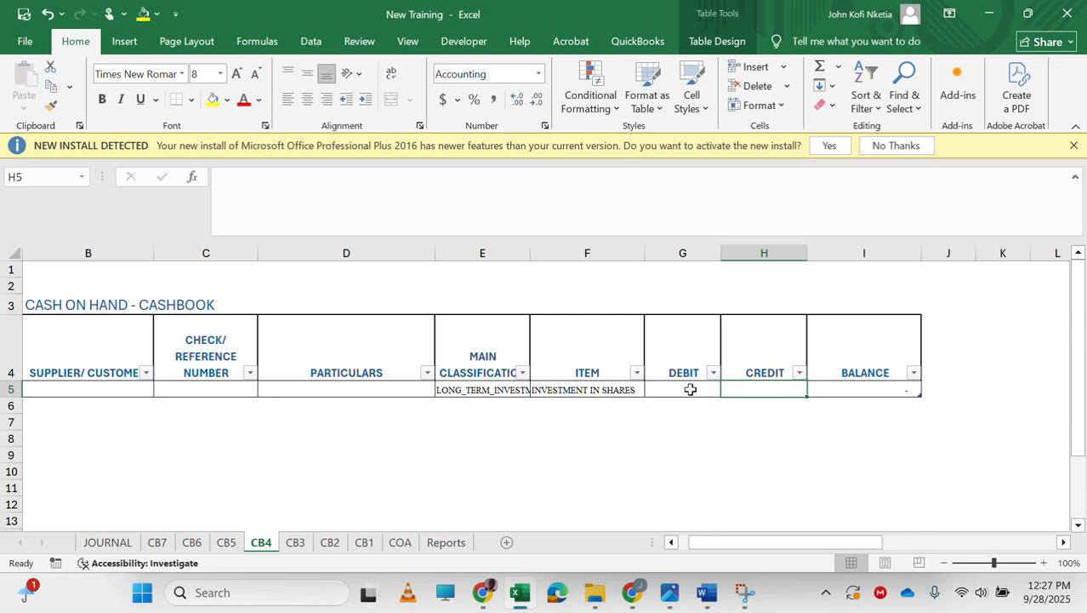
pyautogui.write('50000')
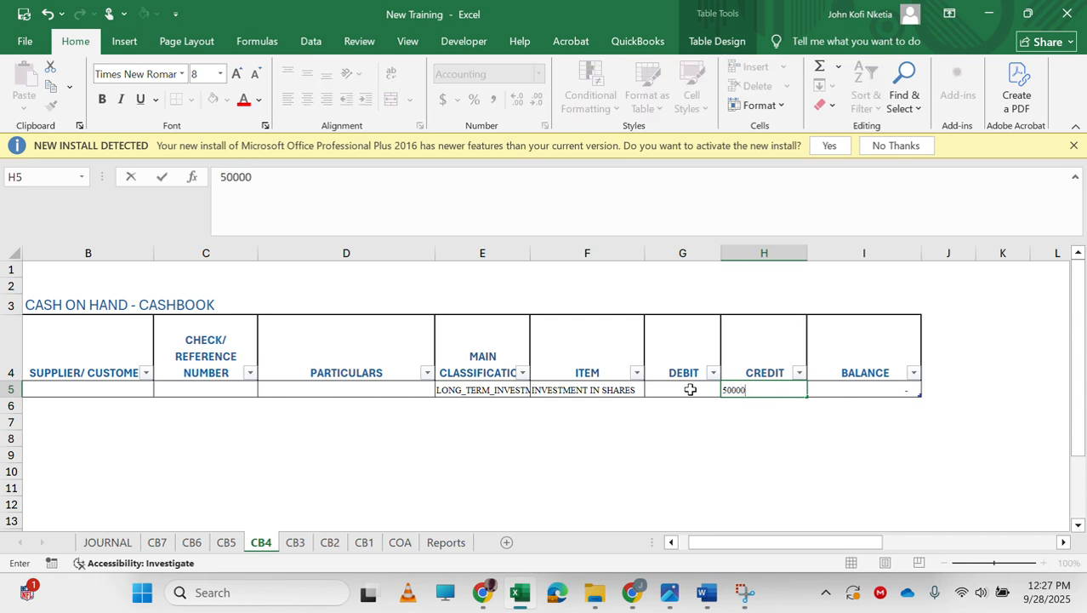
pyautogui.press('Return')
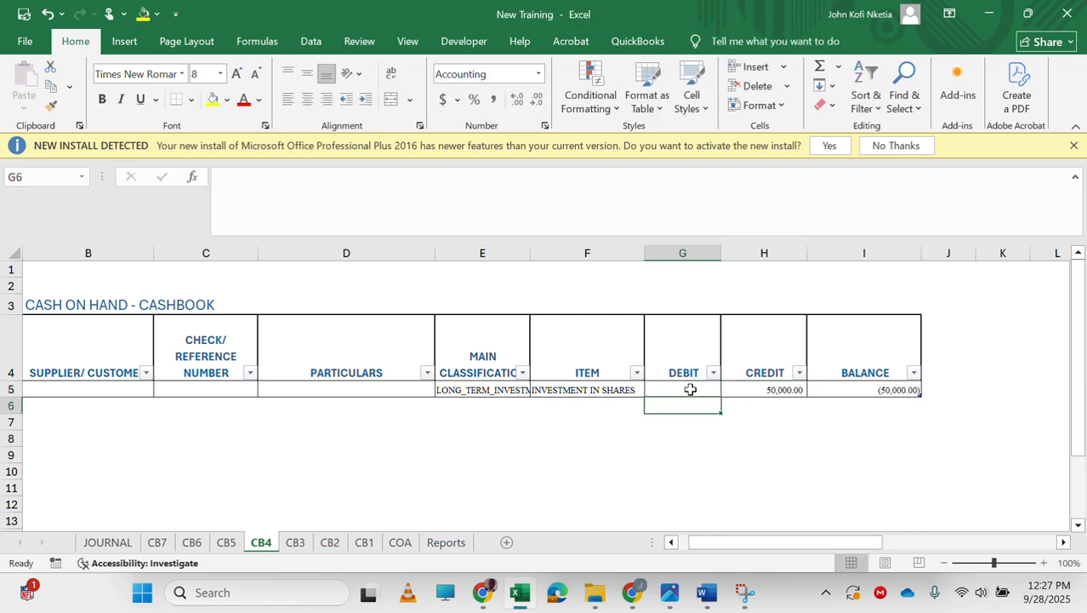
# Check the Investment in Shares amounts and totals in the Long-Term Investment note on the Reports sheet
pyautogui.click(446, 542)
pyautogui.scroll(-2, 339, 487)
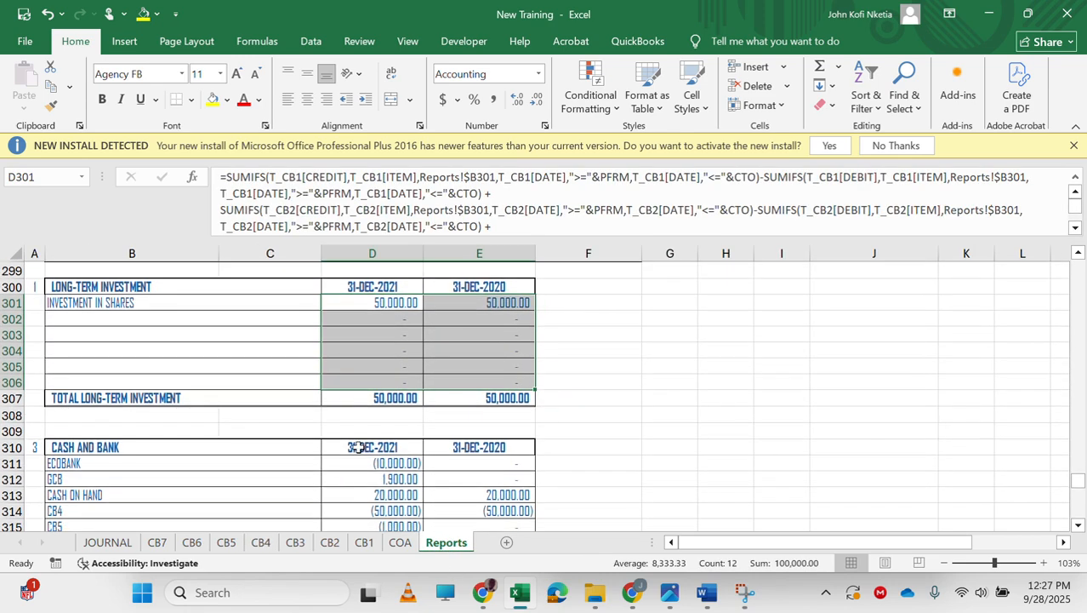
pyautogui.scroll(2, 417, 365)
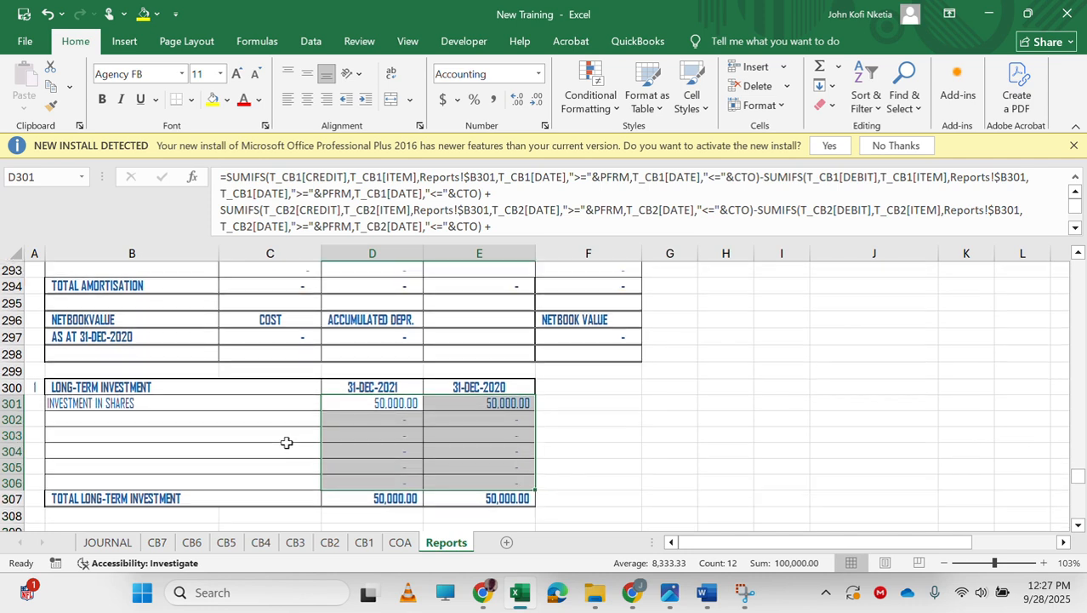
# Set the note number beside the Long-Term Investment heading in A300 to =A267+1 so it follows the Intangible Asset note
pyautogui.scroll(2, 287, 443)
pyautogui.scroll(-5, 287, 442)
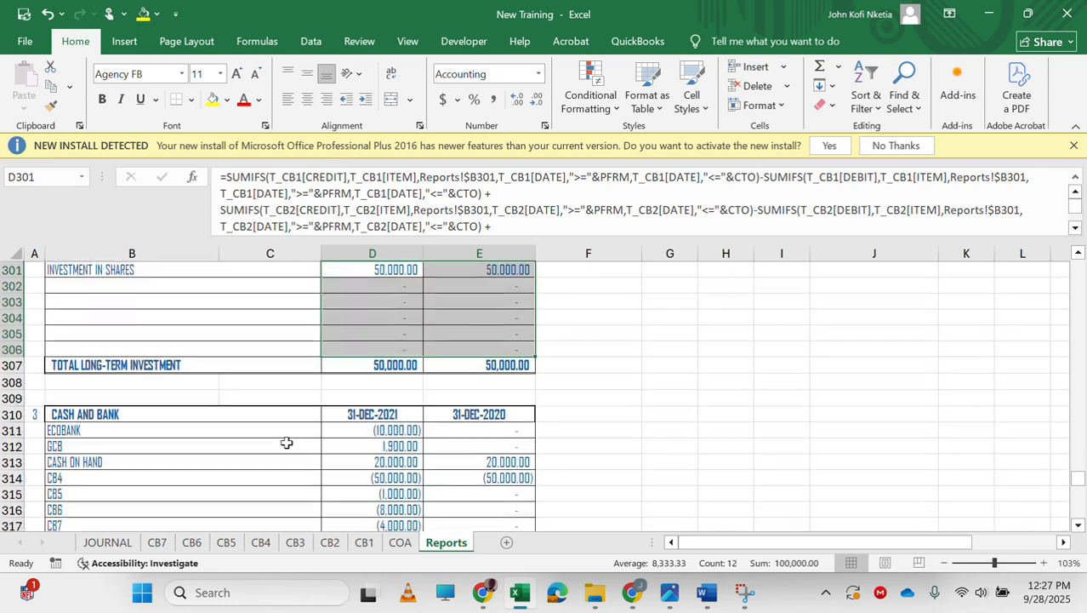
pyautogui.scroll(1, 286, 443)
pyautogui.click(393, 308)
pyautogui.scroll(4, 289, 350)
pyautogui.scroll(20, 289, 350)
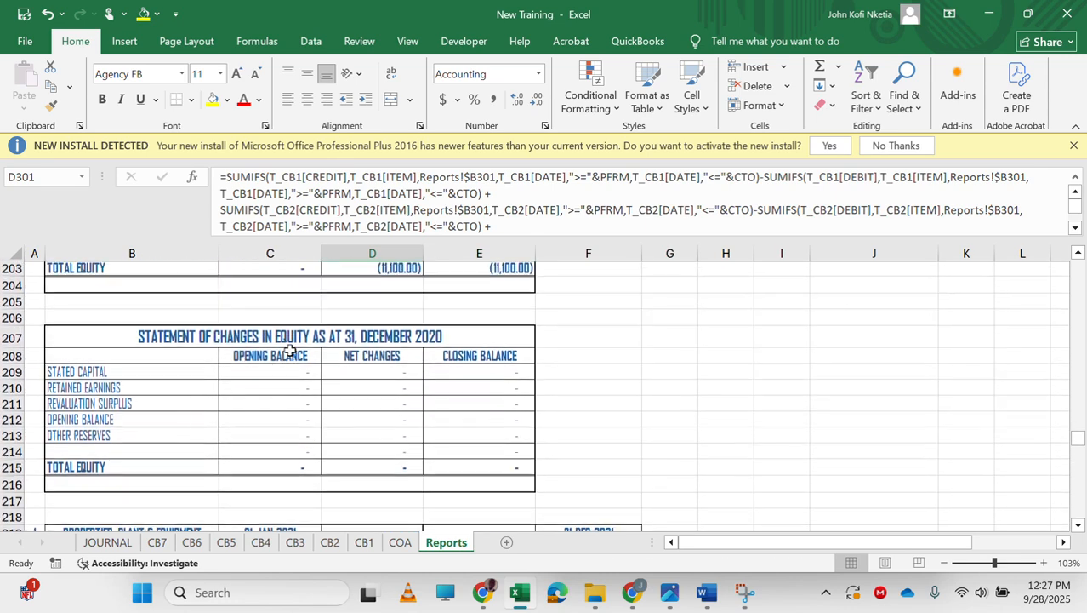
pyautogui.scroll(-20, 289, 350)
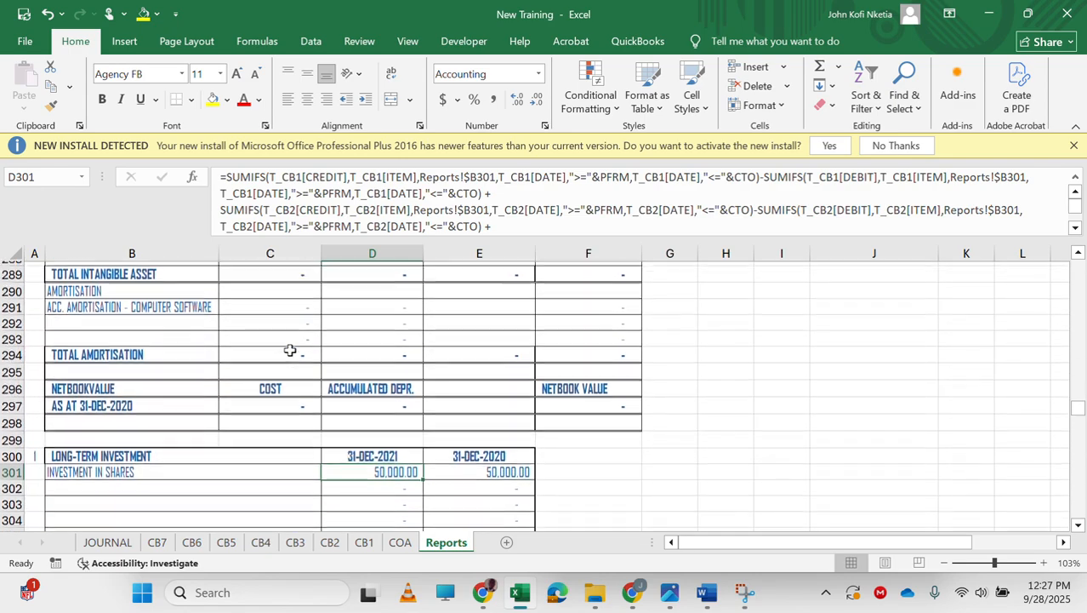
pyautogui.click(34, 399)
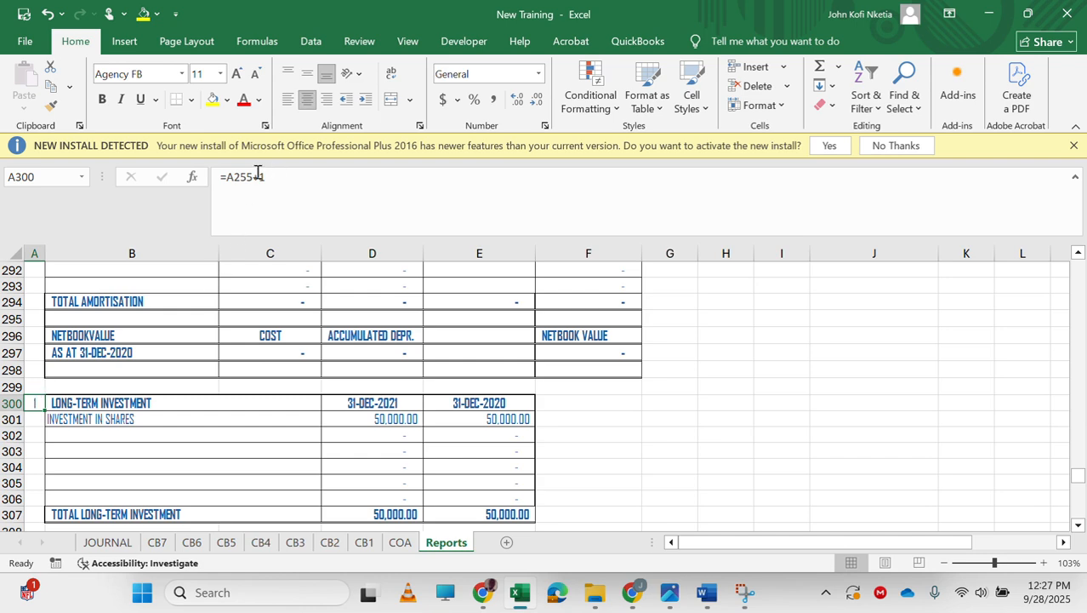
pyautogui.moveTo(253, 176); pyautogui.dragTo(226, 176)
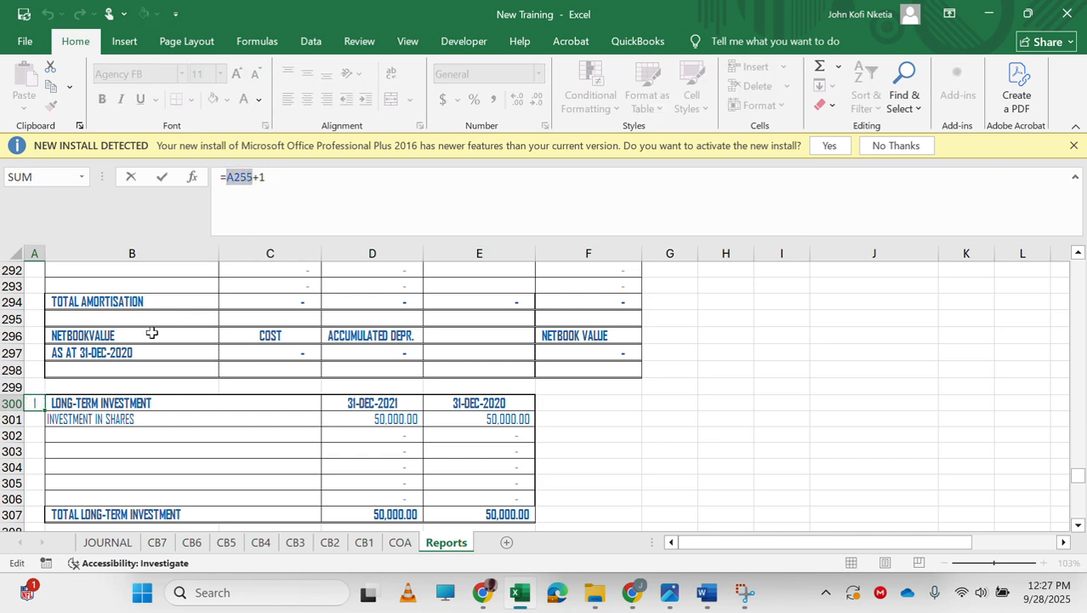
pyautogui.scroll(9, 151, 333)
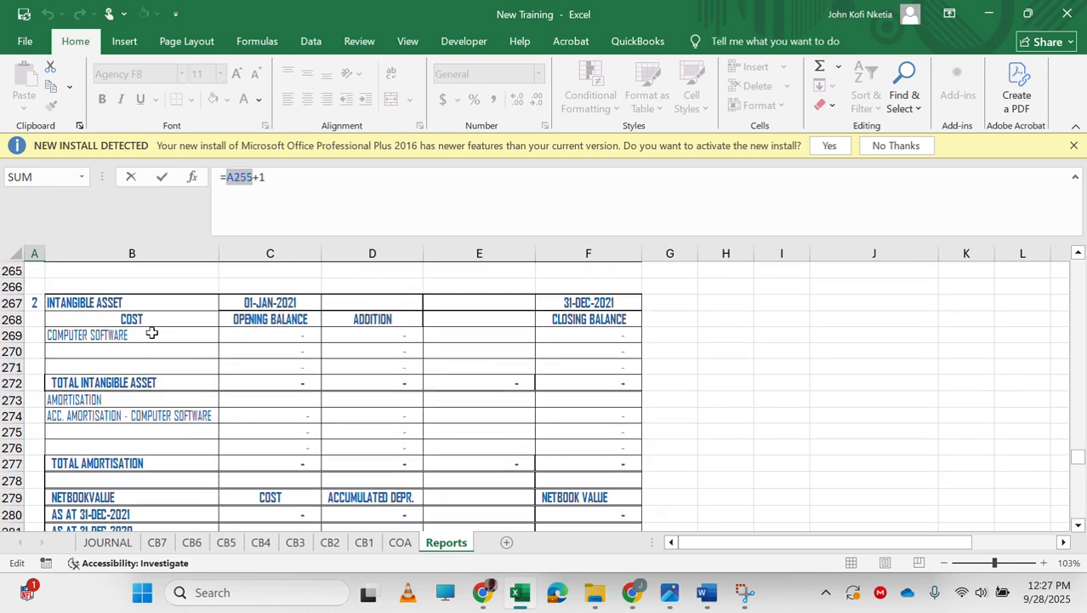
pyautogui.click(31, 301)
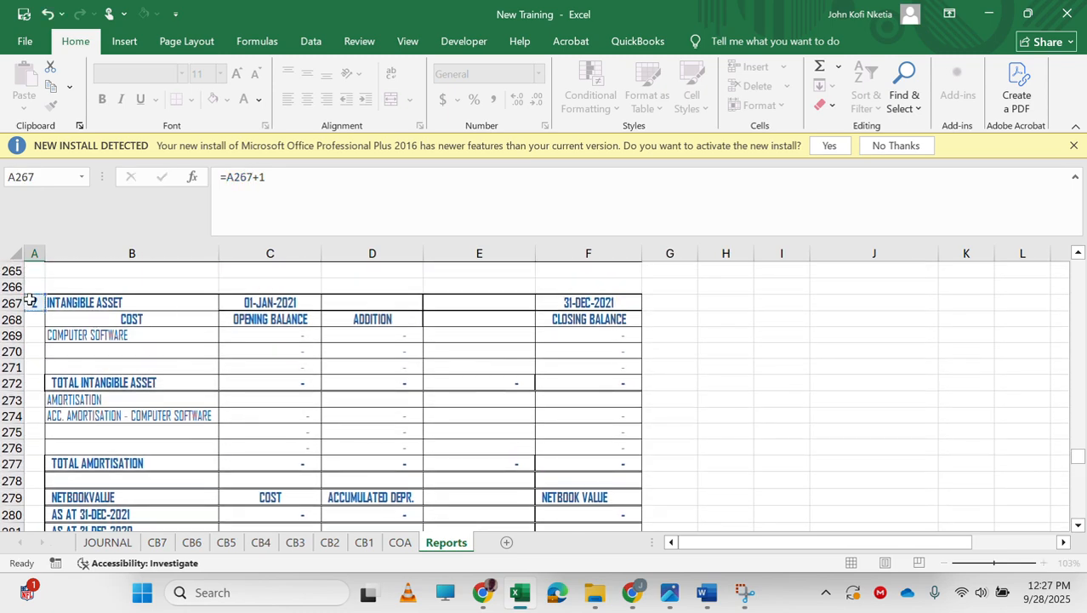
pyautogui.press('Return')
# Change the Cash and Bank note number in A310 to =A300+1 so it follows the Long-Term Investment note
pyautogui.scroll(-3, 130, 399)
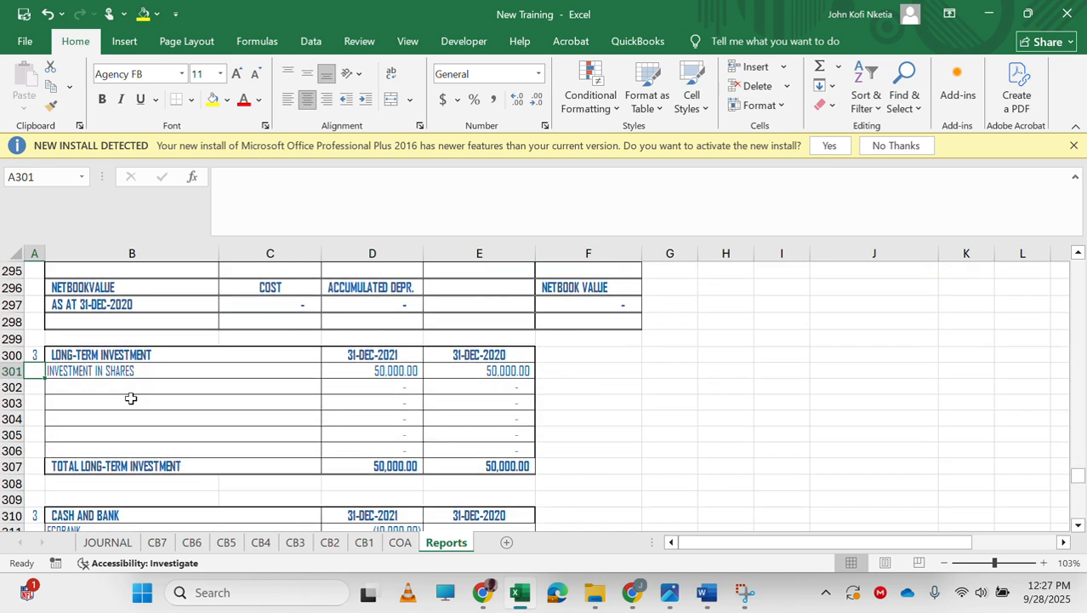
pyautogui.scroll(-4, 130, 398)
pyautogui.scroll(1, 130, 398)
pyautogui.click(32, 382)
pyautogui.hotkey('ctrl', 'v')
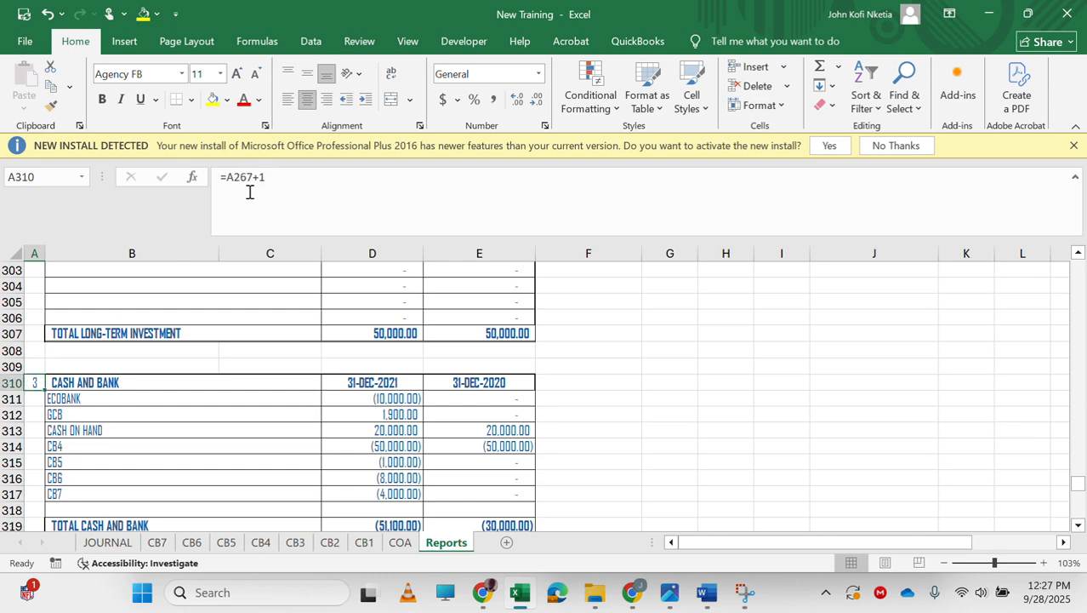
pyautogui.click(252, 176)
pyautogui.press('BackSpace')
pyautogui.press('BackSpace')
pyautogui.press('BackSpace')
pyautogui.press('BackSpace')
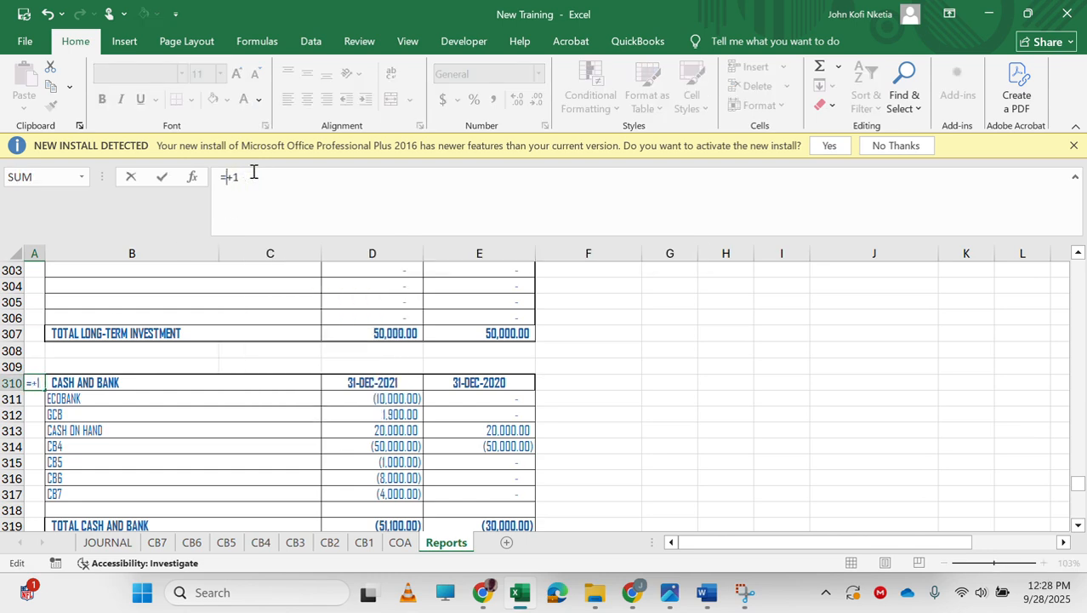
pyautogui.scroll(2, 203, 416)
pyautogui.scroll(2, 203, 415)
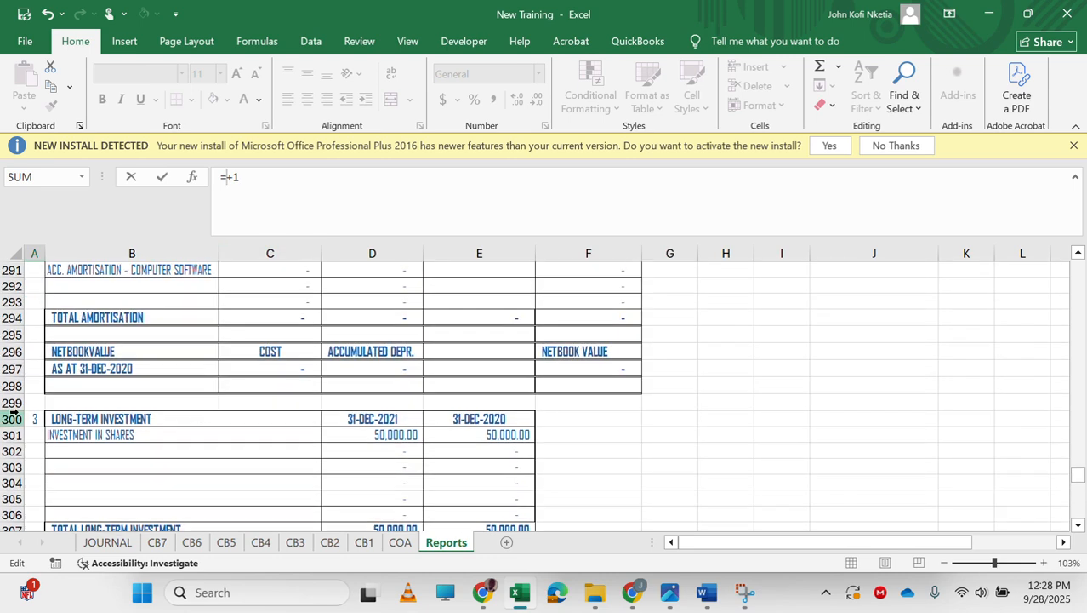
pyautogui.click(38, 417)
pyautogui.press('Return')
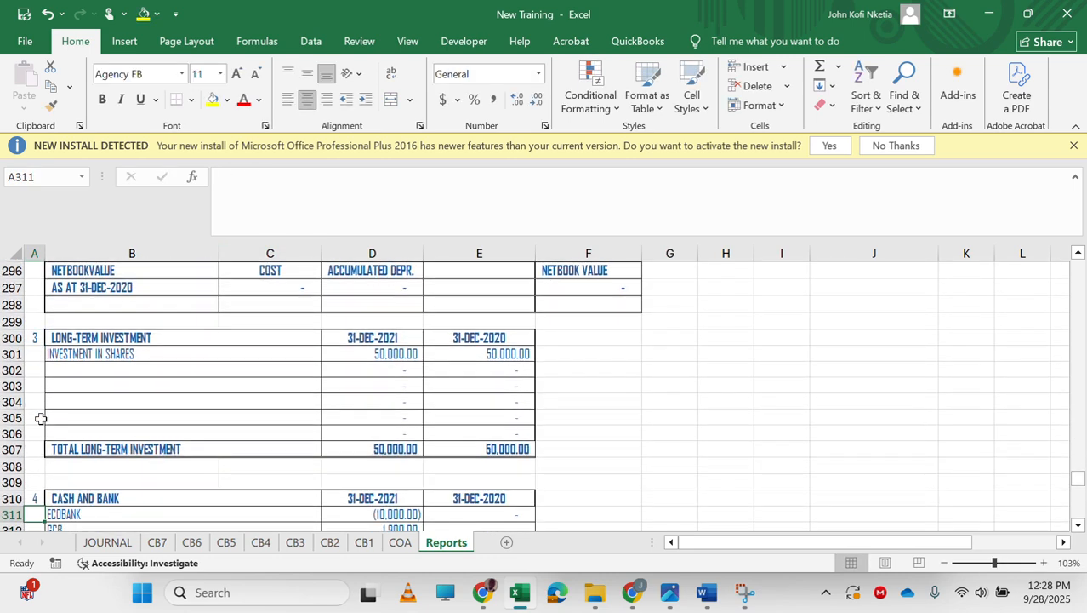
# In the Statement of Financial Position, link the Long-Term Investment note reference in C125 to the note number in A300
pyautogui.scroll(-14, 206, 467)
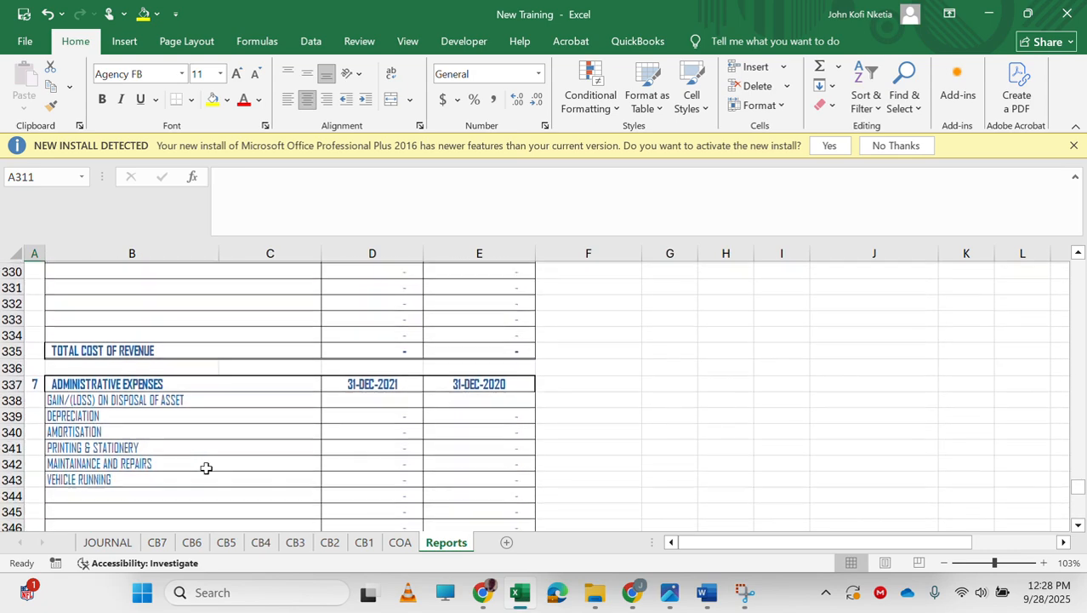
pyautogui.scroll(8, 206, 467)
pyautogui.scroll(5, 206, 467)
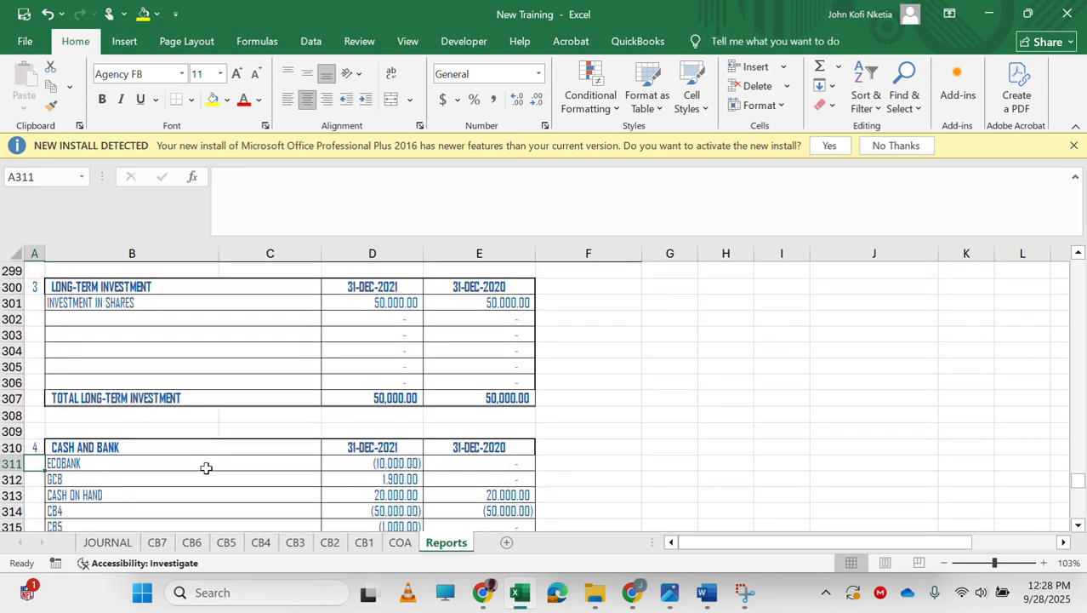
pyautogui.scroll(9, 392, 441)
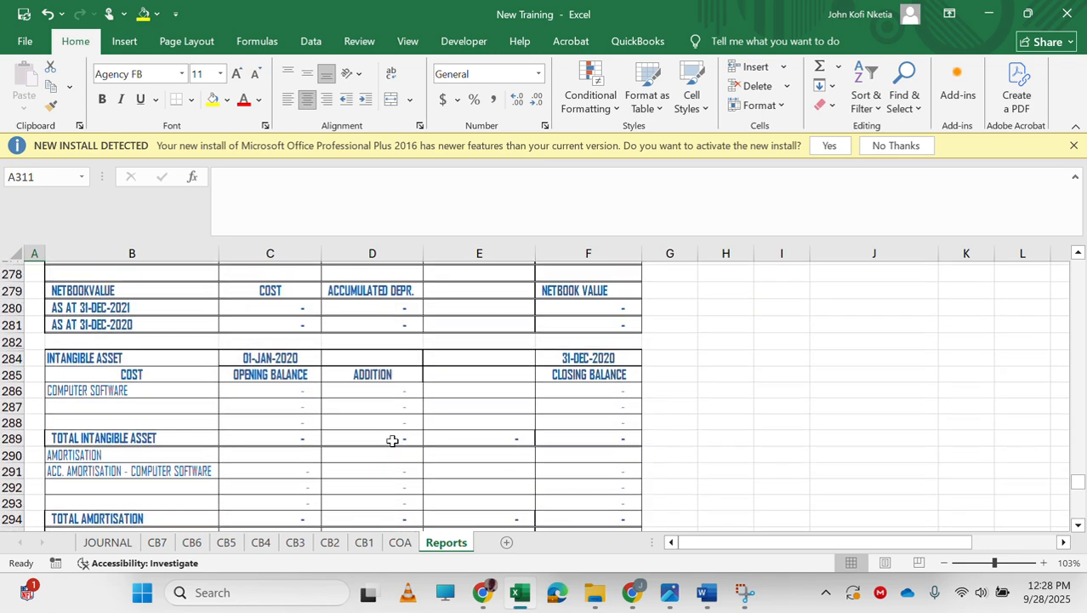
pyautogui.scroll(-5, 392, 441)
pyautogui.scroll(20, 392, 441)
pyautogui.scroll(-3, 392, 441)
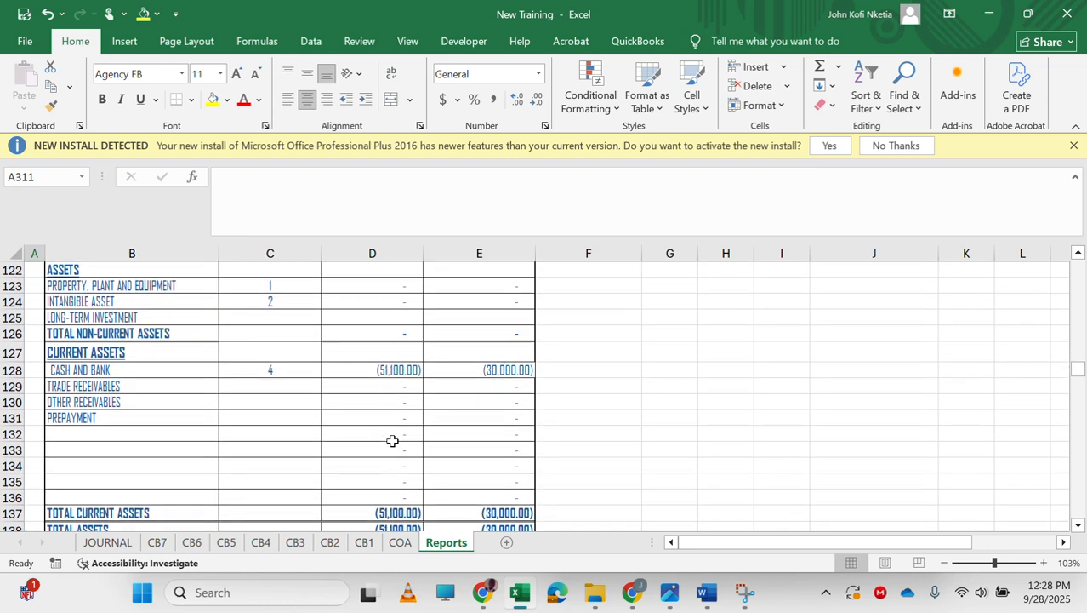
pyautogui.click(280, 317)
pyautogui.write('=')
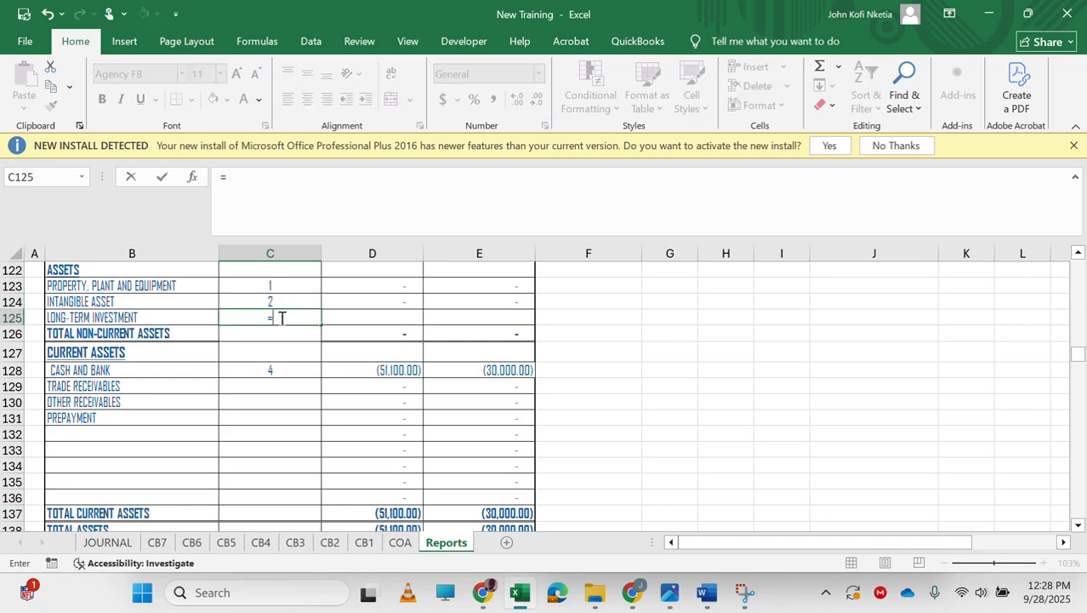
pyautogui.press('Left')
pyautogui.press('Left')
pyautogui.hotkey('ctrl', 'Down')
pyautogui.hotkey('ctrl', 'Down')
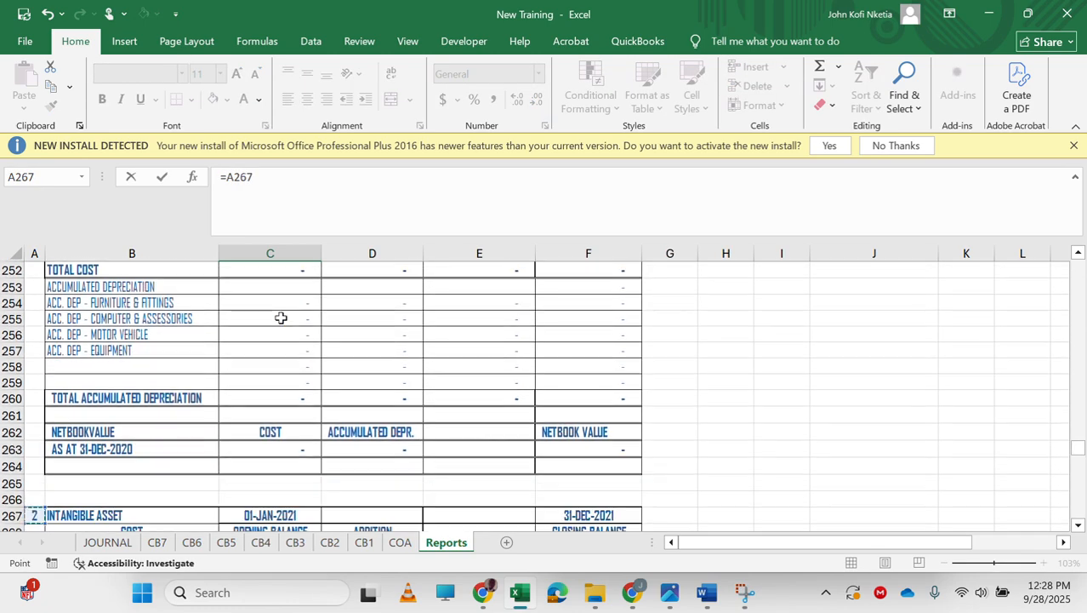
pyautogui.hotkey('ctrl', 'Down')
pyautogui.press('Return')
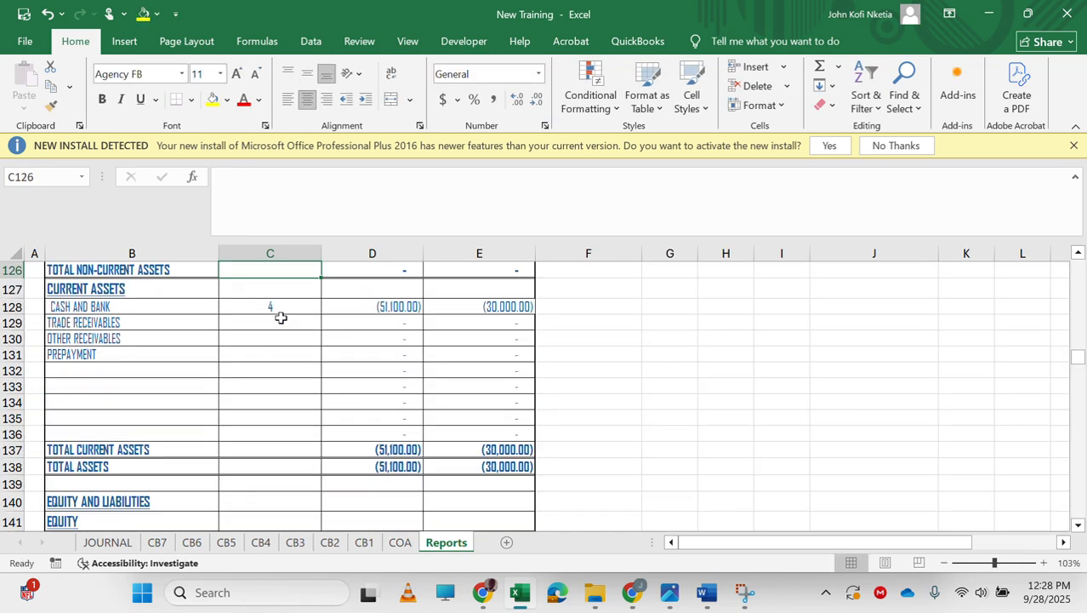
# Link the 2021 Long-Term Investment amount in D125 to the note total in D307 and fill the formula across to E125
pyautogui.scroll(2, 325, 319)
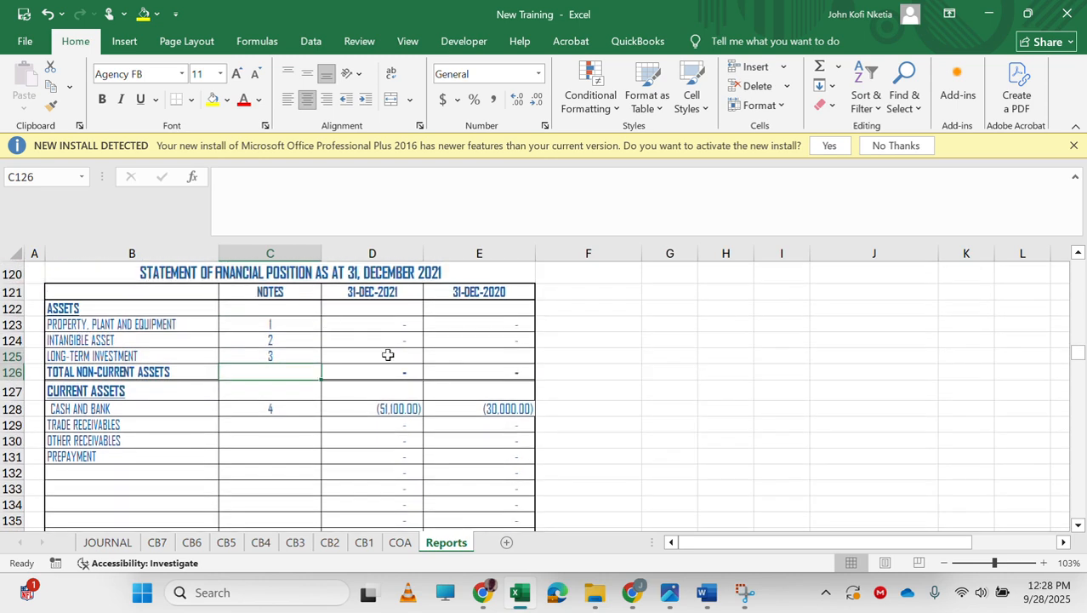
pyautogui.click(388, 355)
pyautogui.write('=')
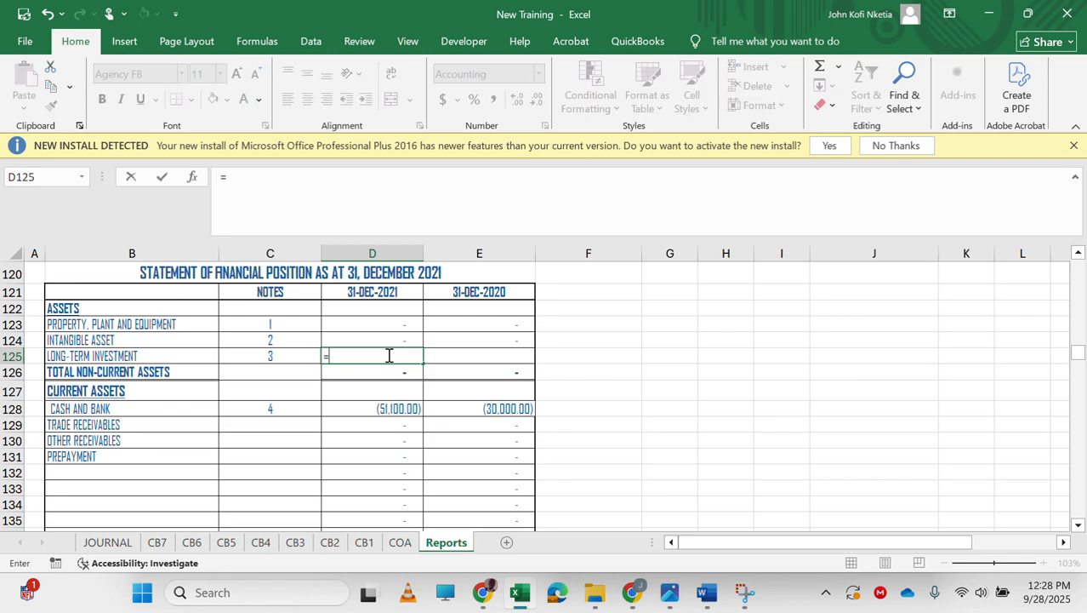
pyautogui.scroll(-5, 388, 355)
pyautogui.scroll(-20, 387, 355)
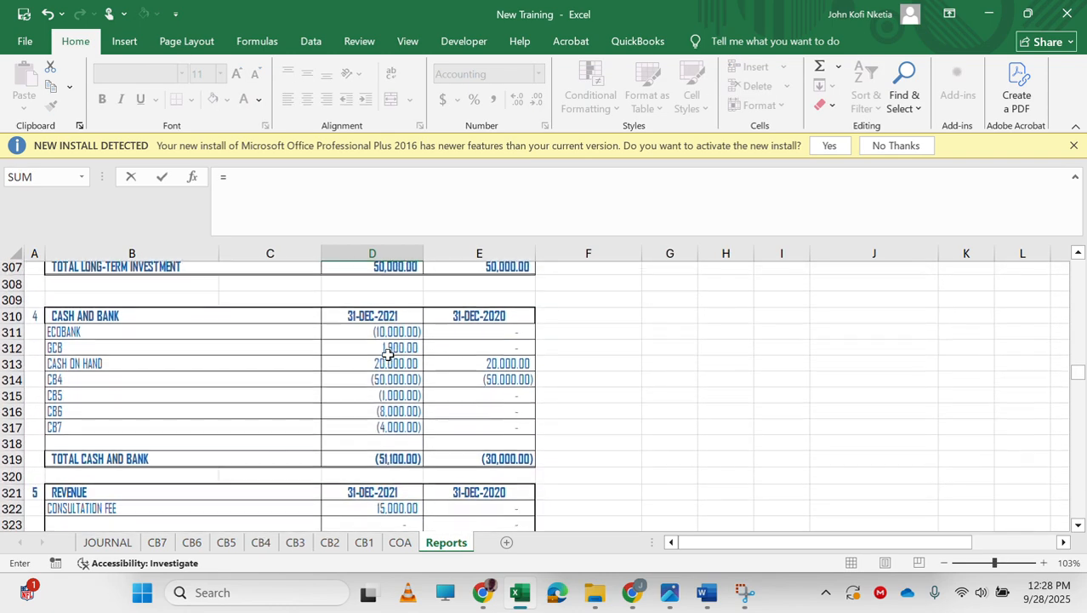
pyautogui.scroll(-5, 388, 355)
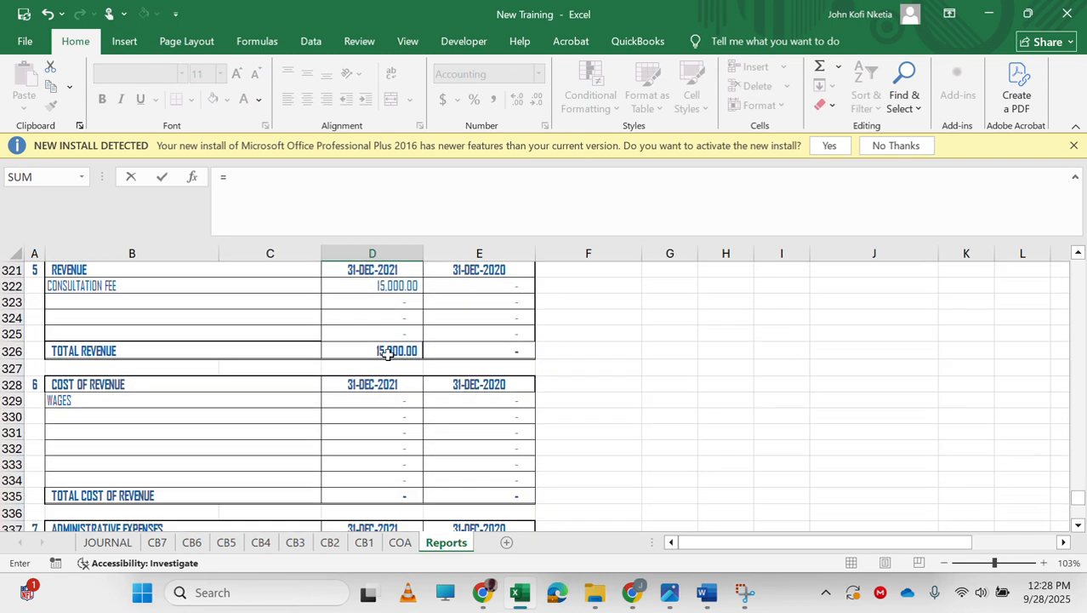
pyautogui.scroll(3, 388, 355)
pyautogui.scroll(5, 388, 354)
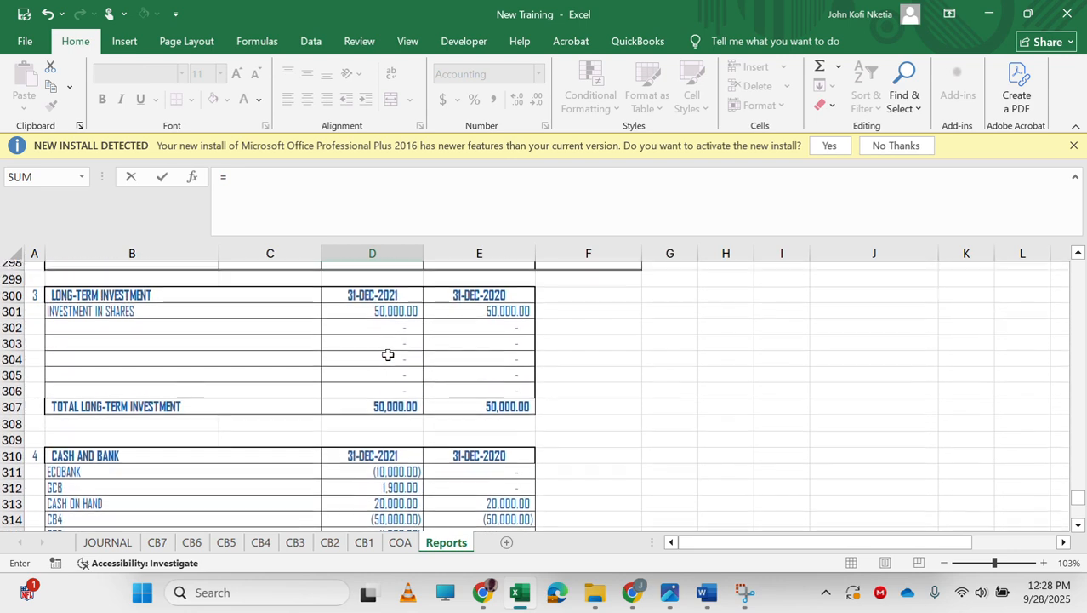
pyautogui.click(380, 419)
pyautogui.press('Return')
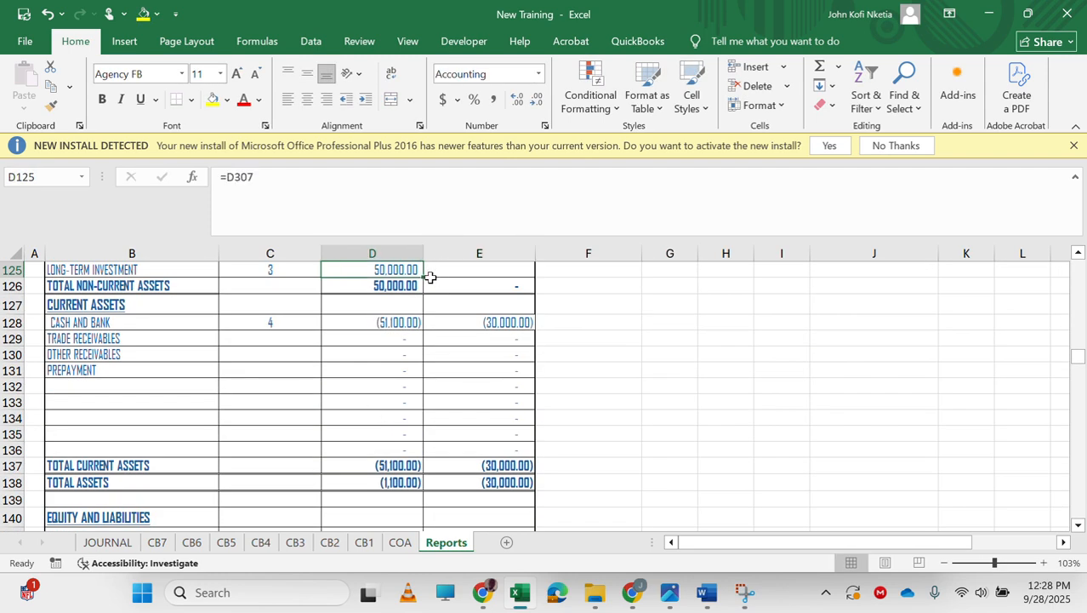
pyautogui.moveTo(420, 275); pyautogui.dragTo(492, 271)
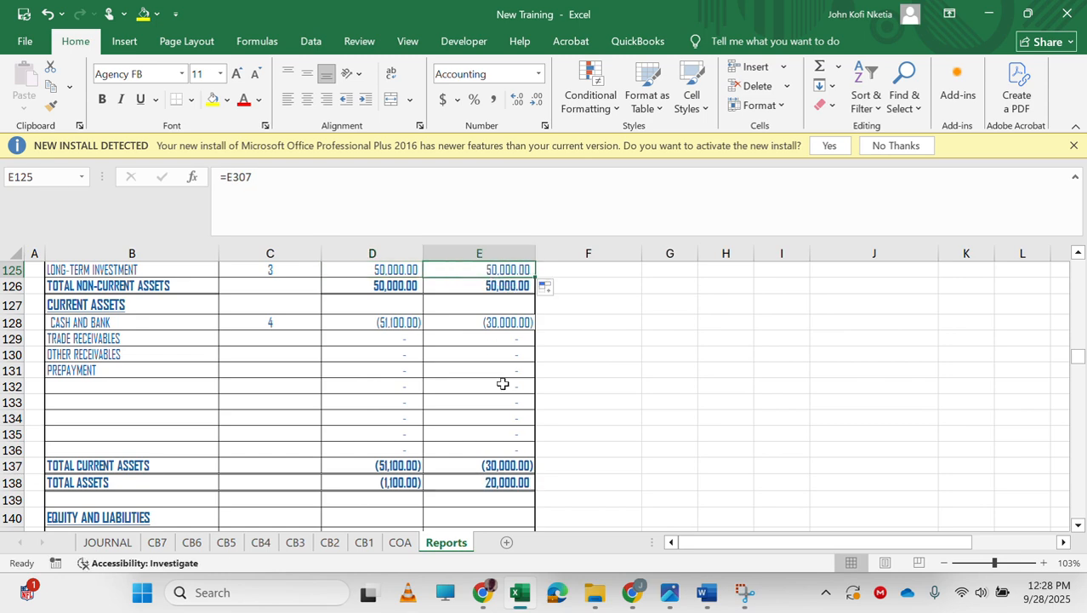
# Compare total assets with total equity and liabilities for both years in the Statement of Financial Position
pyautogui.scroll(-12, 501, 375)
pyautogui.scroll(13, 503, 384)
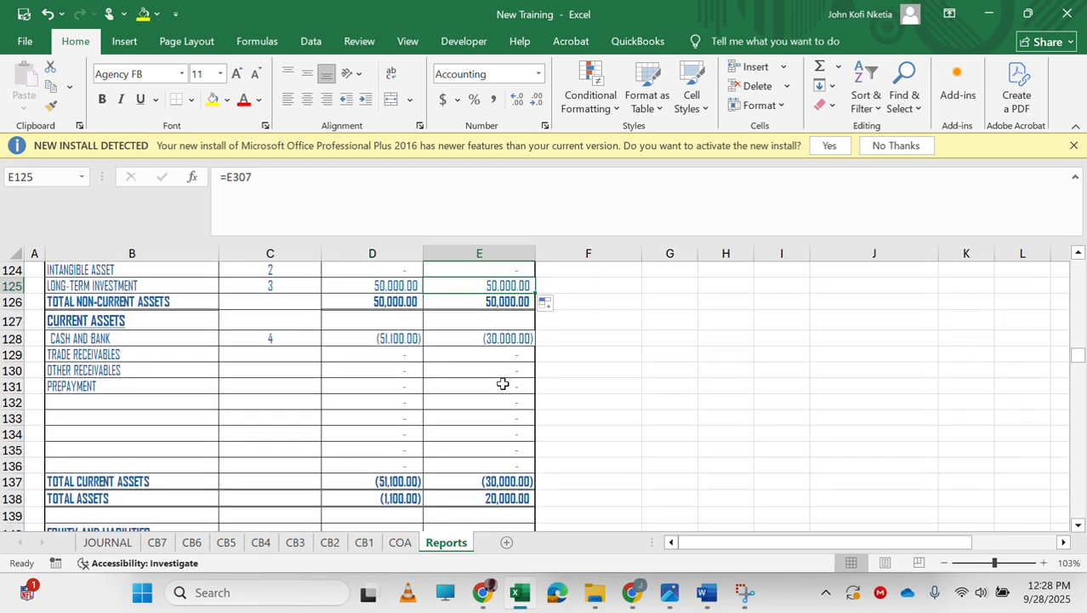
pyautogui.scroll(2, 417, 341)
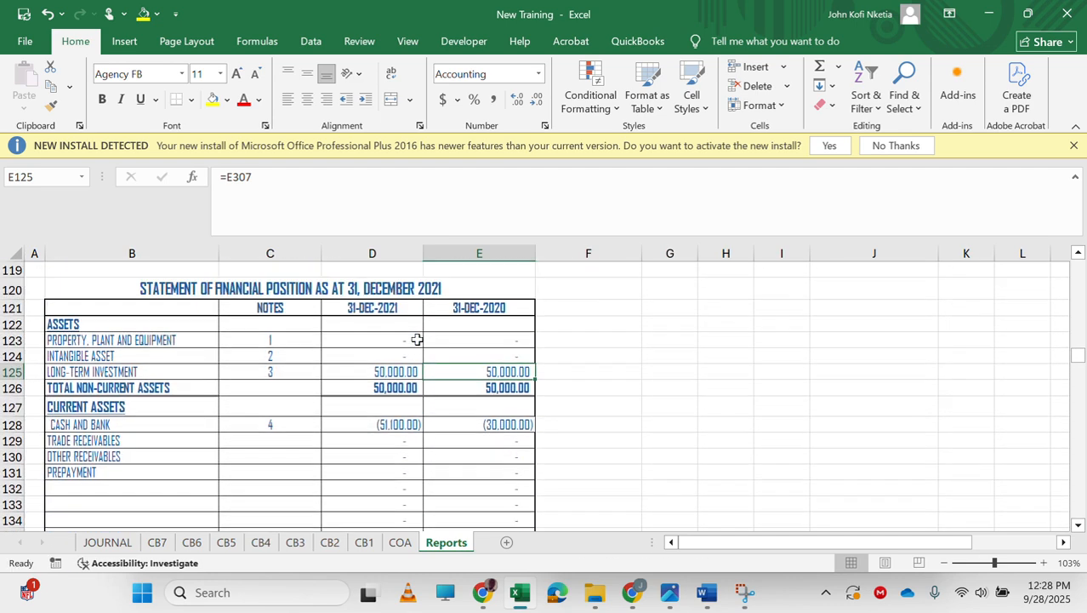
pyautogui.scroll(1, 414, 400)
pyautogui.scroll(-1, 411, 417)
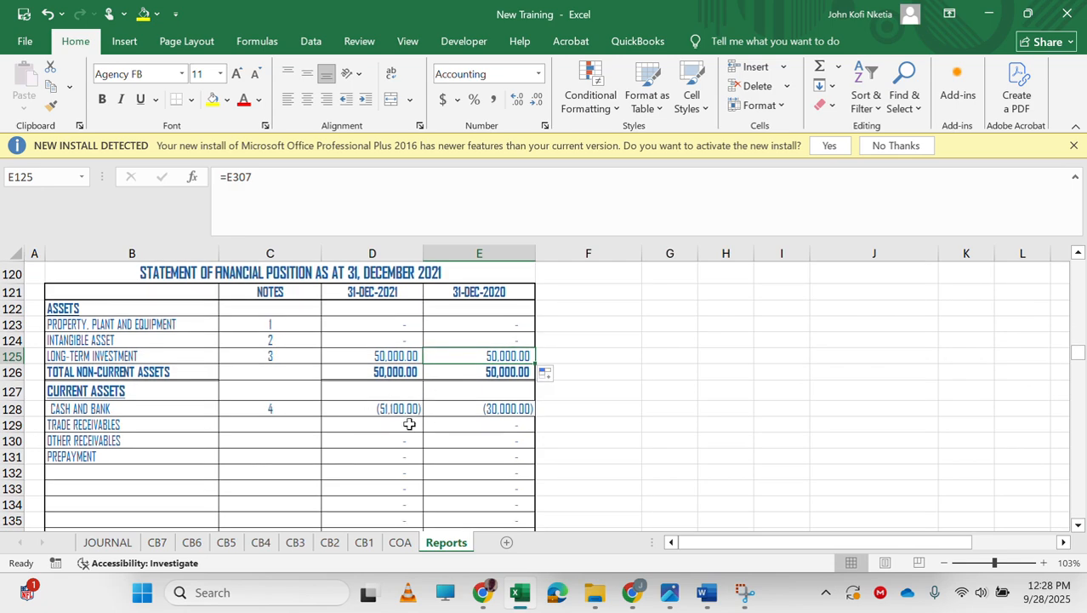
pyautogui.scroll(-15, 411, 421)
pyautogui.scroll(3, 409, 426)
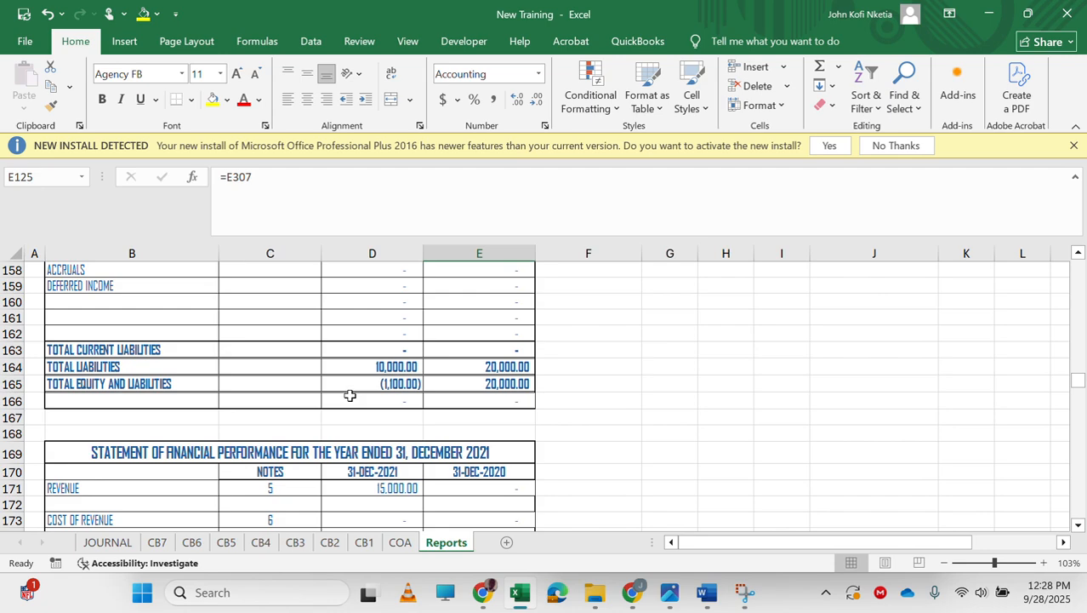
pyautogui.scroll(8, 314, 380)
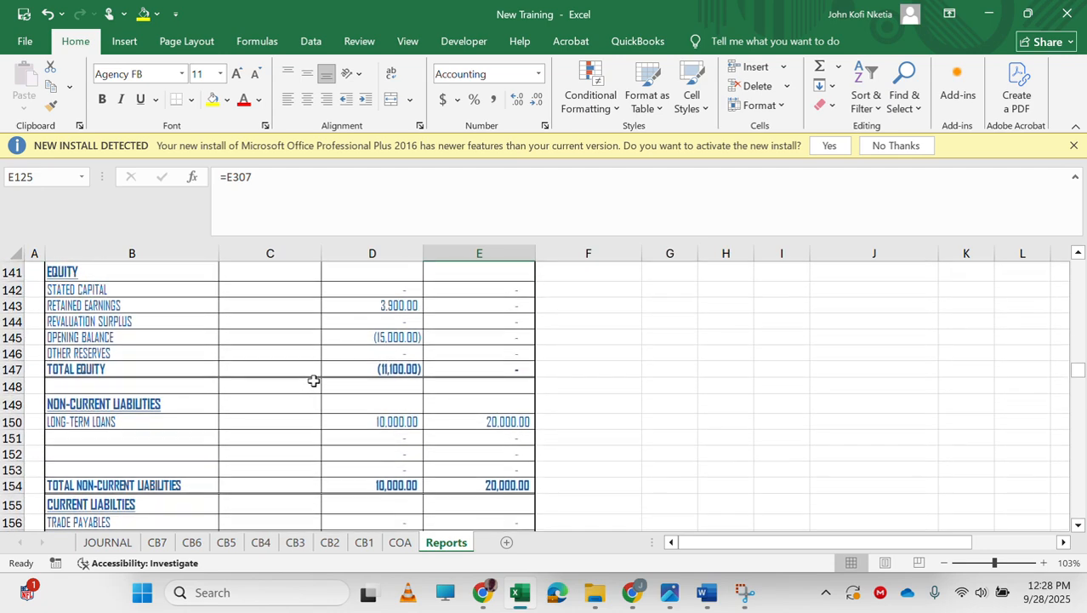
# Inspect the formulas behind the Investment in Shares amount in C34 and the Long-Term Investment amount in C33
pyautogui.scroll(20, 314, 380)
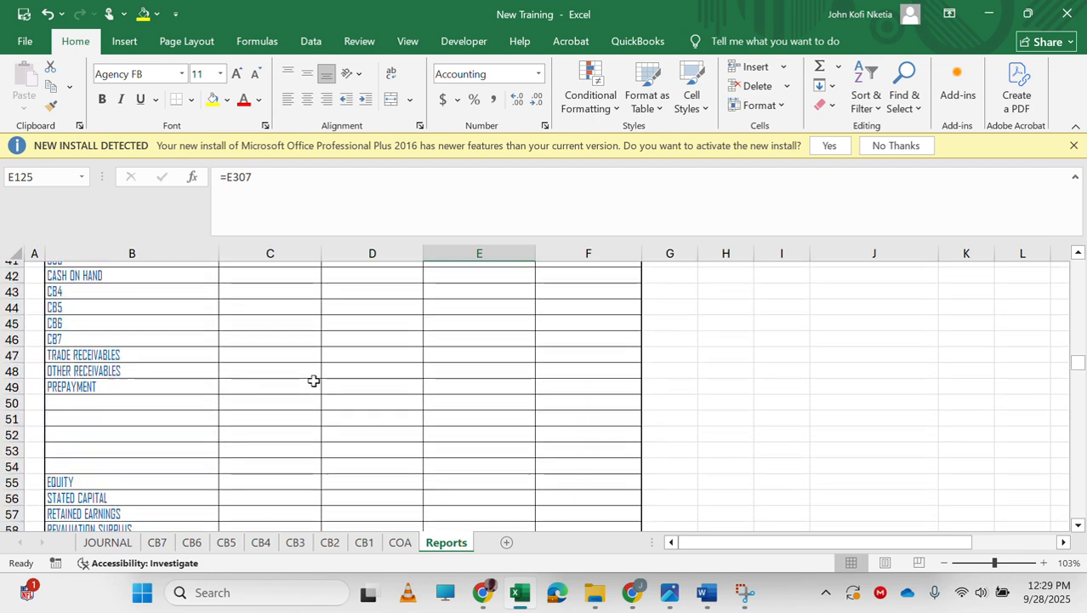
pyautogui.scroll(-5, 314, 380)
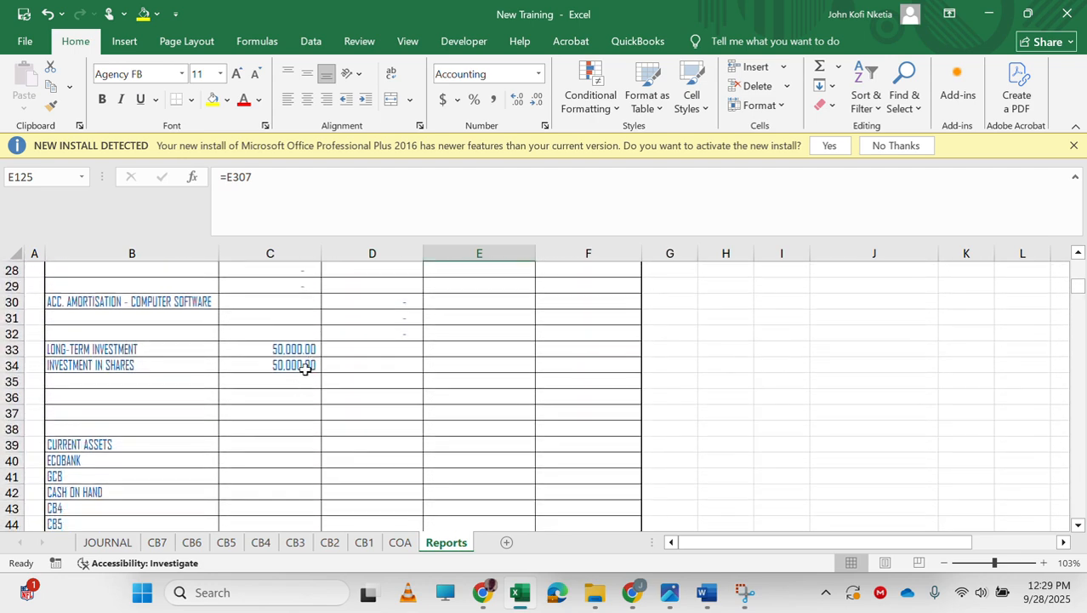
pyautogui.click(292, 364)
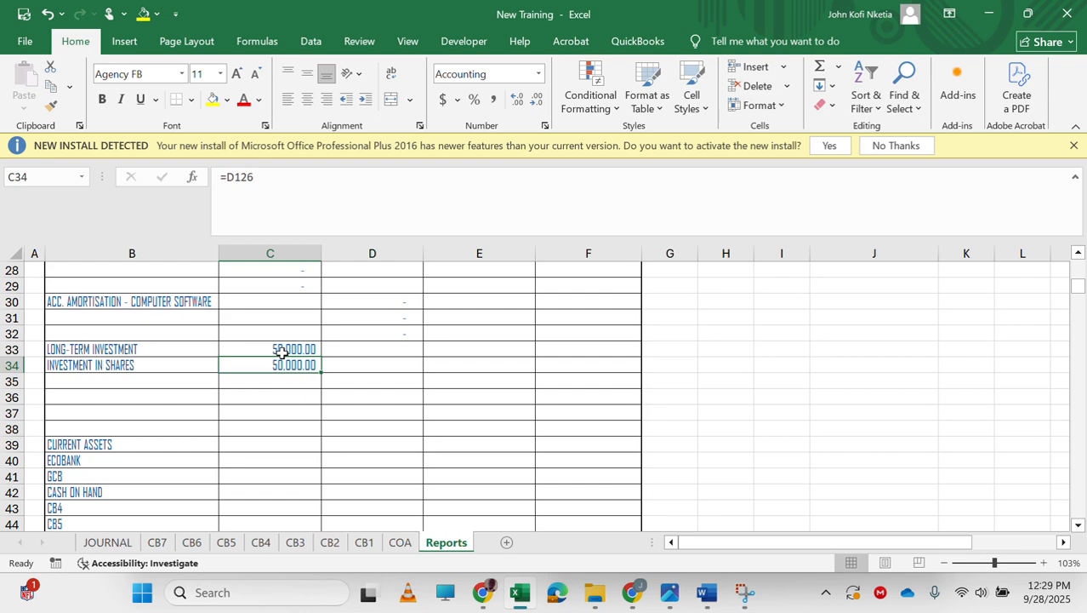
pyautogui.doubleClick(282, 351)
pyautogui.press('Escape')
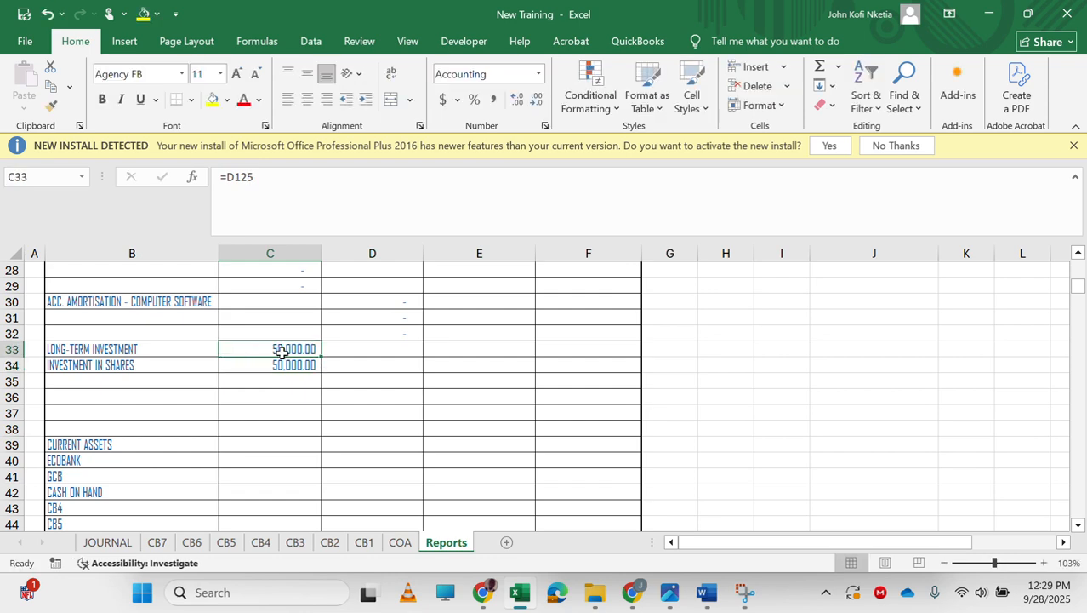
# Clear the formula beside the Long-Term Investment heading in C33 of the Trial Balance
pyautogui.doubleClick(282, 352)
pyautogui.press('BackSpace')
pyautogui.press('BackSpace')
pyautogui.press('BackSpace')
pyautogui.press('BackSpace')
pyautogui.press('BackSpace')
pyautogui.press('Return')
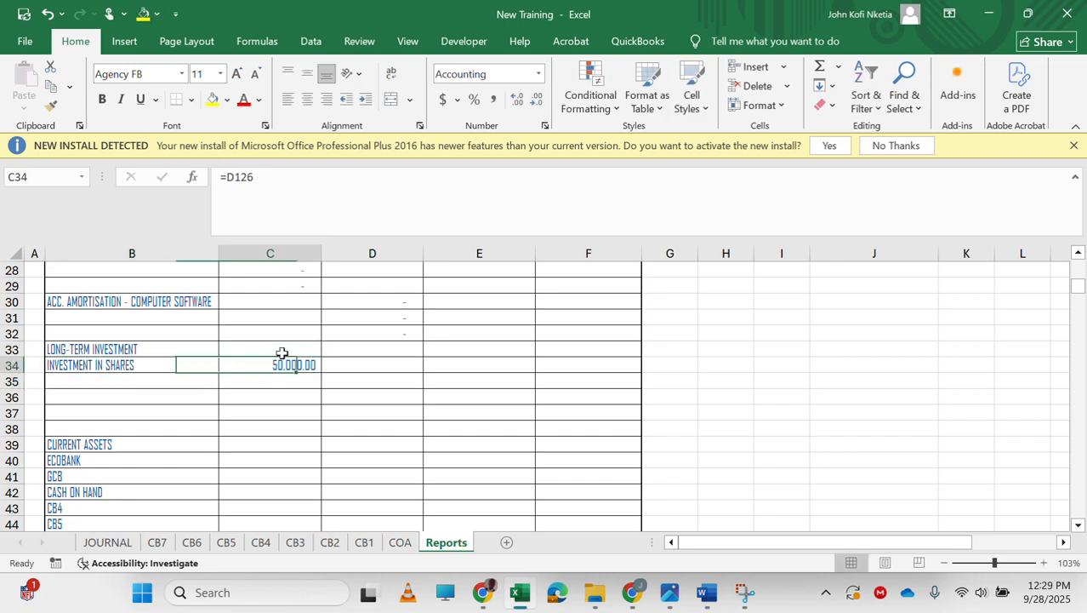
# Try to fill the Investment in Shares formula from C34 down to C38 and inspect the formula in C36
pyautogui.moveTo(324, 371); pyautogui.dragTo(313, 430)
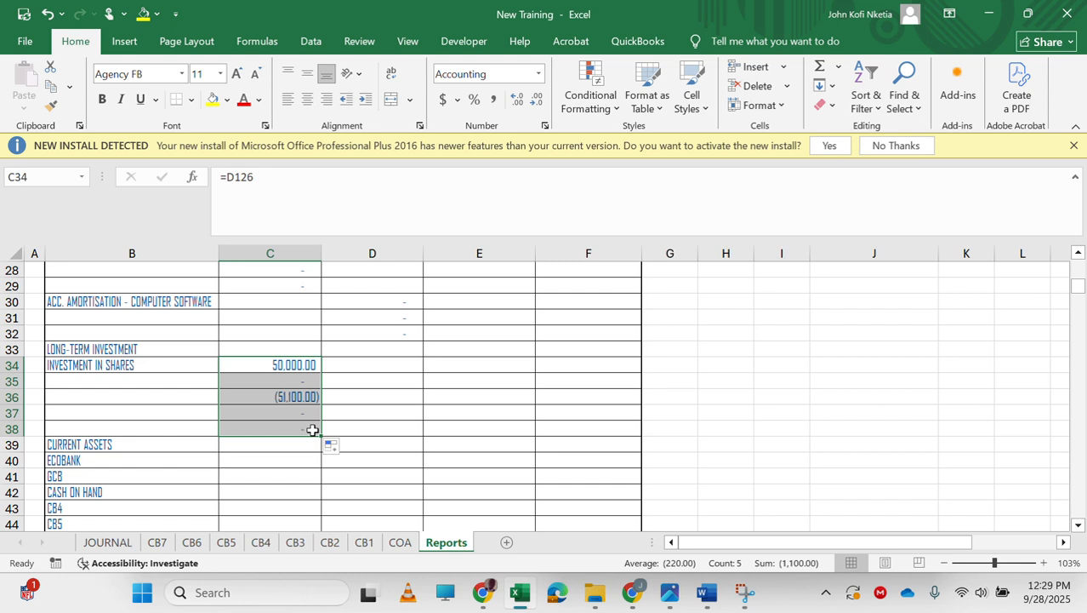
pyautogui.doubleClick(277, 397)
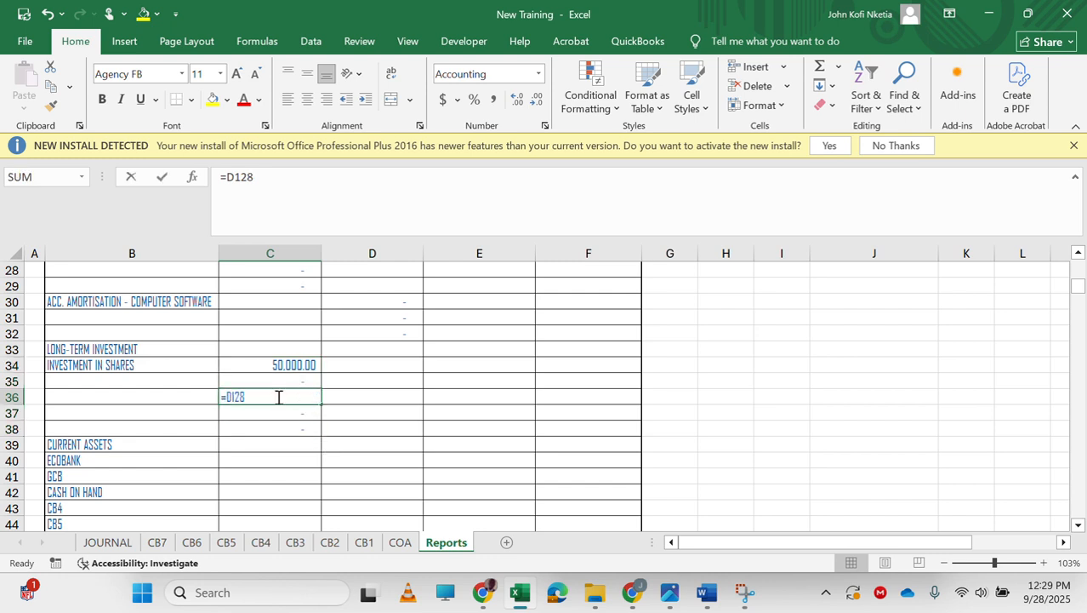
pyautogui.press('Escape')
# Link the Investment in Shares debit in C34 to the note amount in D301 and fill the formula down to C38
pyautogui.click(290, 366)
pyautogui.write('=')
pyautogui.scroll(-20, 383, 410)
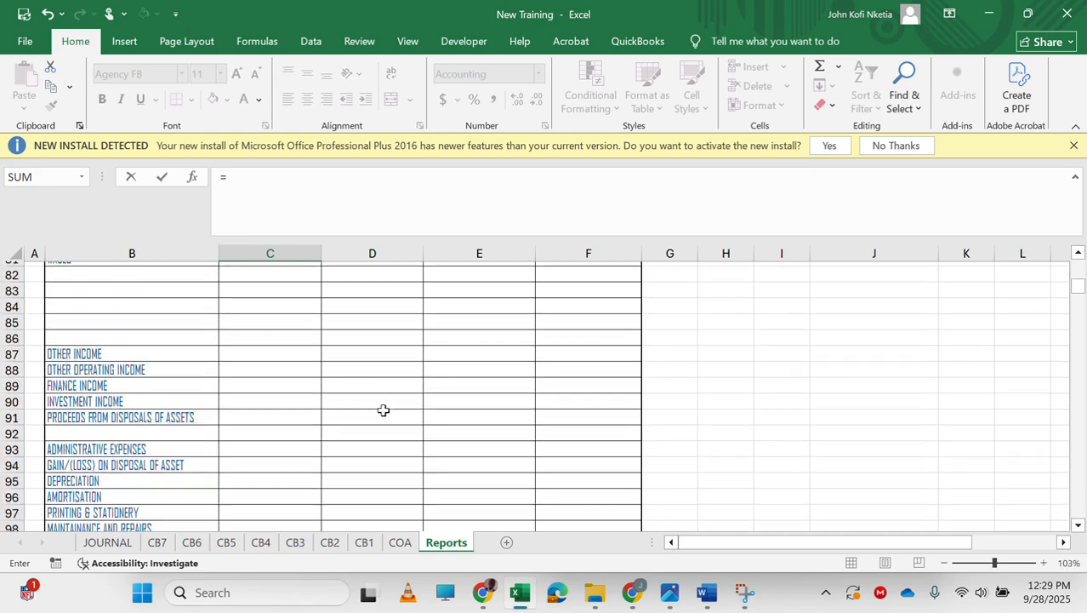
pyautogui.scroll(-20, 383, 410)
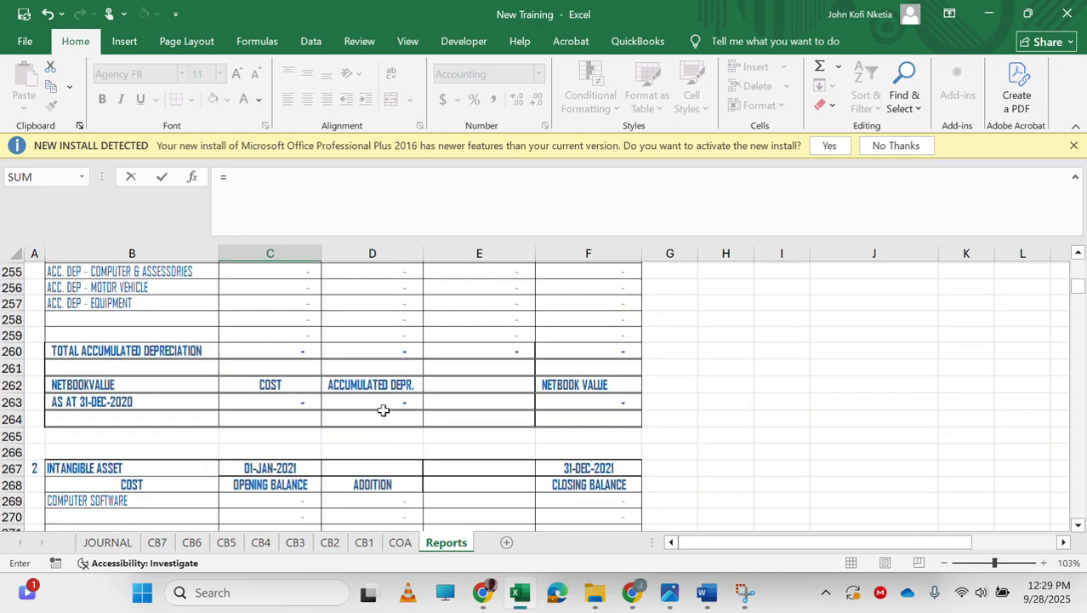
pyautogui.scroll(6, 383, 410)
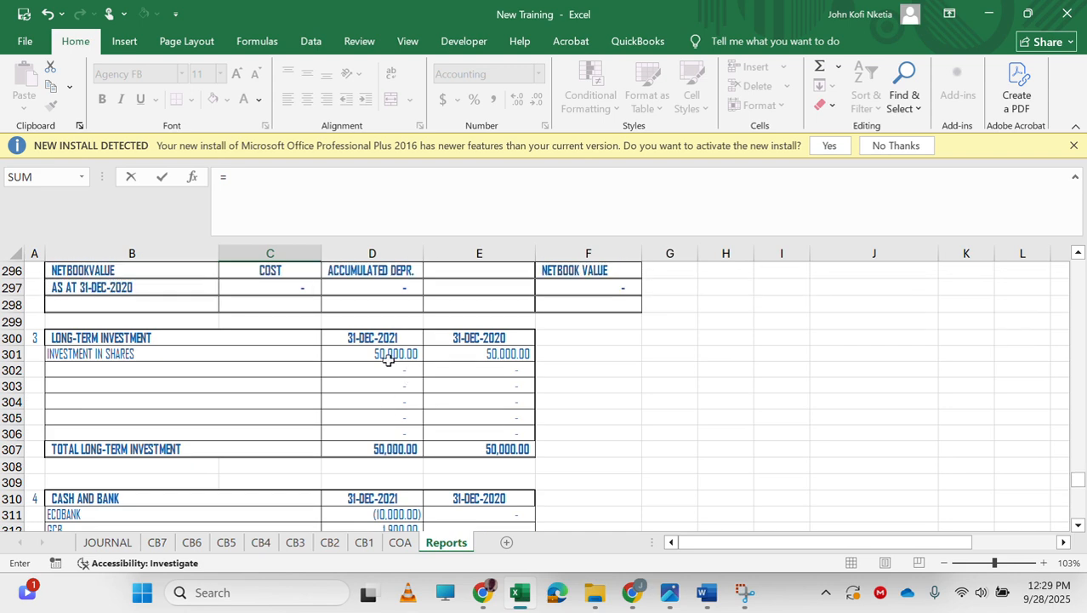
pyautogui.click(388, 359)
pyautogui.press('Return')
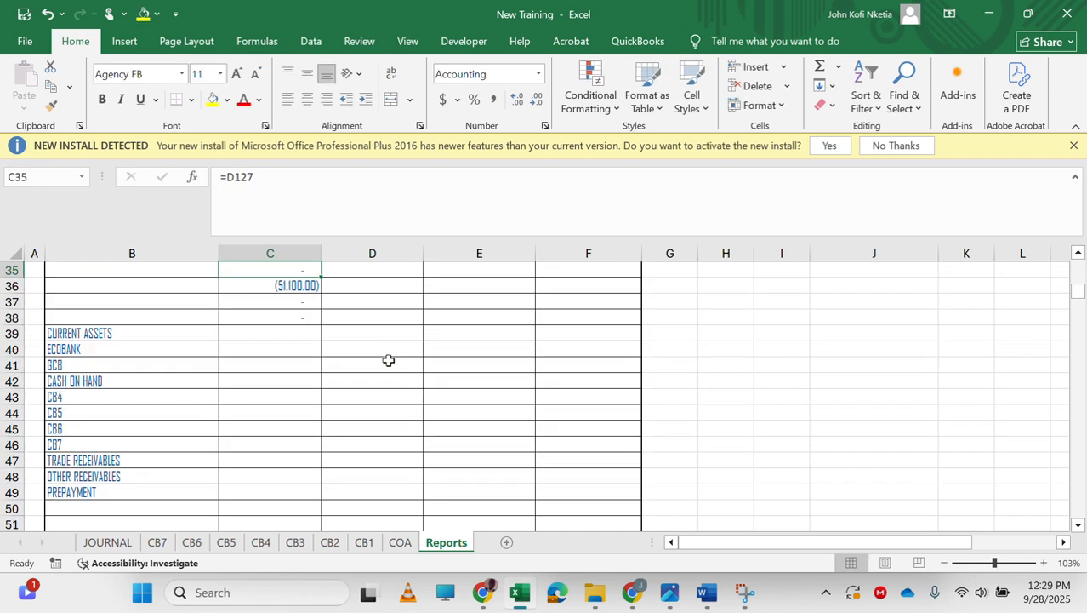
pyautogui.press('Up')
pyautogui.moveTo(321, 279); pyautogui.dragTo(315, 338)
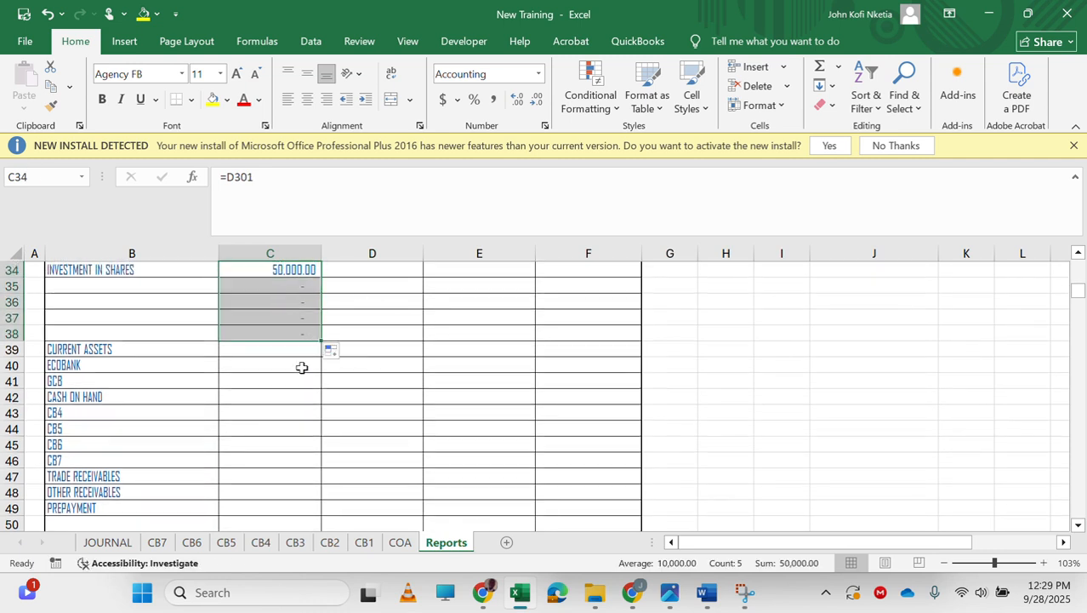
pyautogui.click(247, 329)
pyautogui.click(132, 303)
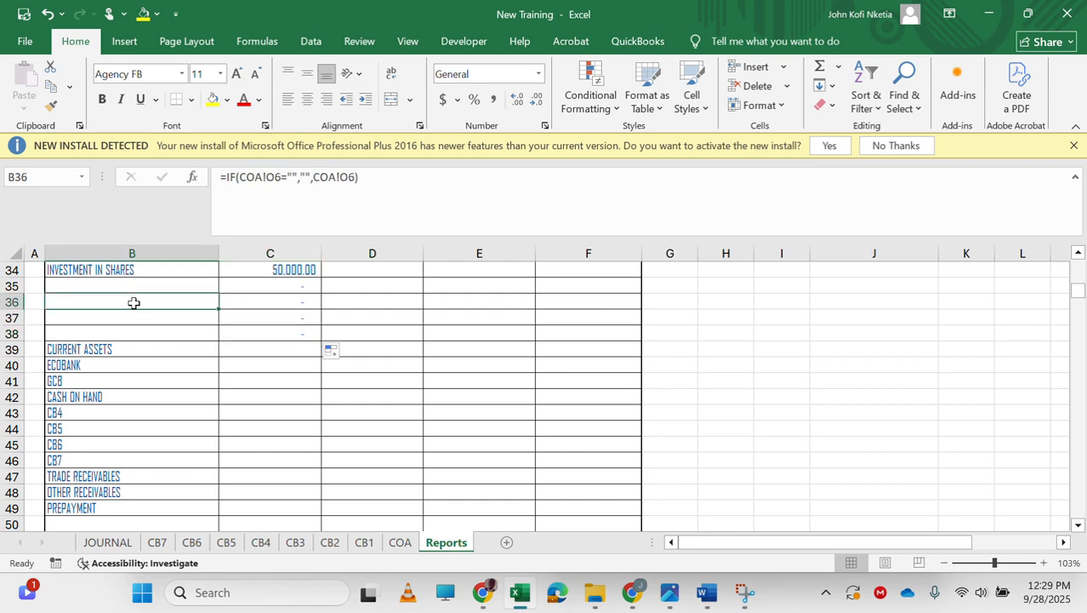
# Link the Ecobank debit in C40 to the Cash and Bank note amount in D311 and fill the formula down to CB7 in C46
pyautogui.scroll(-1, 263, 318)
pyautogui.scroll(2, 264, 316)
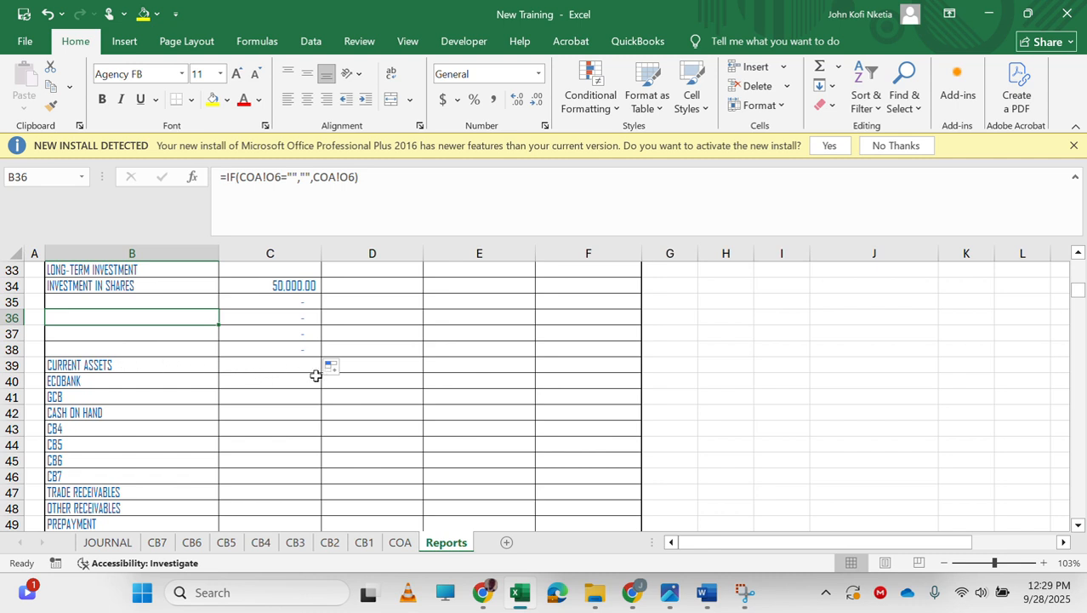
pyautogui.click(271, 380)
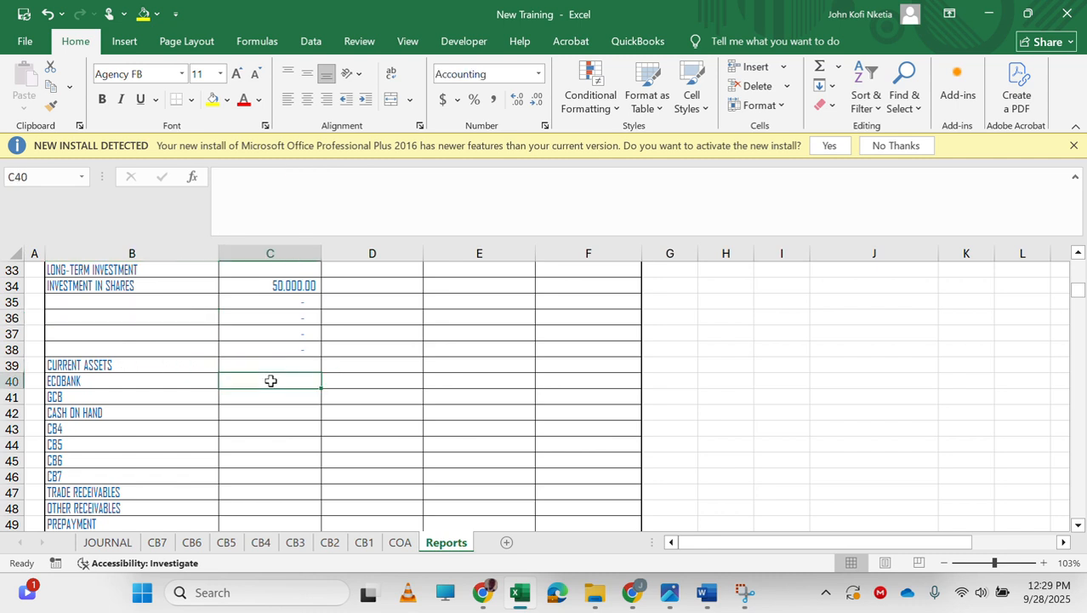
pyautogui.write('=')
pyautogui.scroll(-20, 270, 445)
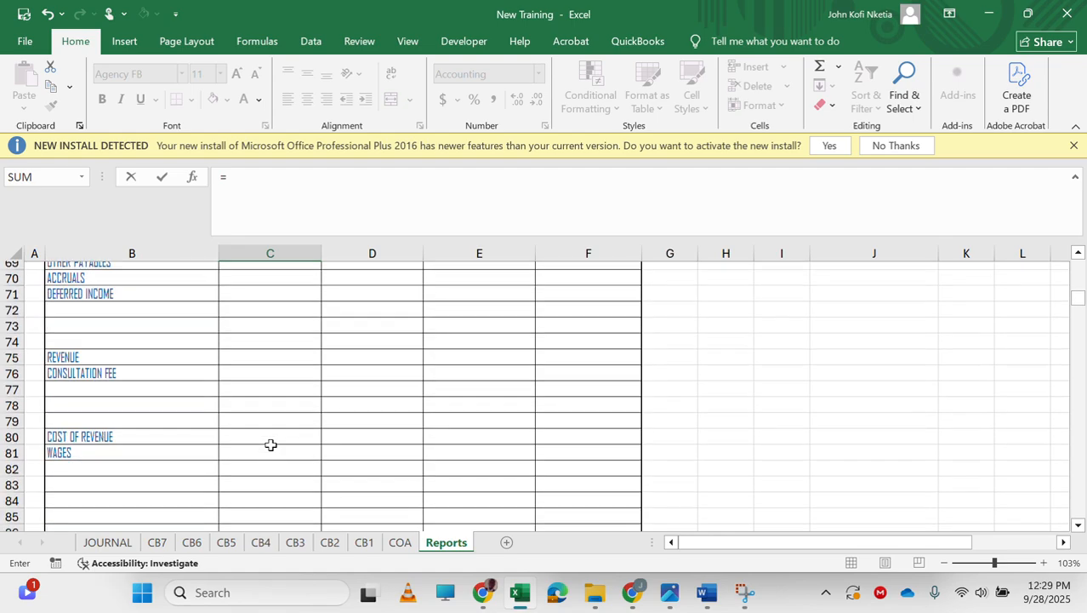
pyautogui.scroll(-20, 271, 445)
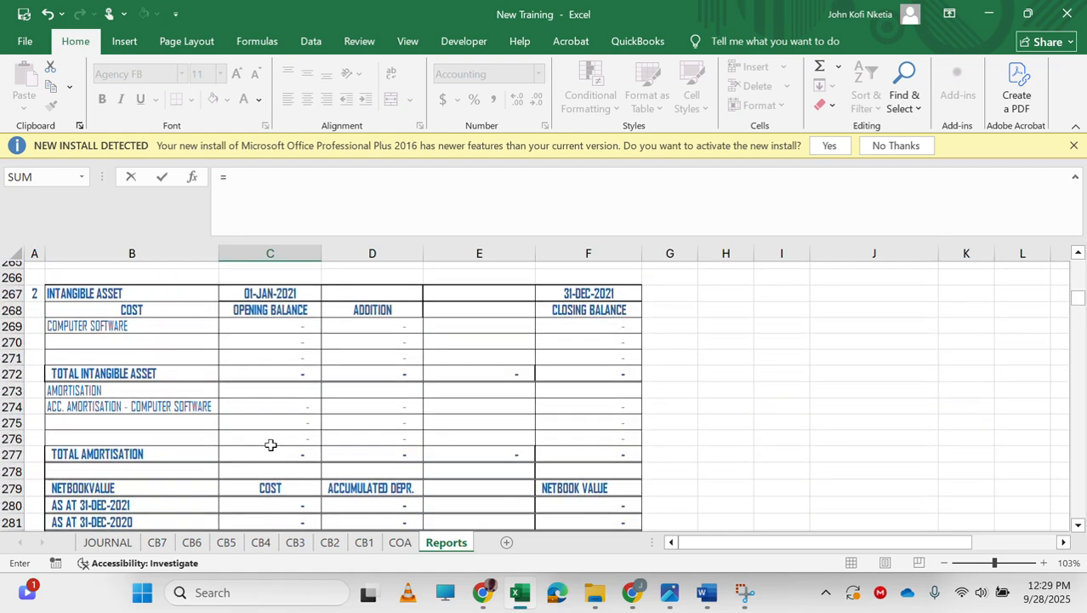
pyautogui.scroll(-6, 270, 445)
pyautogui.scroll(5, 271, 444)
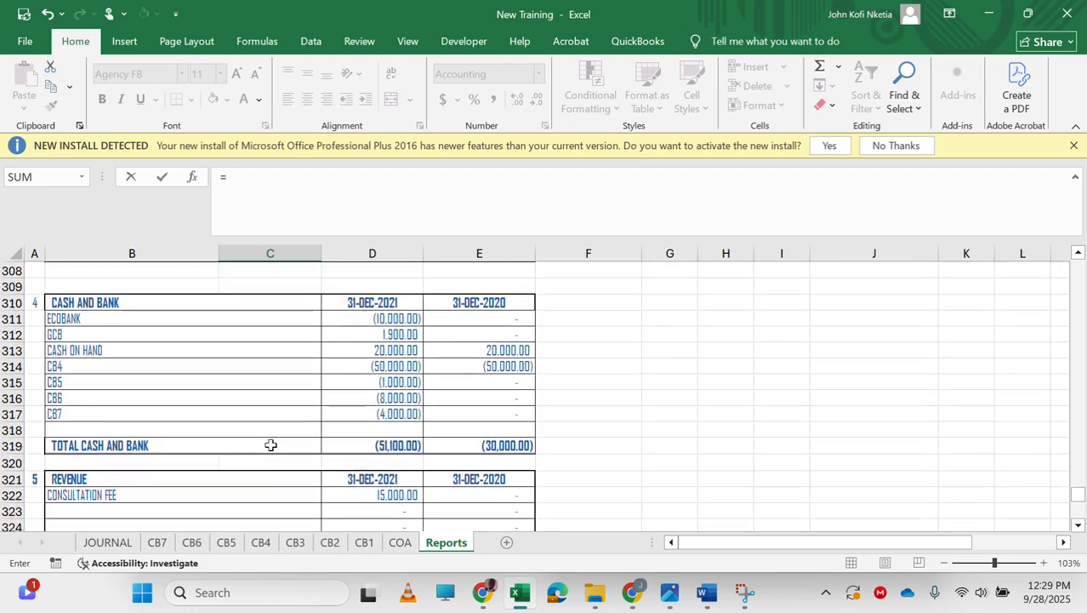
pyautogui.click(389, 410)
pyautogui.press('Return')
pyautogui.press('Up')
pyautogui.moveTo(321, 279); pyautogui.dragTo(321, 369)
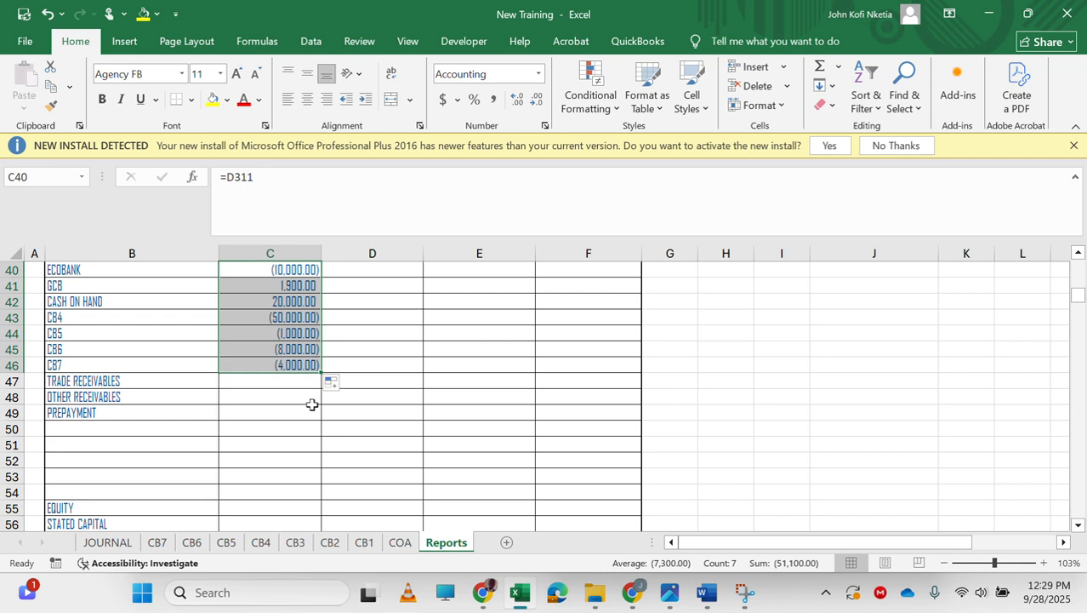
# Link the Trade Receivables debit in C47 to D129 in the Statement of Financial Position and fill the formula down to C54
pyautogui.click(285, 381)
pyautogui.write('=')
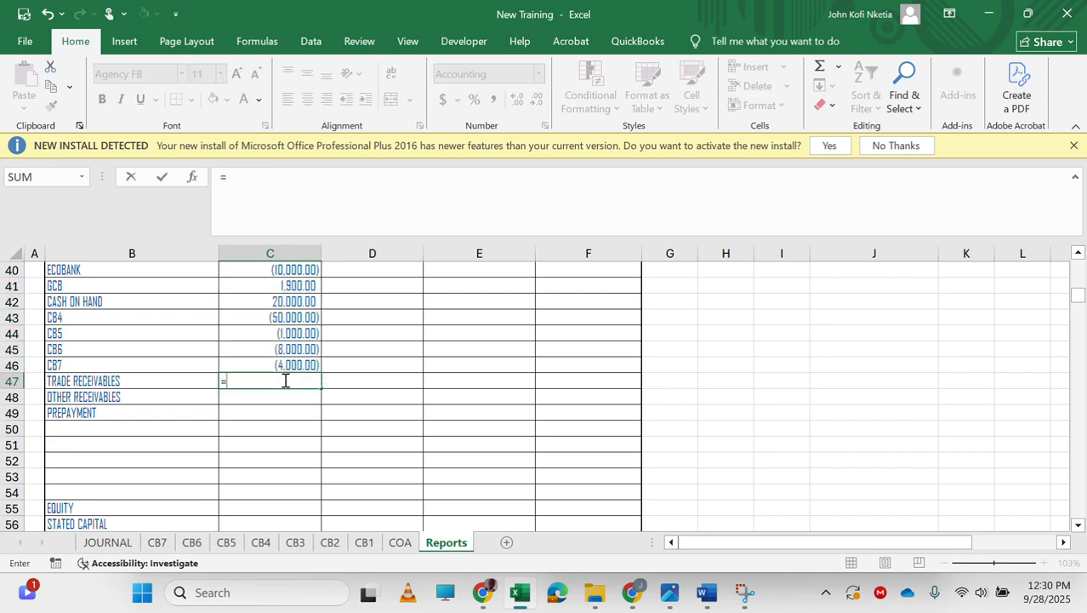
pyautogui.scroll(-10, 338, 439)
pyautogui.scroll(1, 338, 439)
pyautogui.scroll(-6, 339, 439)
pyautogui.scroll(-14, 338, 439)
pyautogui.scroll(1, 338, 439)
pyautogui.scroll(1, 338, 439)
pyautogui.click(388, 374)
pyautogui.press('Return')
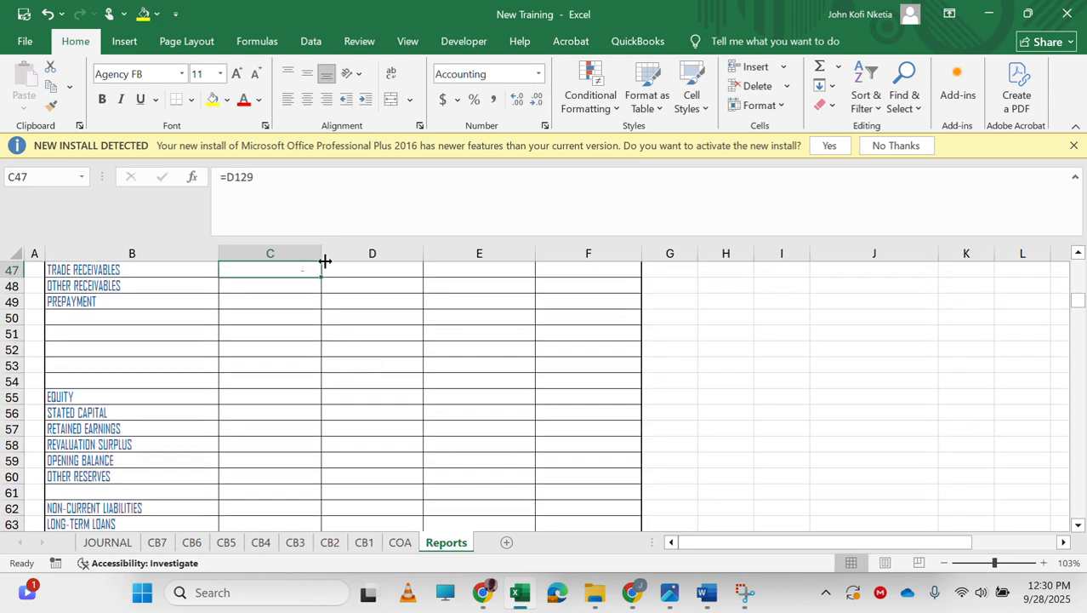
pyautogui.moveTo(323, 277); pyautogui.dragTo(312, 385)
pyautogui.scroll(5, 430, 329)
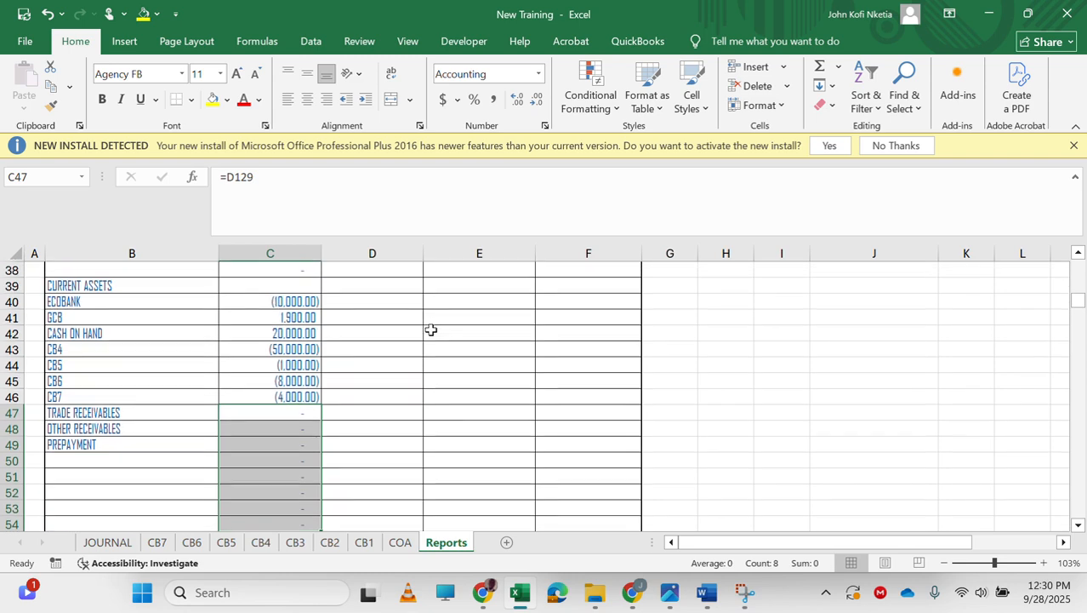
pyautogui.scroll(7, 430, 330)
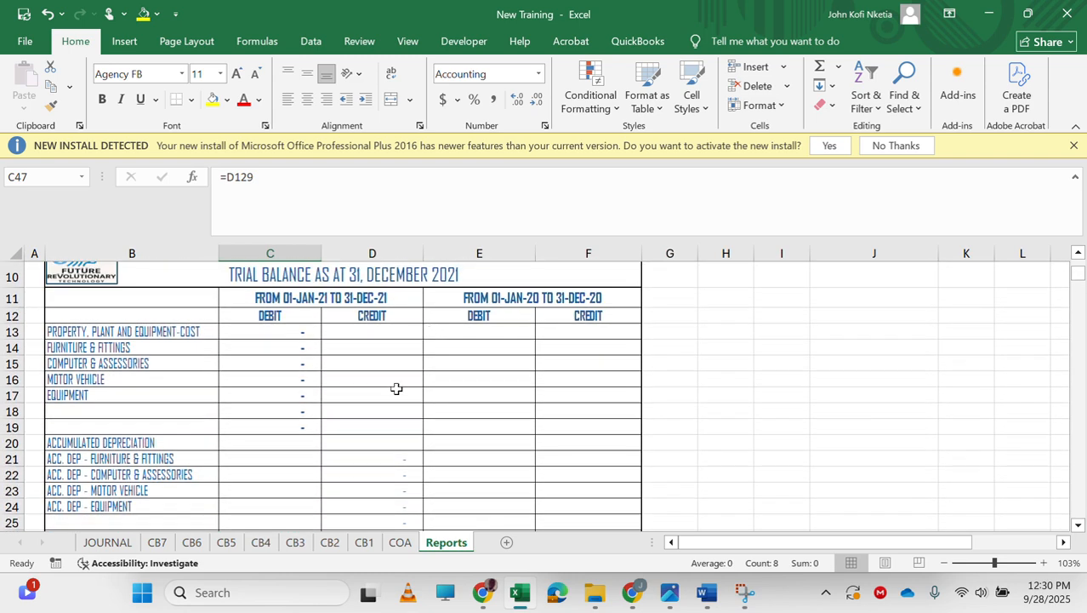
pyautogui.scroll(-15, 397, 389)
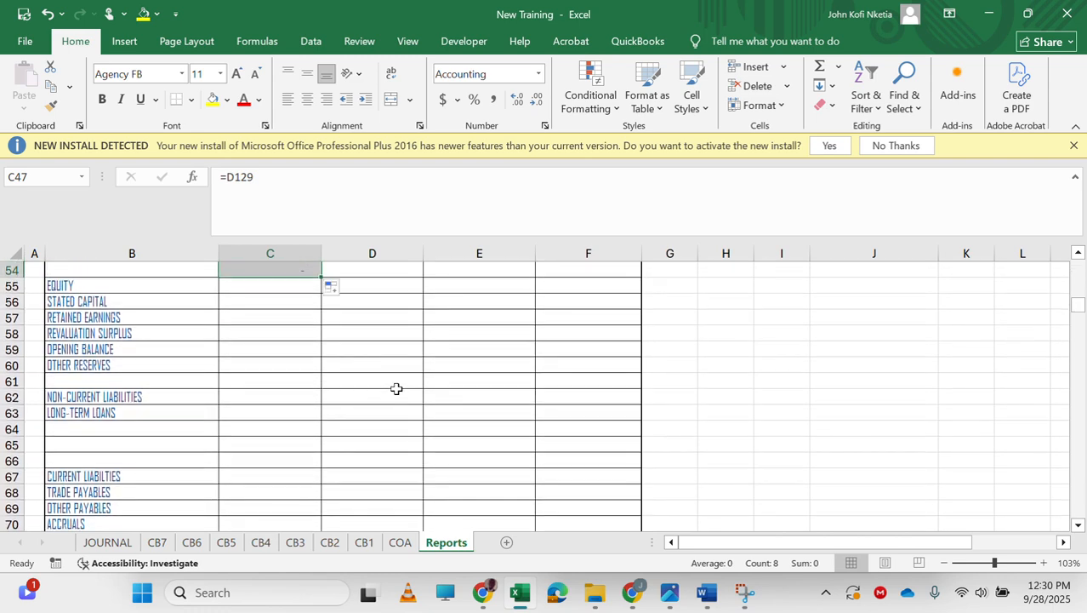
pyautogui.scroll(1, 397, 389)
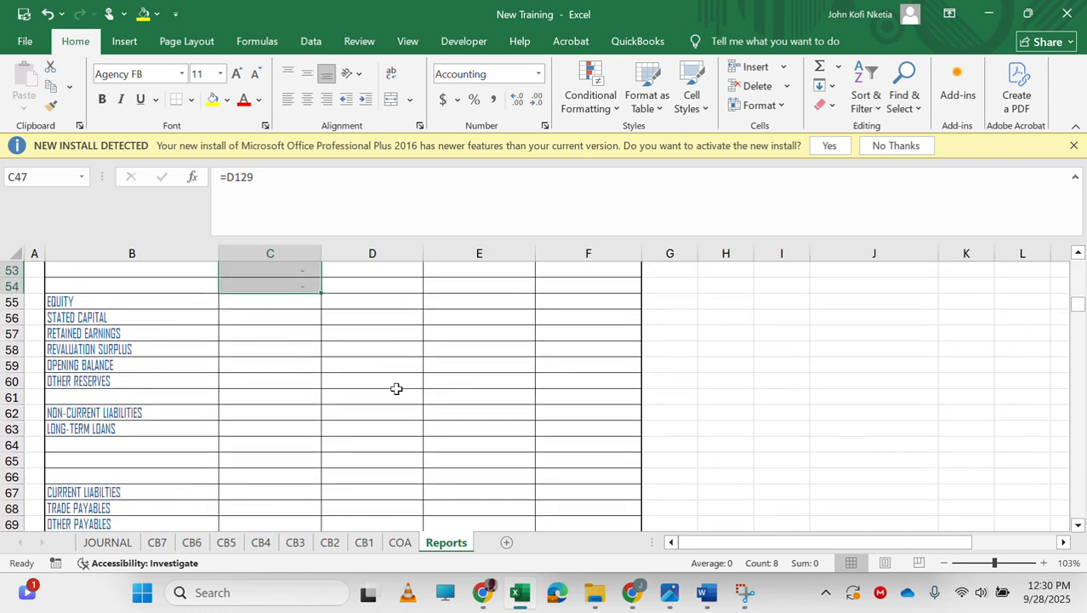
pyautogui.click(376, 320)
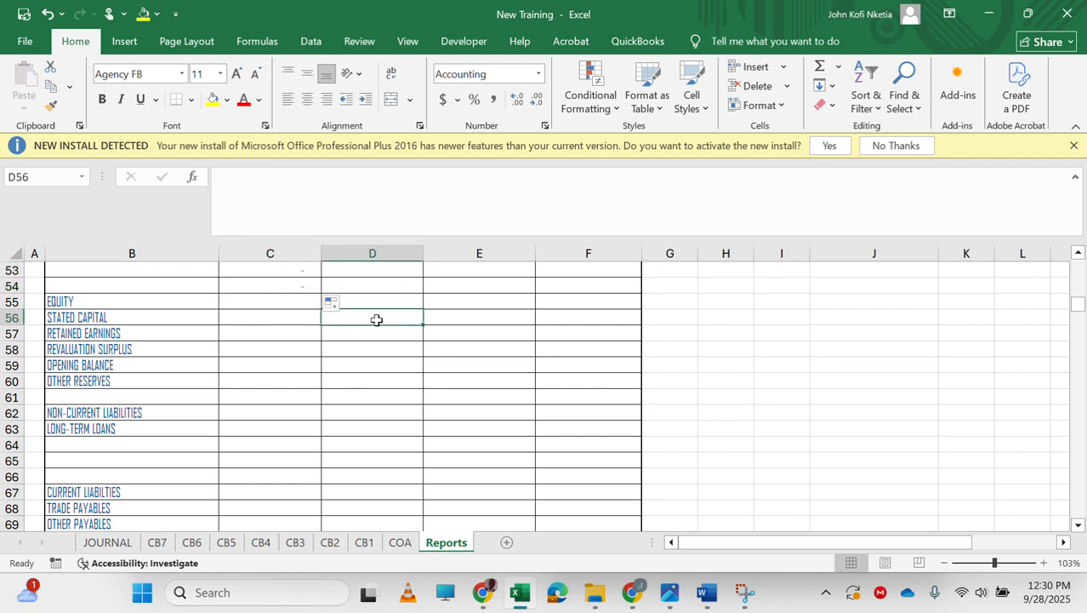
pyautogui.write('=')
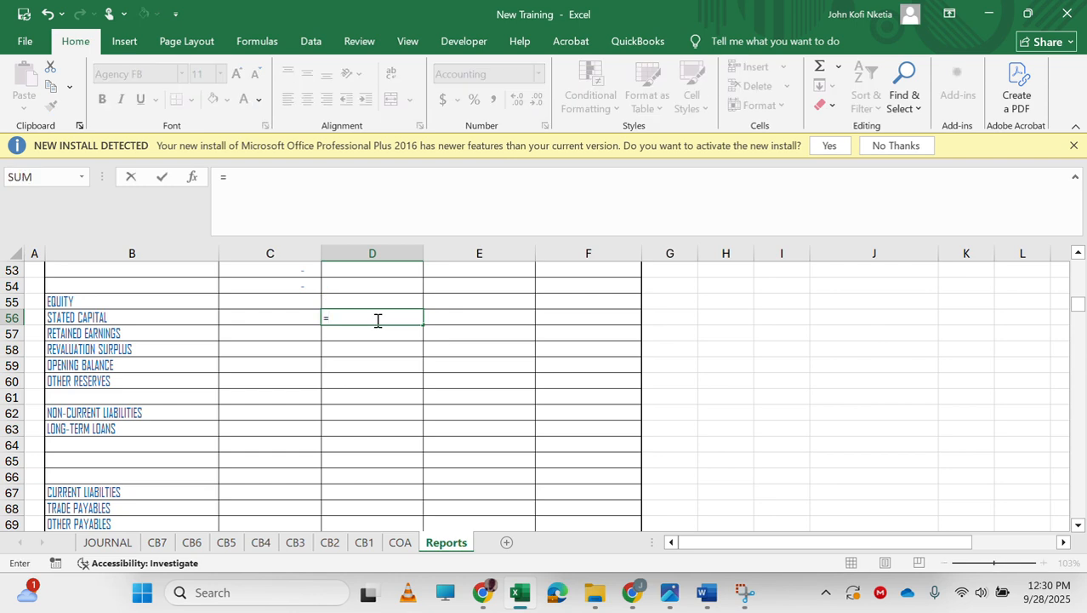
pyautogui.press('Escape')
# Review the Trial Balance asset section and check the linked Long-Term Investment formulas between C34 and C38
pyautogui.scroll(7, 327, 305)
pyautogui.scroll(2, 326, 305)
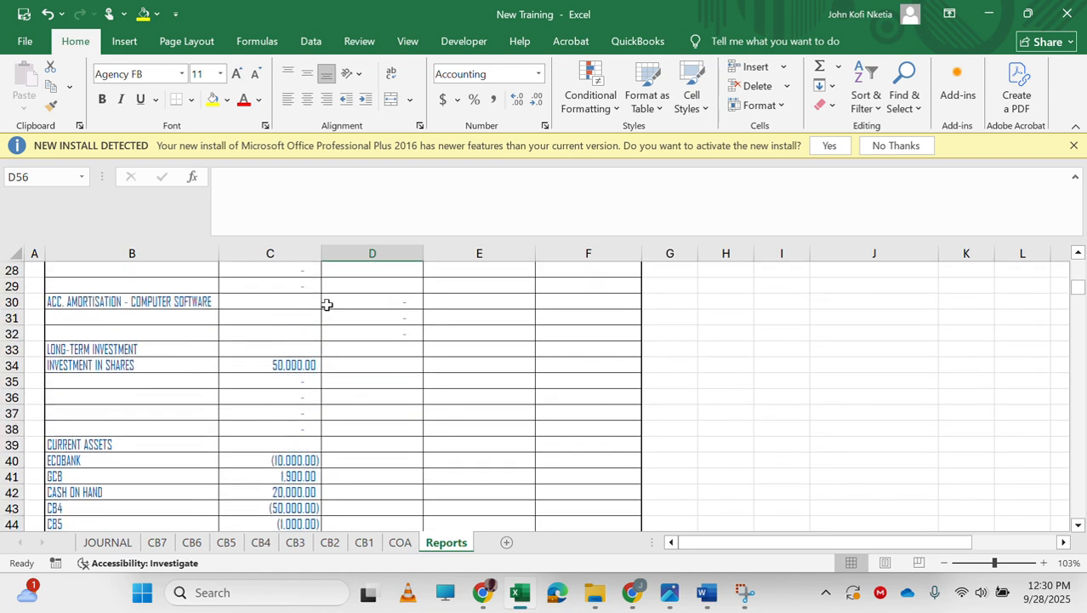
pyautogui.click(308, 365)
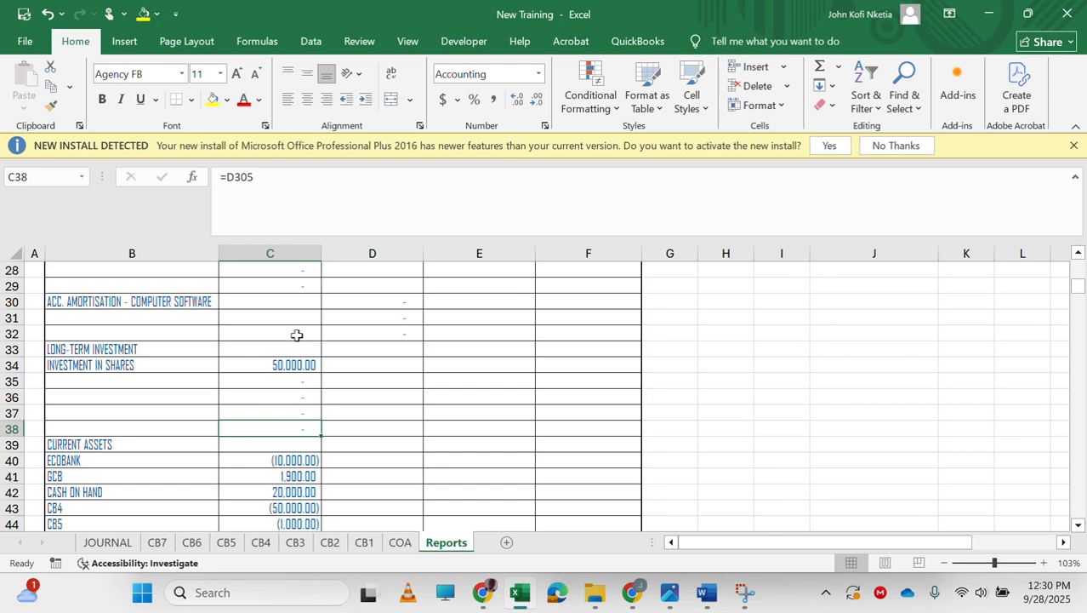
pyautogui.click(279, 374)
pyautogui.scroll(7, 289, 411)
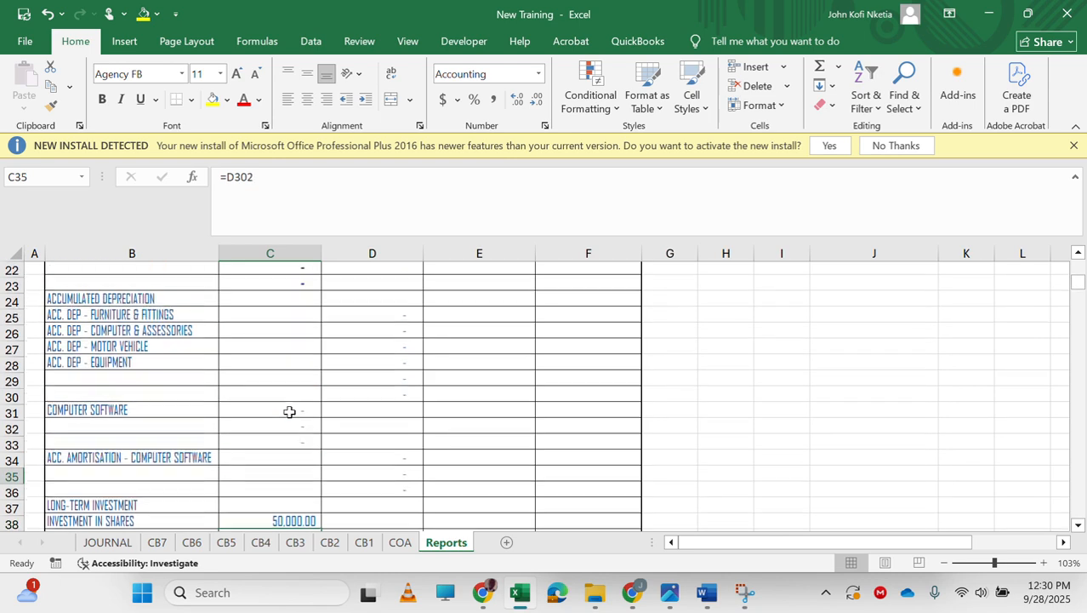
pyautogui.scroll(-8, 289, 412)
pyautogui.scroll(3, 289, 412)
pyautogui.scroll(-9, 289, 411)
pyautogui.scroll(5, 289, 412)
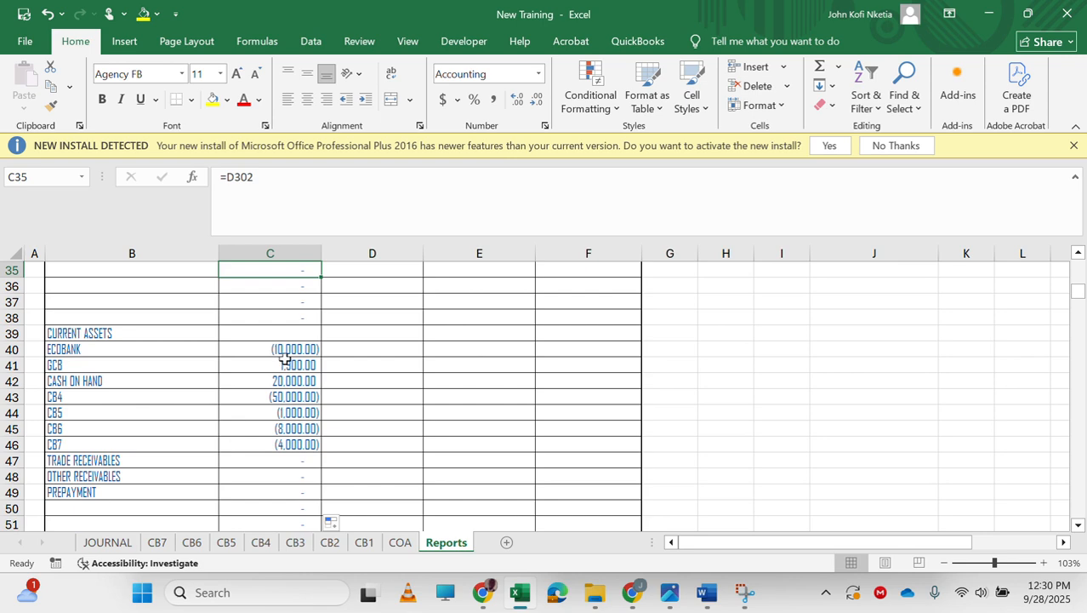
# Change the Ecobank debit formula in C40 to =IF(D311<0,0,D311) so that negative balances return zero
pyautogui.click(273, 349)
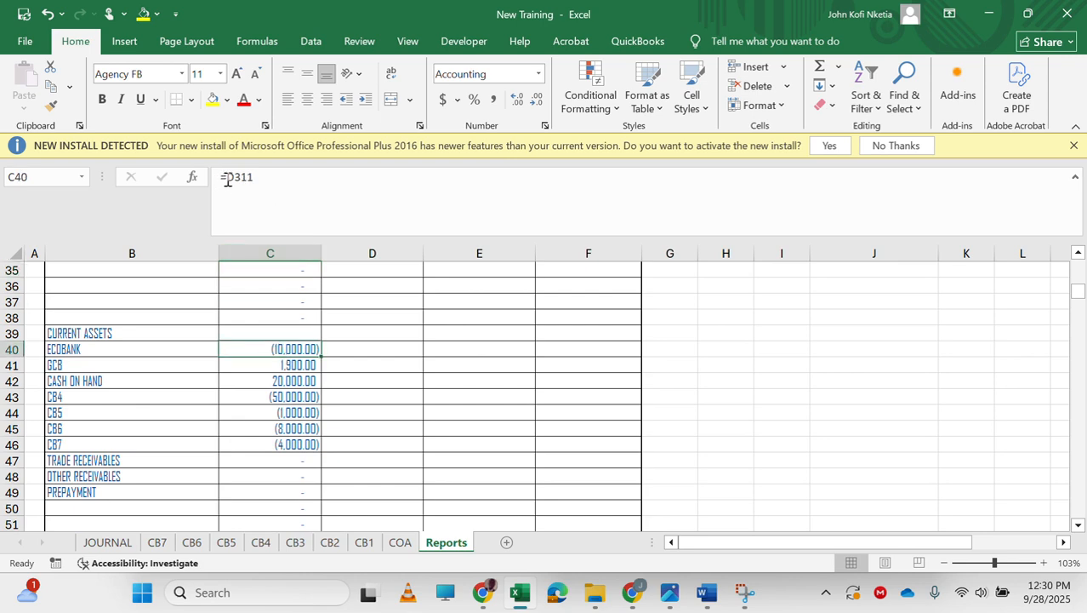
pyautogui.moveTo(226, 177); pyautogui.dragTo(294, 175)
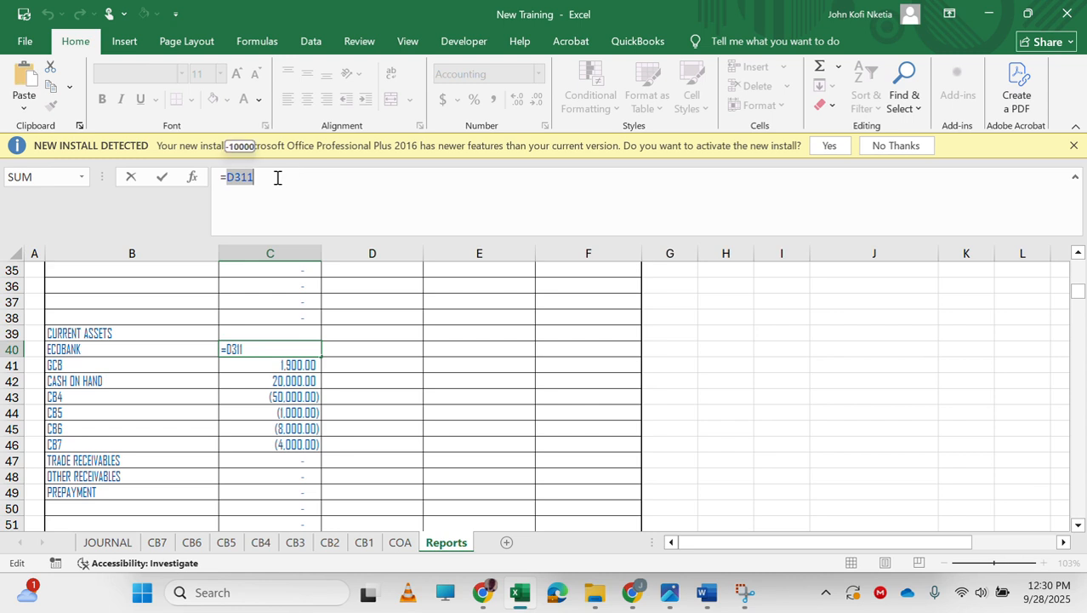
pyautogui.hotkey('ctrl', 'x')
pyautogui.write('IF(')
pyautogui.hotkey('ctrl', 'v')
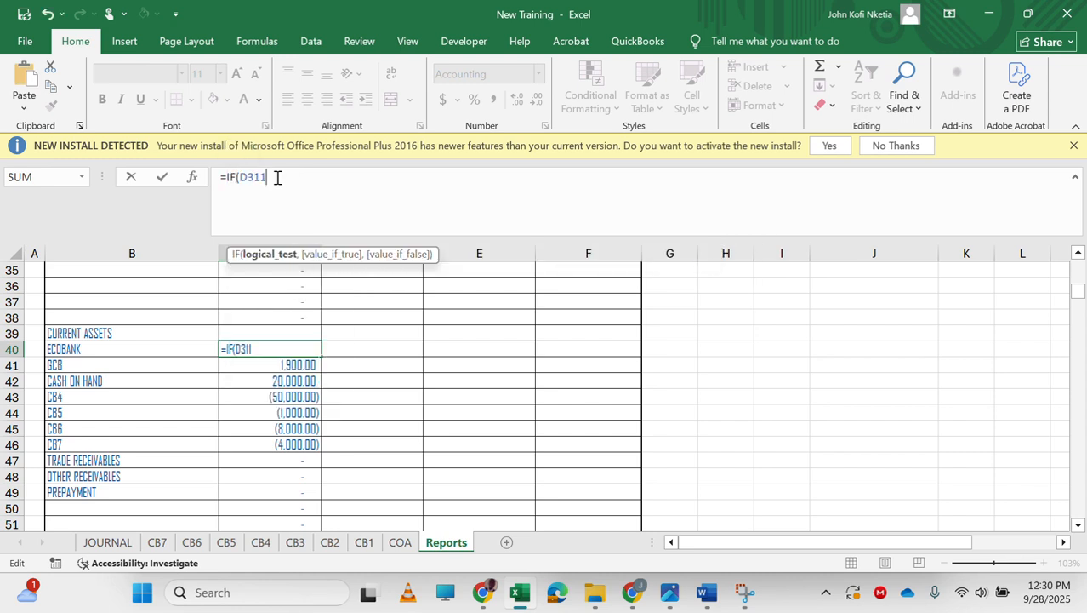
pyautogui.write('<0,0,D311')
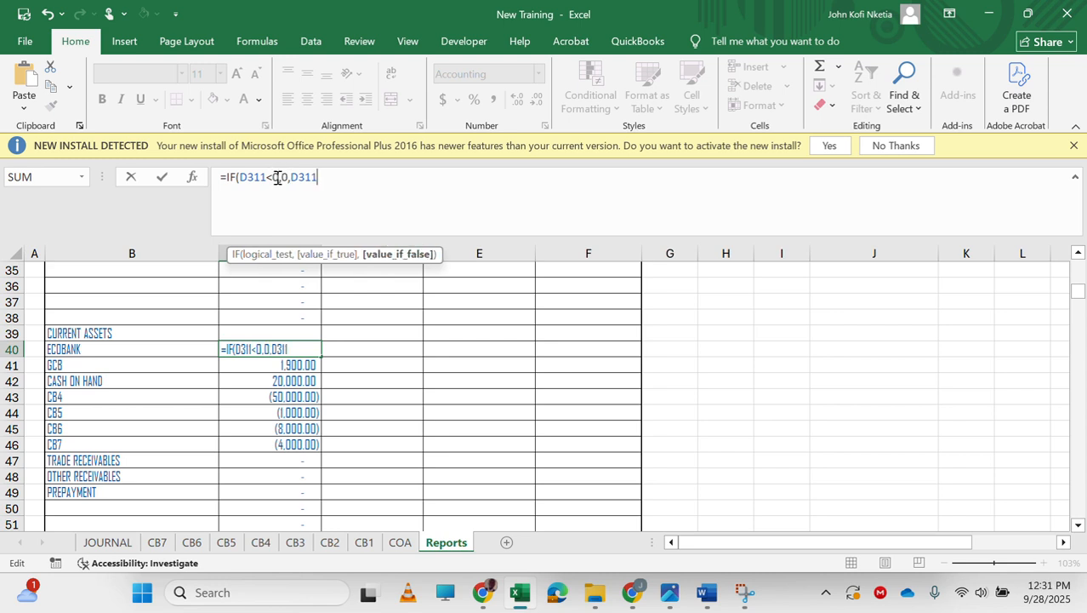
pyautogui.press('Return')
pyautogui.press('Up')
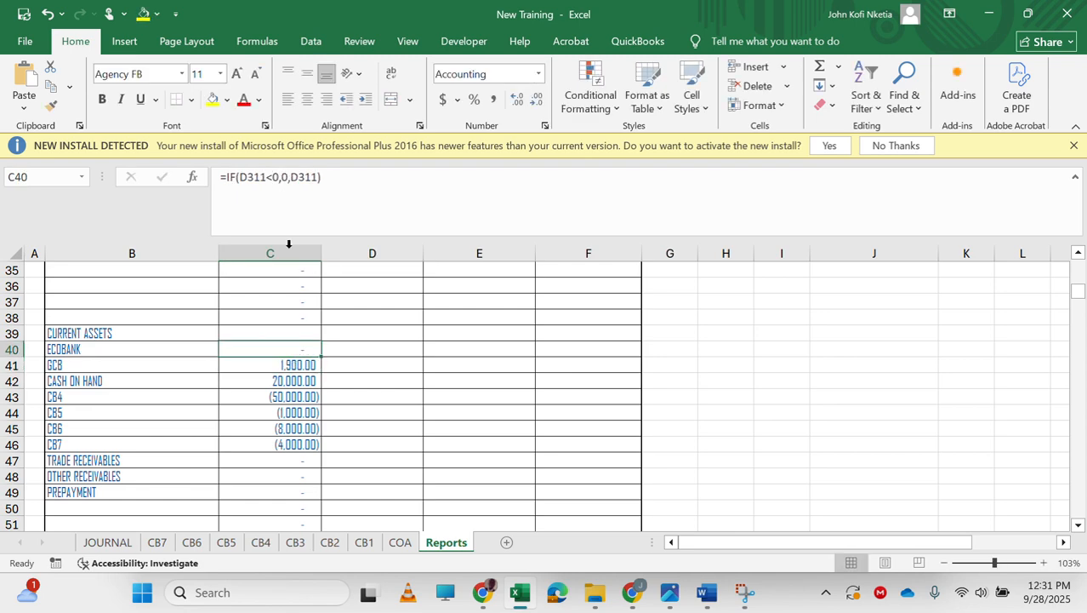
# Fill the Ecobank IF formula from C40 down to CB7 in C46
pyautogui.moveTo(322, 357); pyautogui.dragTo(321, 451)
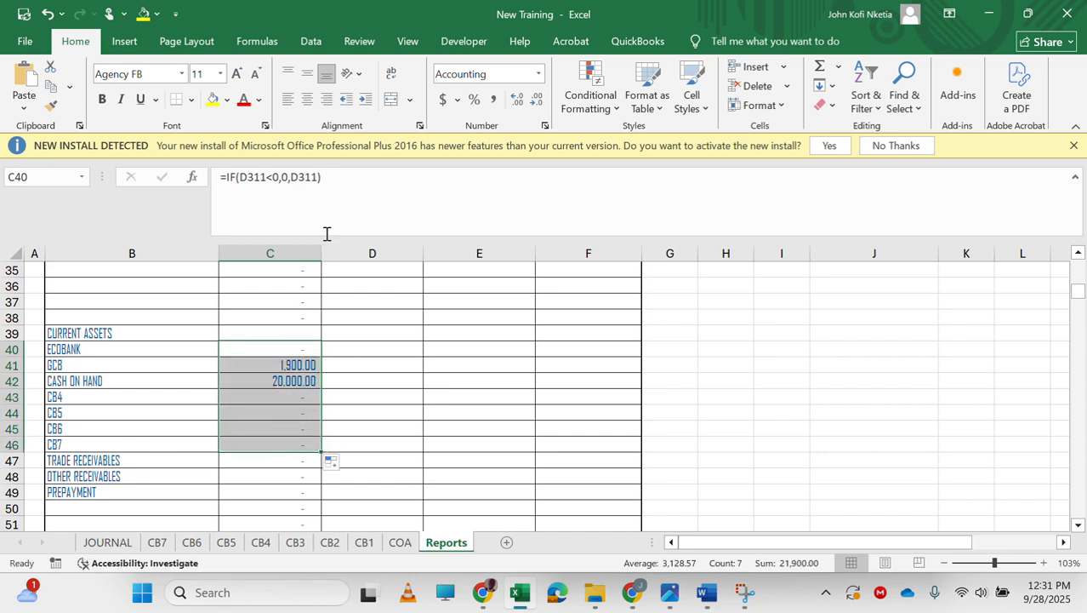
pyautogui.click(354, 169)
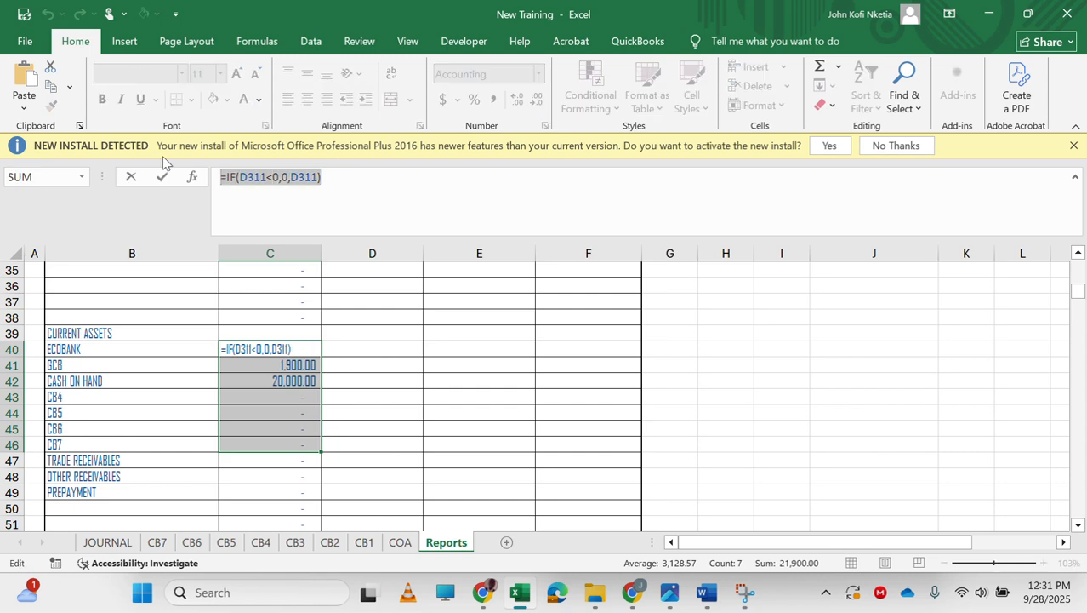
pyautogui.press('Return')
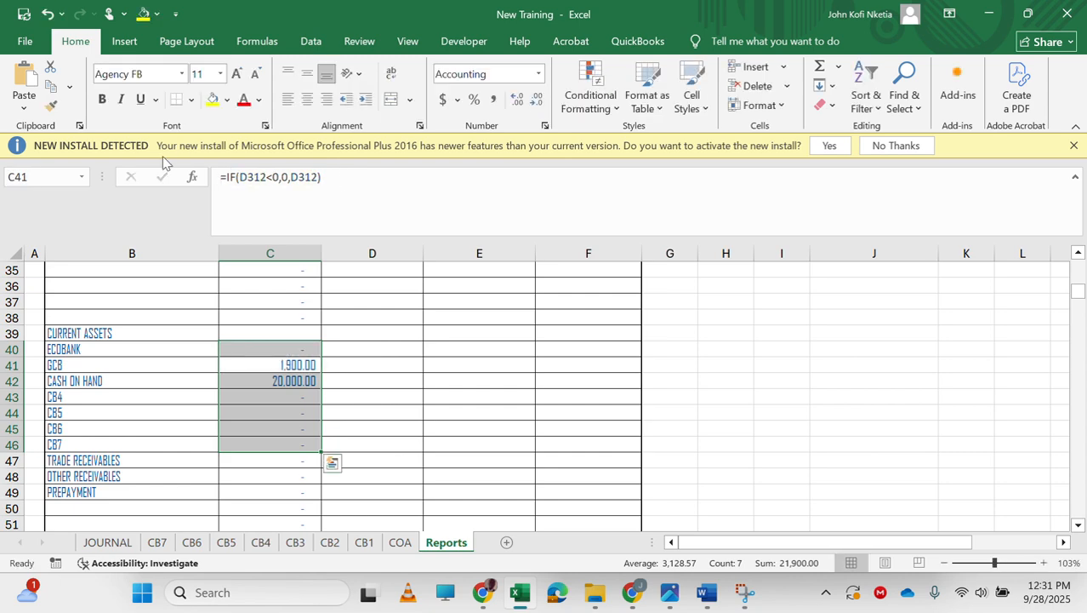
pyautogui.click(361, 350)
pyautogui.click(267, 208)
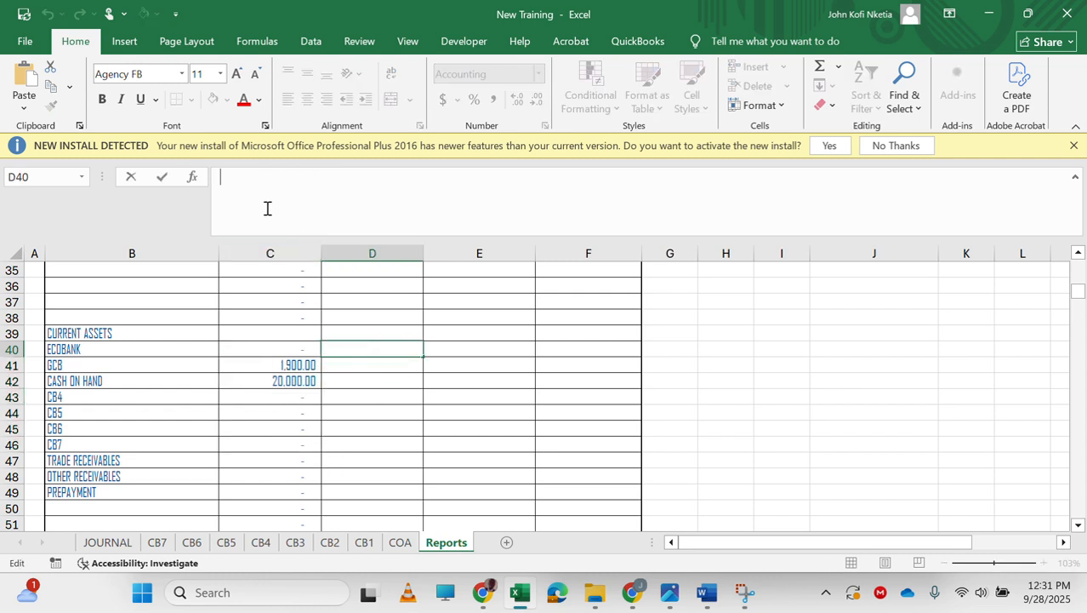
pyautogui.hotkey('ctrl', 'v')
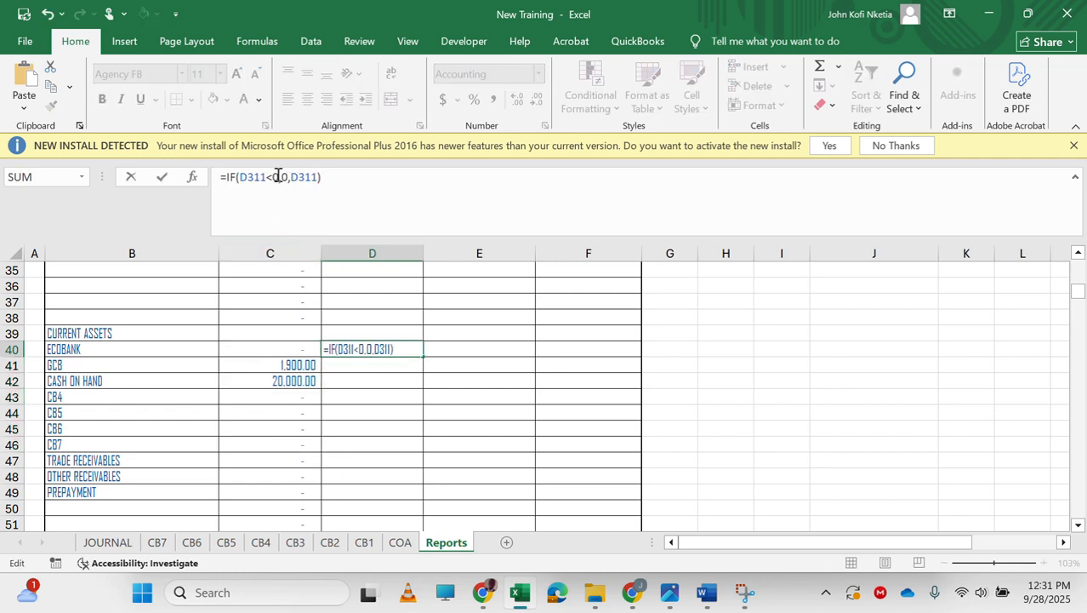
pyautogui.click(275, 176)
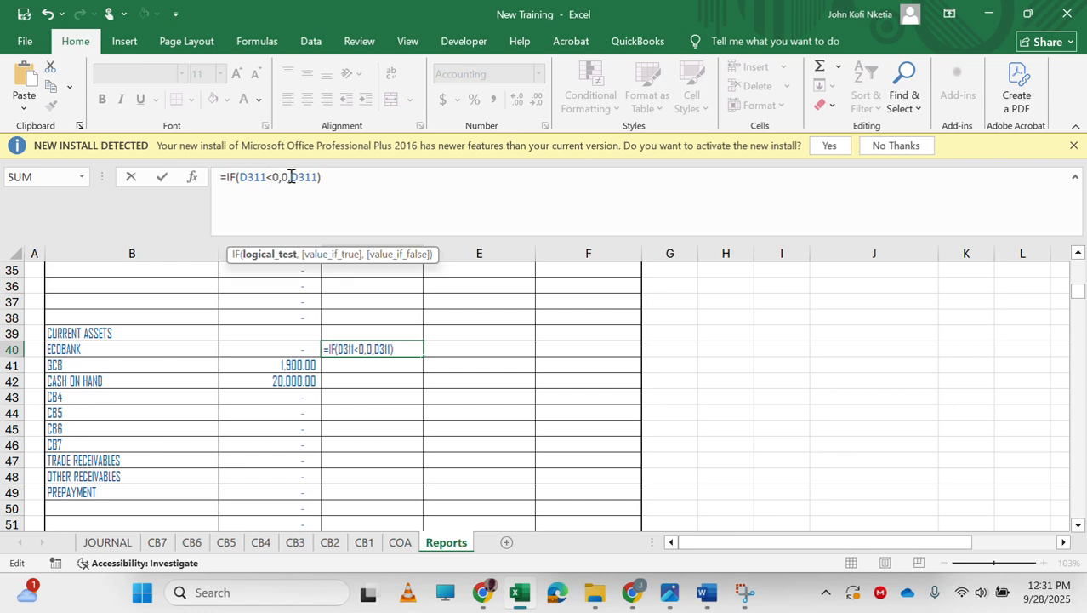
pyautogui.click(290, 177)
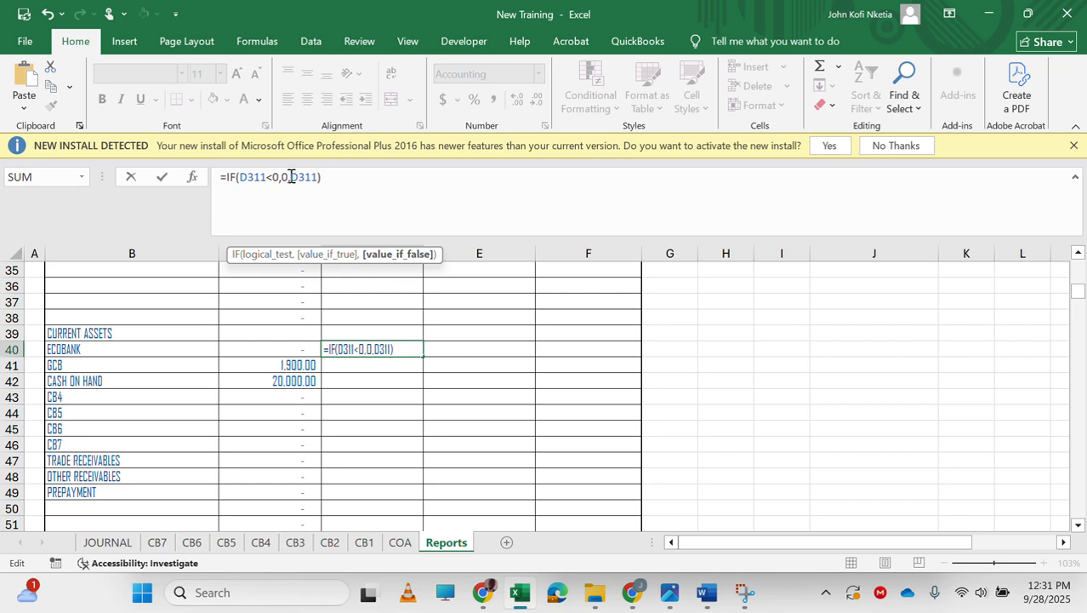
pyautogui.press('BackSpace')
pyautogui.press('BackSpace')
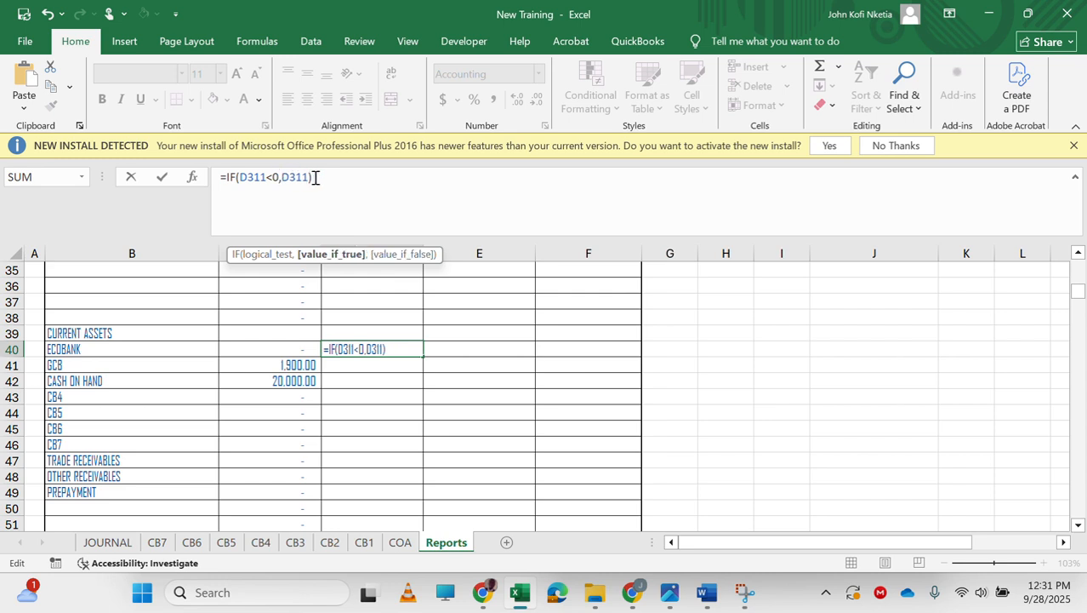
pyautogui.write('N-')
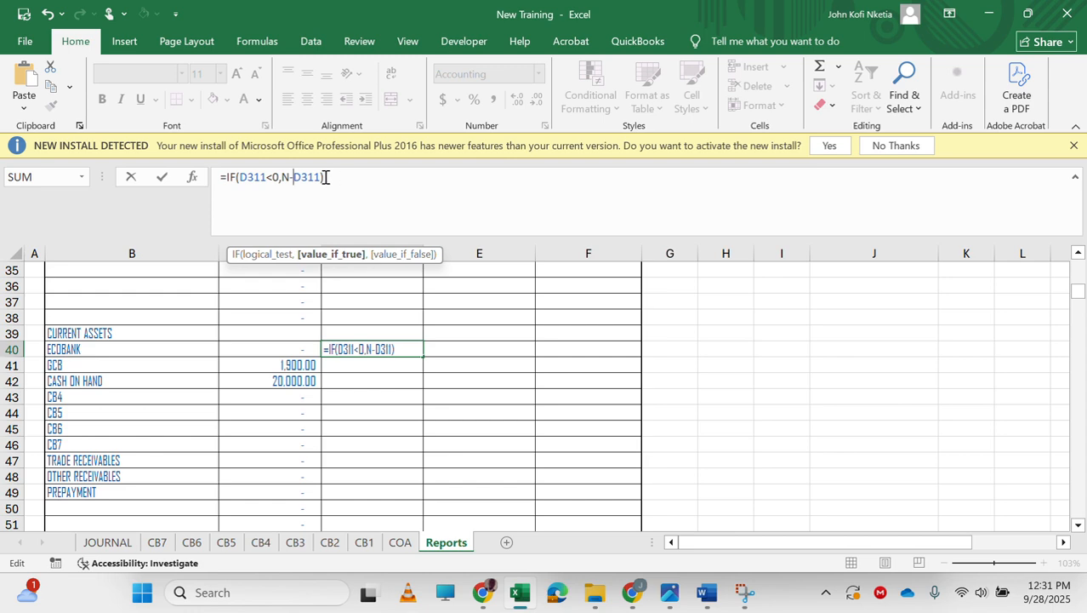
pyautogui.press('BackSpace')
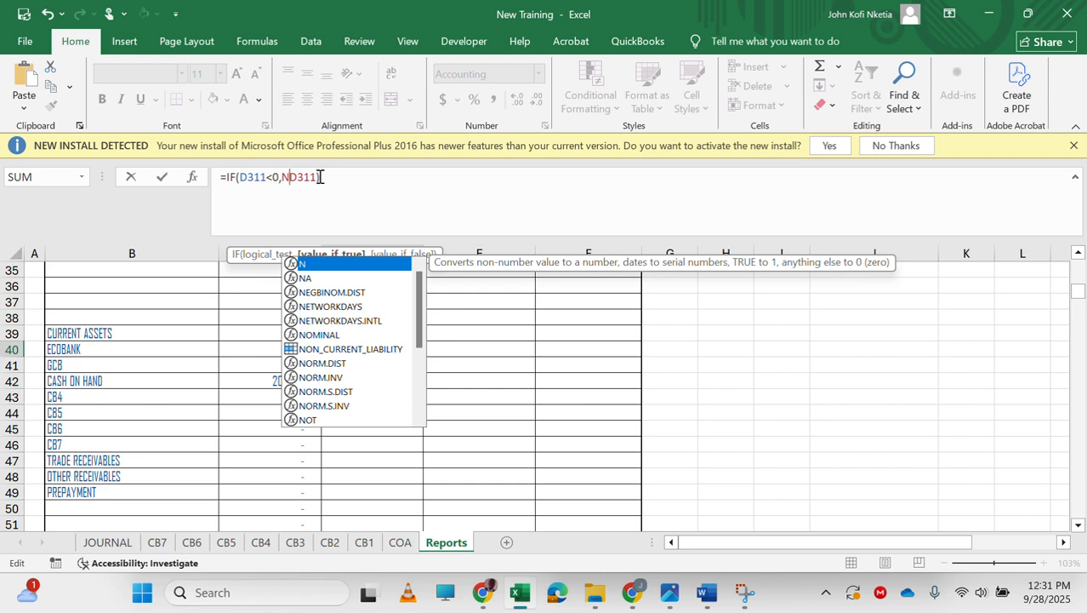
pyautogui.press('Left')
pyautogui.press('Escape')
pyautogui.press('Up')
pyautogui.press('Down')
pyautogui.press('Down')
pyautogui.press('Up')
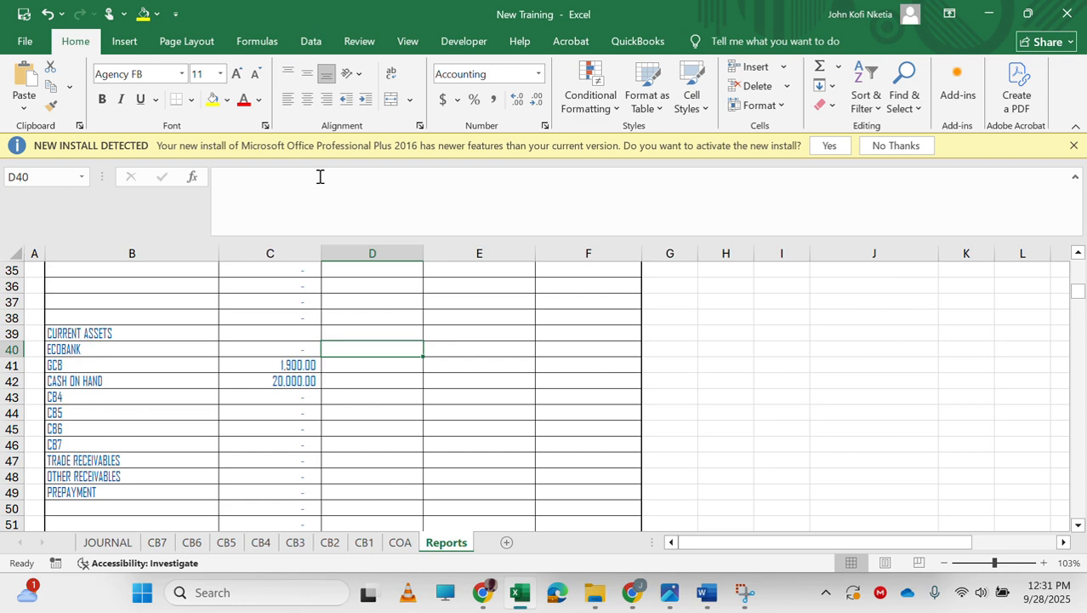
# Copy the Ecobank debit formula from C40 into credit cell D40 and change it to =IF(D311<0,-D311,0)
pyautogui.press('Left')
pyautogui.moveTo(347, 187); pyautogui.dragTo(194, 155)
pyautogui.hotkey('ctrl', 'c')
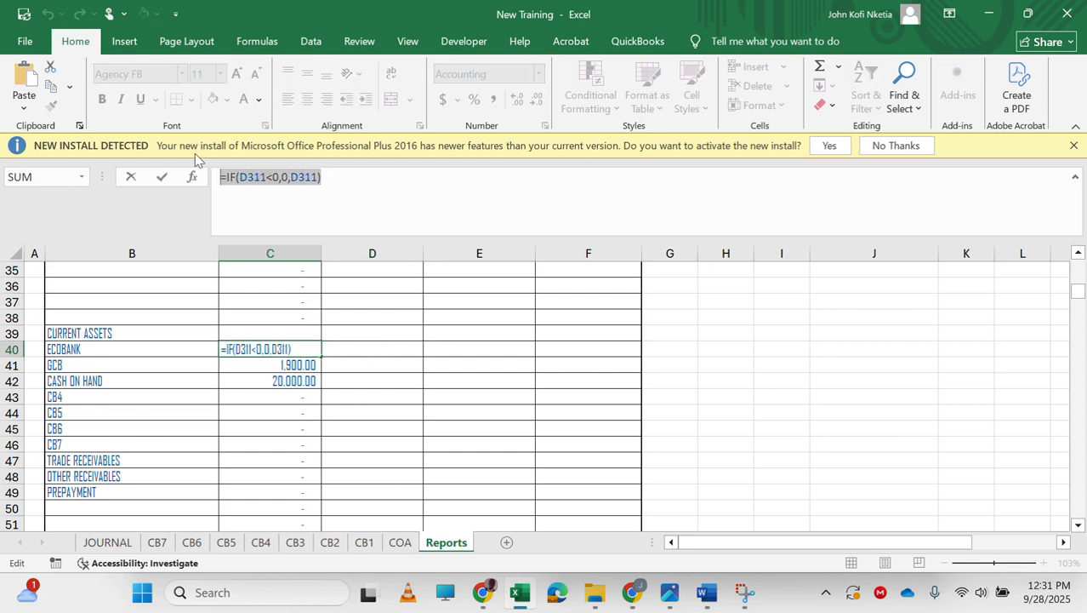
pyautogui.press('Tab')
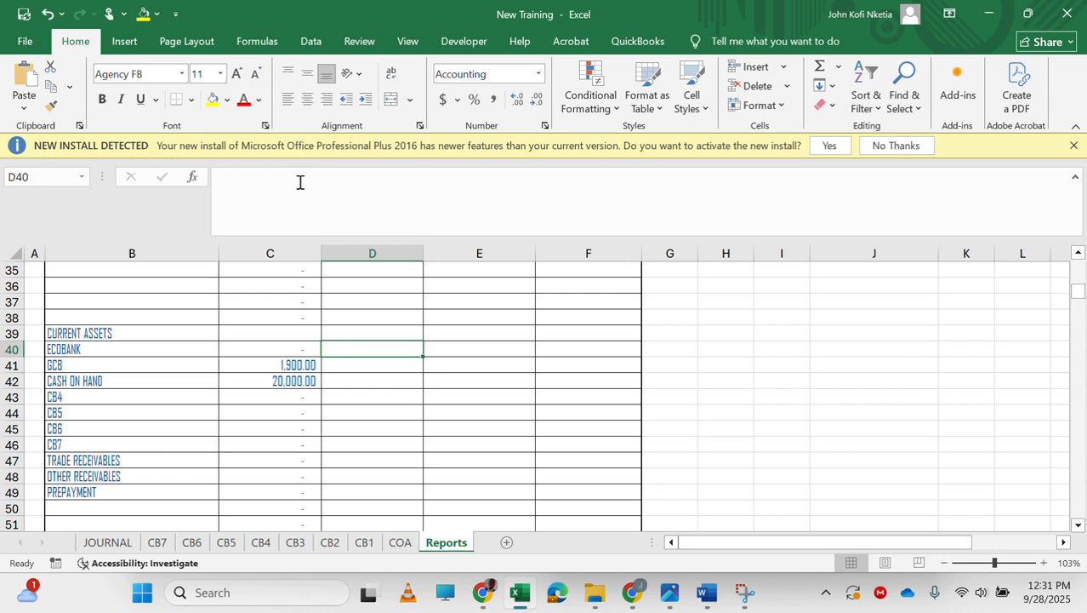
pyautogui.click(300, 182)
pyautogui.hotkey('ctrl', 'v')
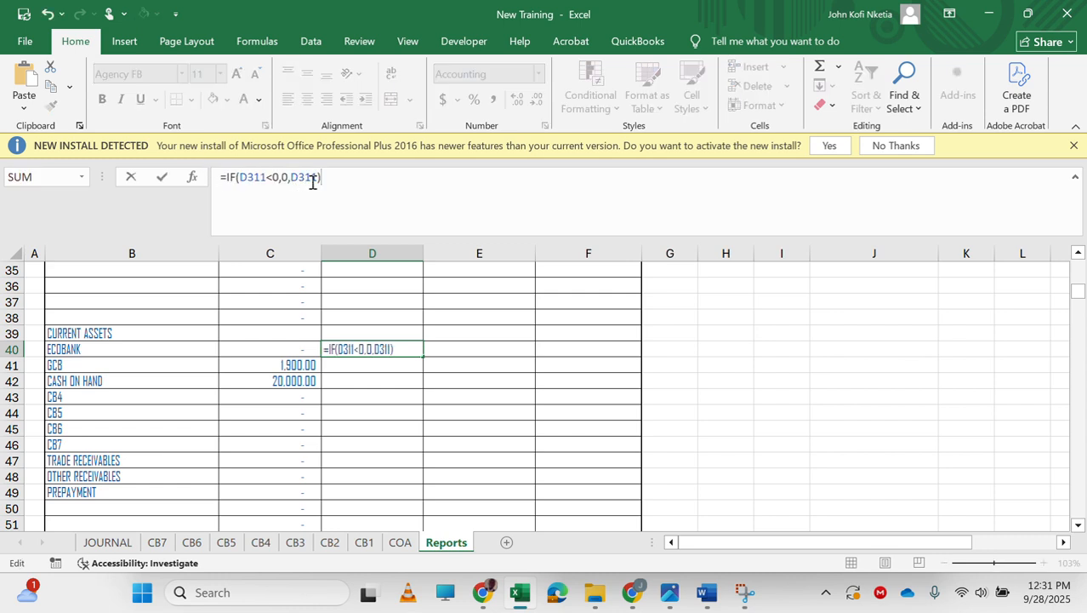
pyautogui.click(292, 176)
pyautogui.press('BackSpace')
pyautogui.press('BackSpace')
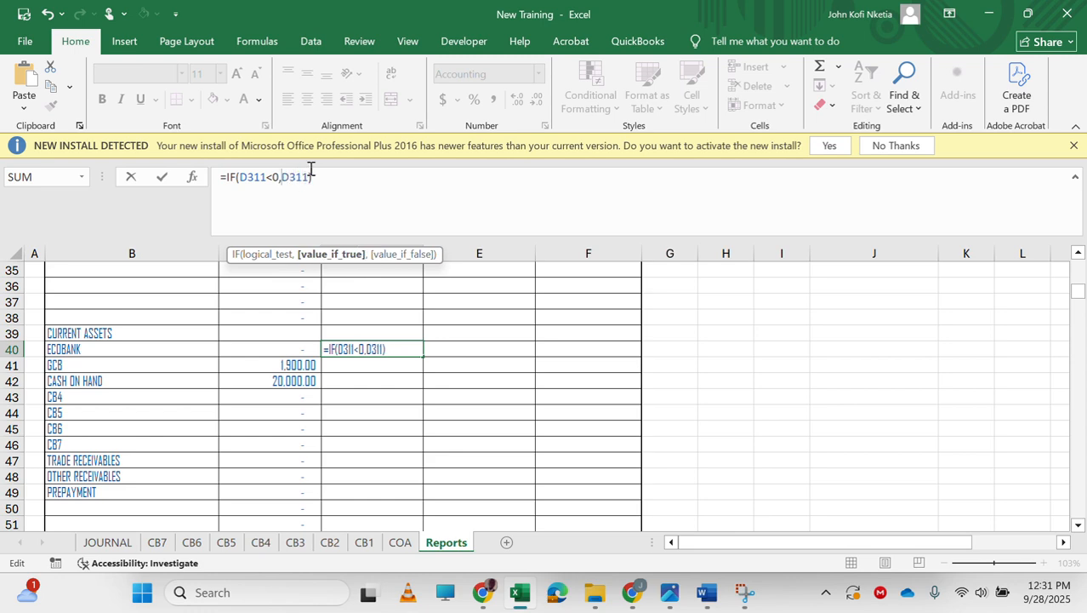
pyautogui.write('-')
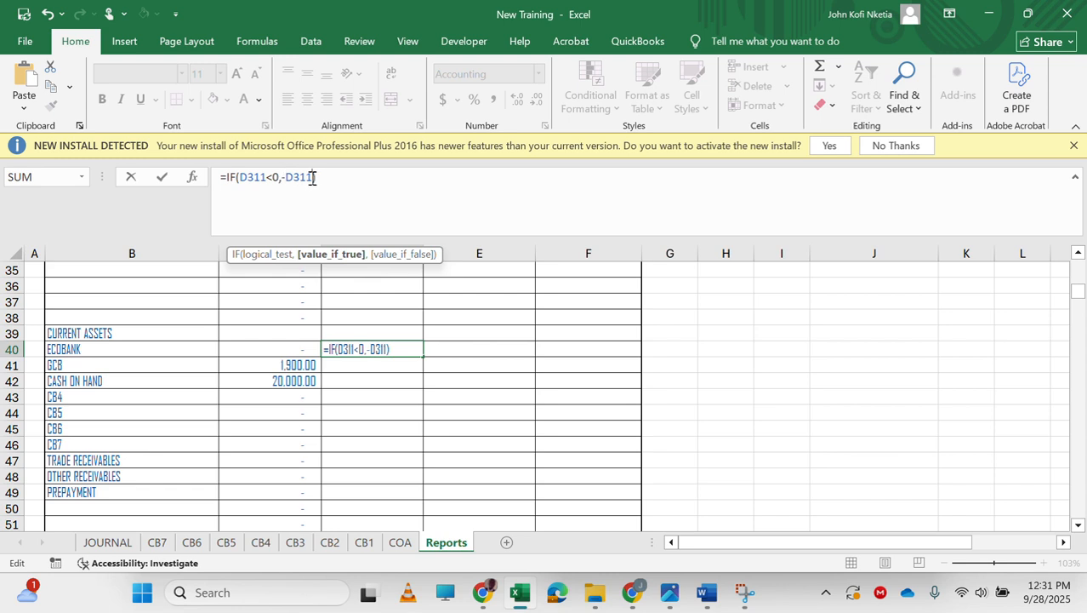
pyautogui.write(',0')
pyautogui.press('Return')
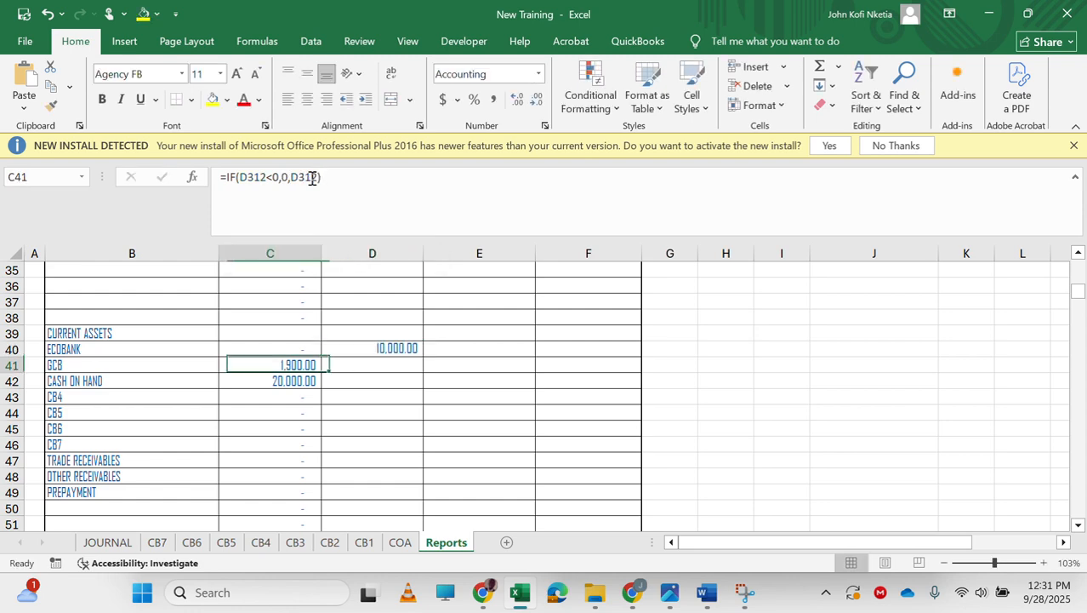
# Fill the Ecobank credit formula from D40 down to CB7 in D46
pyautogui.press('Up')
pyautogui.press('Right')
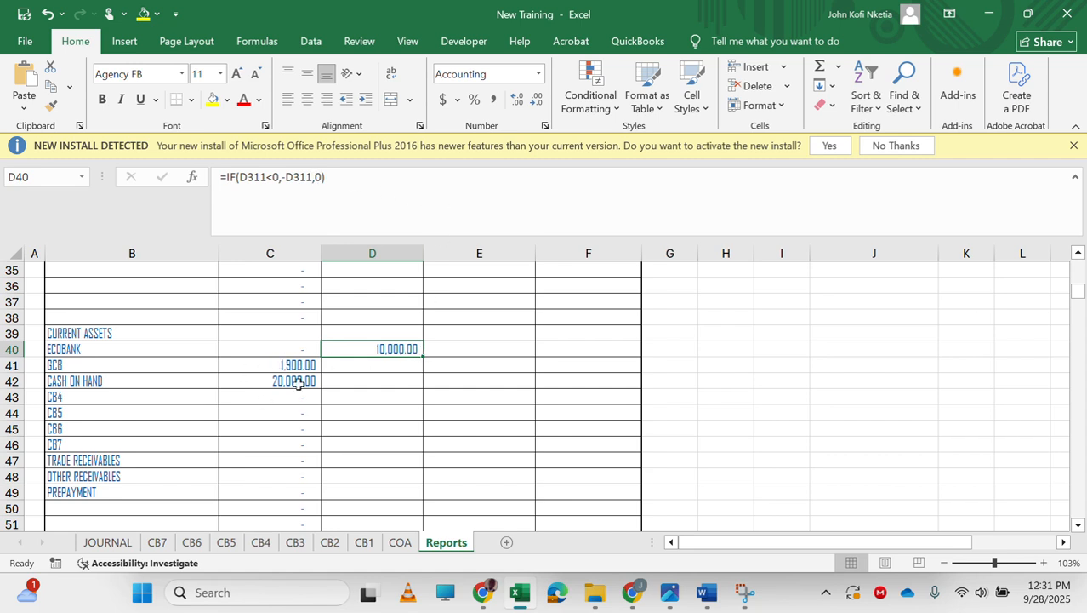
pyautogui.moveTo(424, 357); pyautogui.dragTo(422, 453)
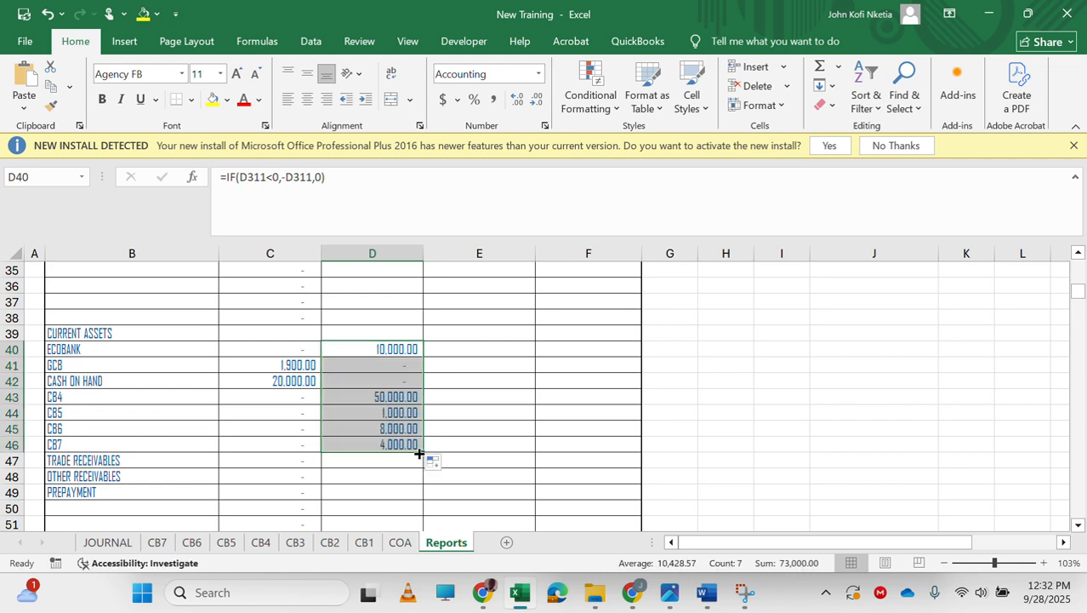
# Change the Trade Receivables debit formula in C47 to =IF(D129<0,0,D129) so that negative balances return zero
pyautogui.click(295, 457)
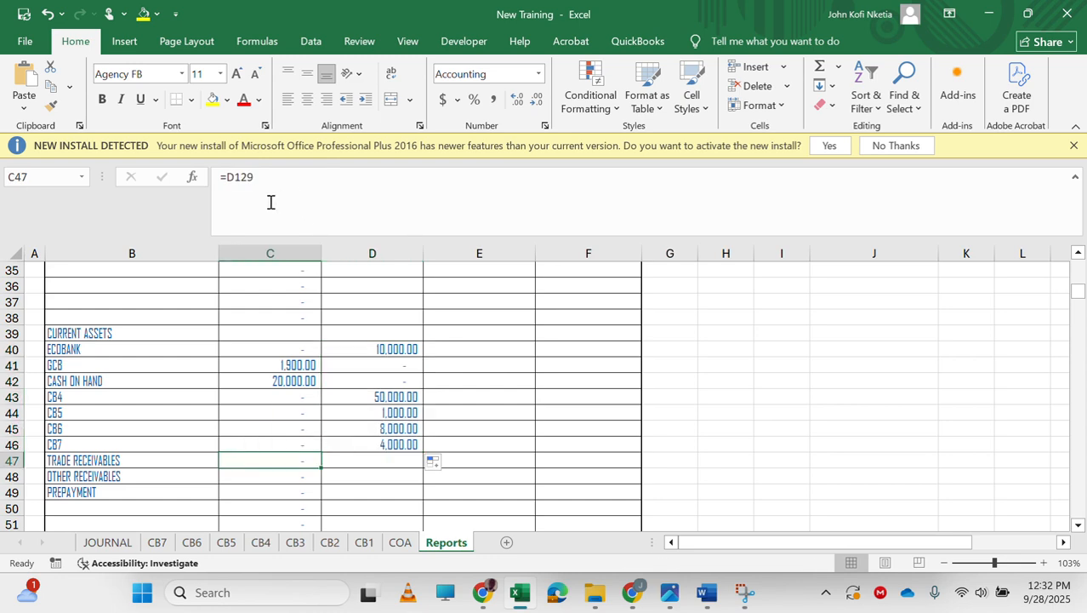
pyautogui.moveTo(231, 177); pyautogui.dragTo(359, 176)
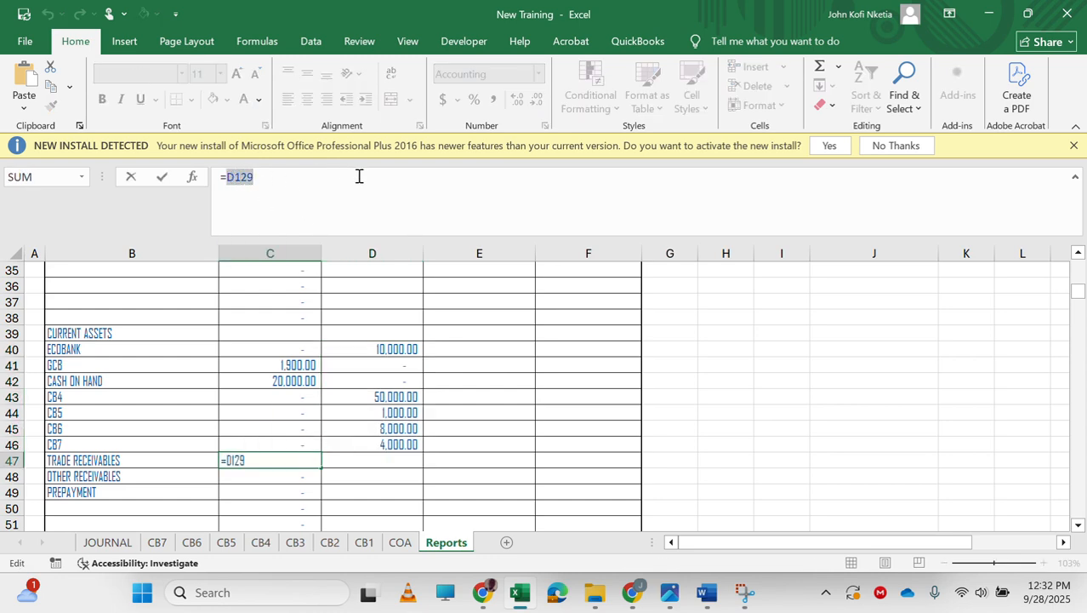
pyautogui.write('IF(D129')
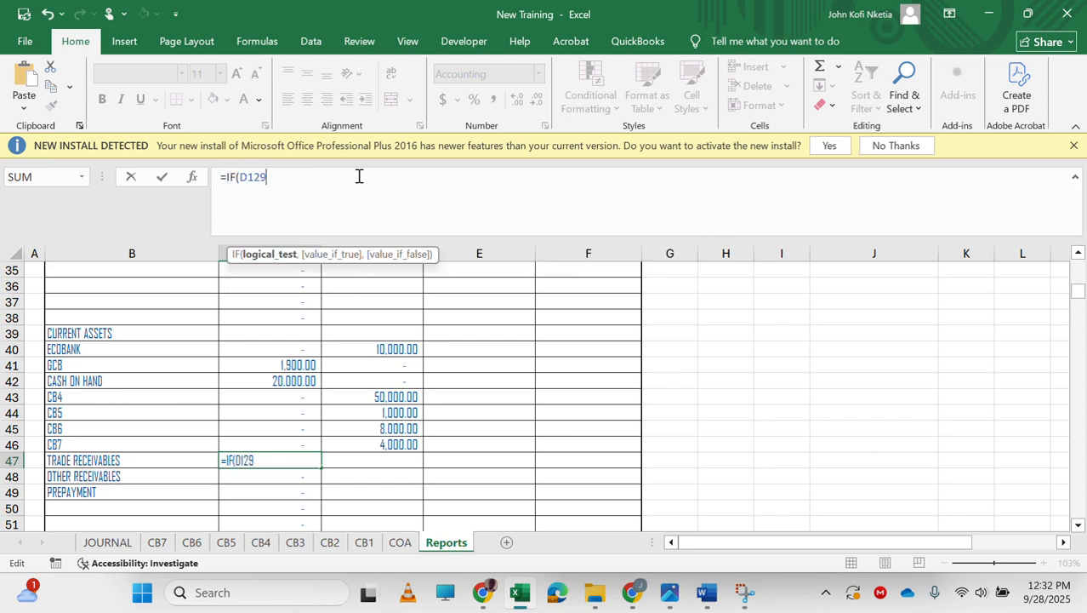
pyautogui.write('<0,0,')
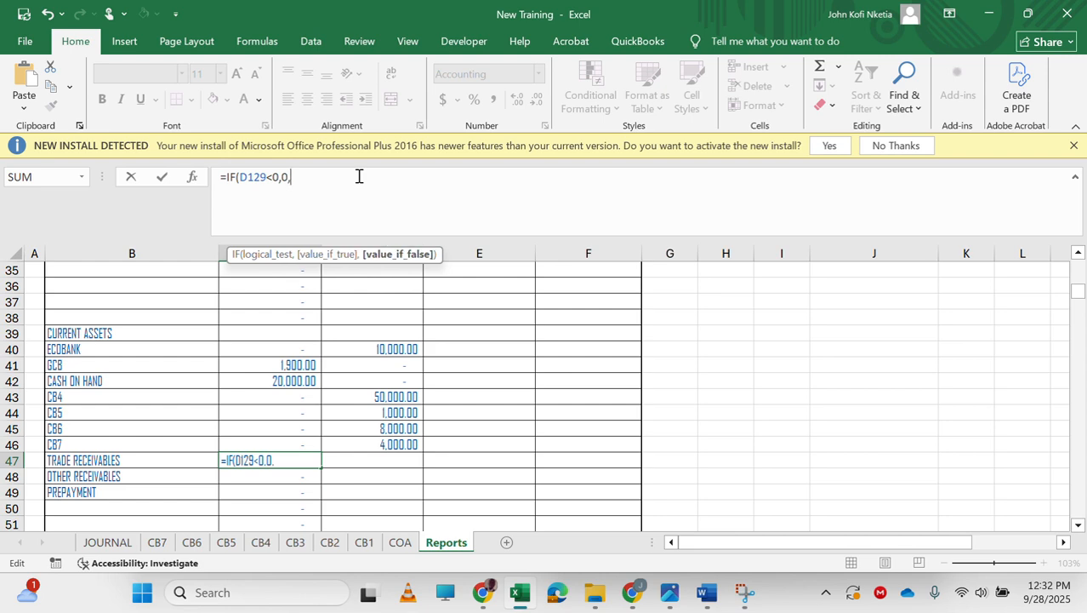
pyautogui.write('D129')
pyautogui.press('Tab')
# Enter =IF(D129<0,-D129,0) as the Trade Receivables credit formula in D47
pyautogui.write('=IF(')
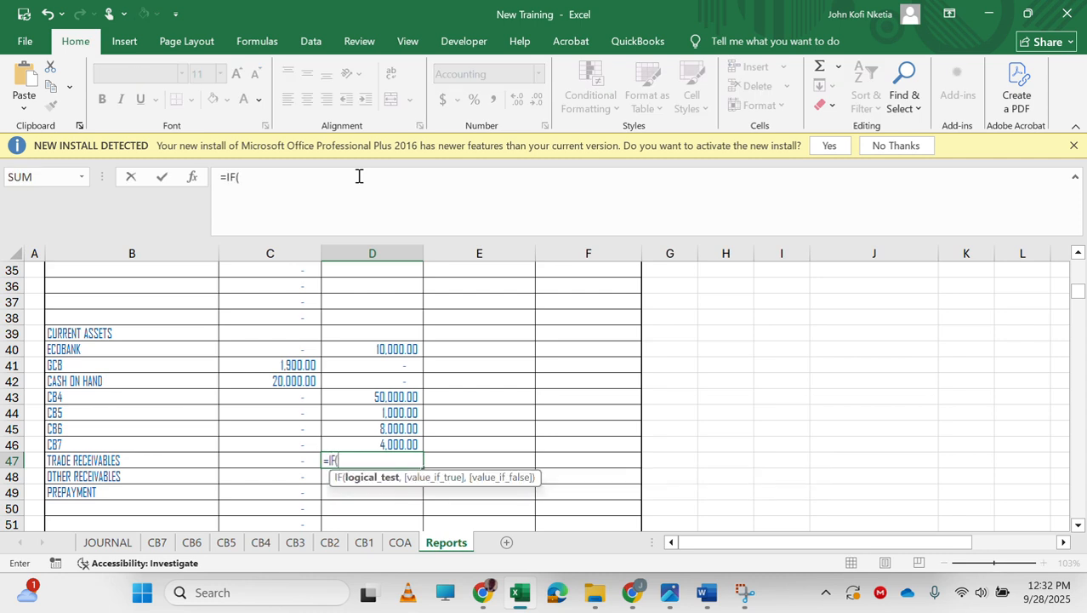
pyautogui.write('D129')
pyautogui.click(359, 176)
pyautogui.write('<0')
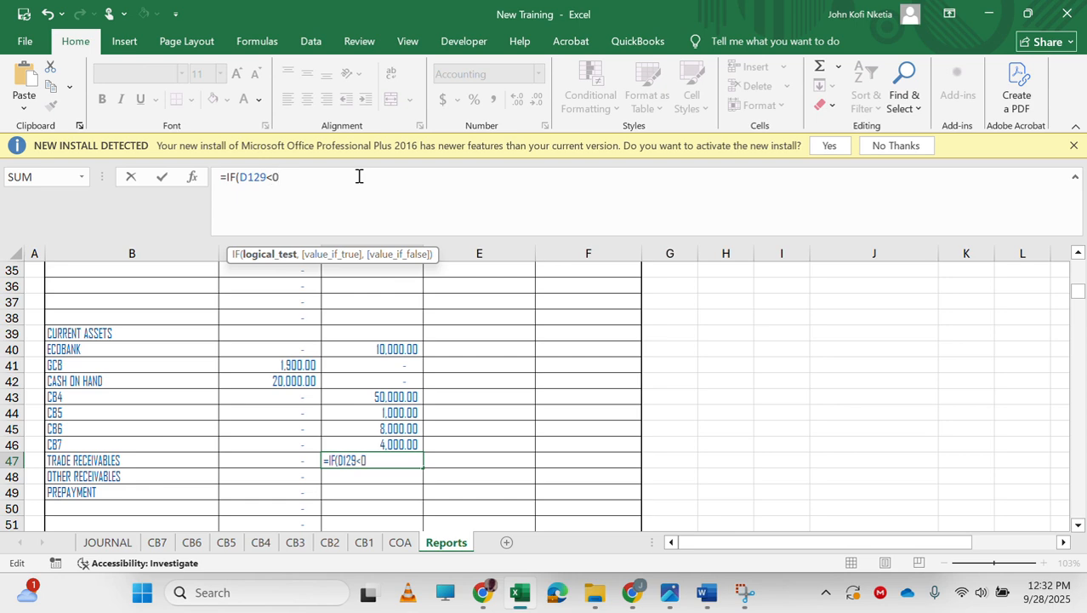
pyautogui.write(',')
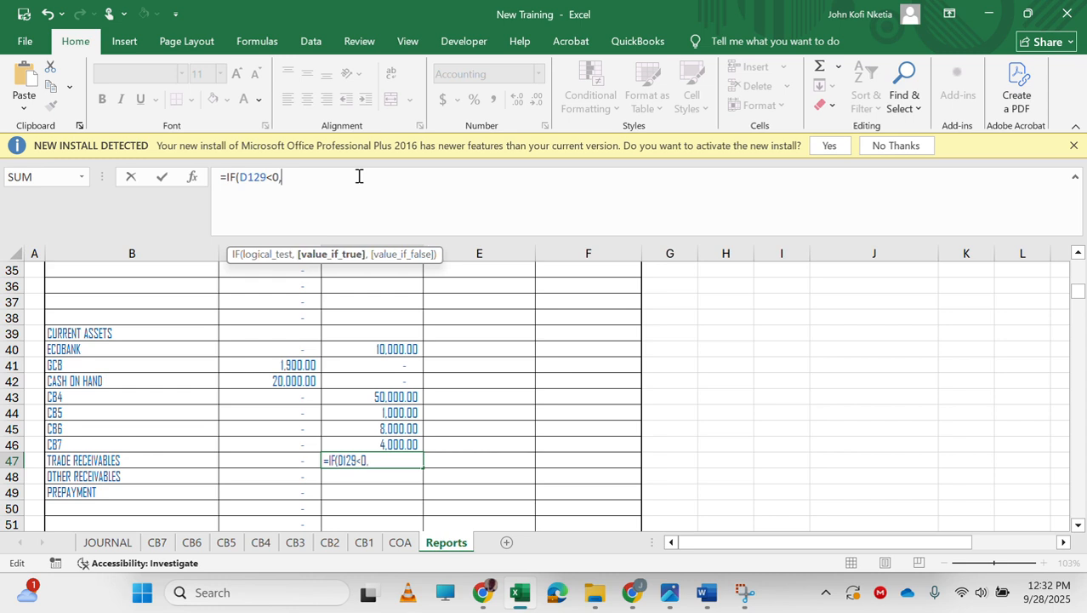
pyautogui.write('-D129,0')
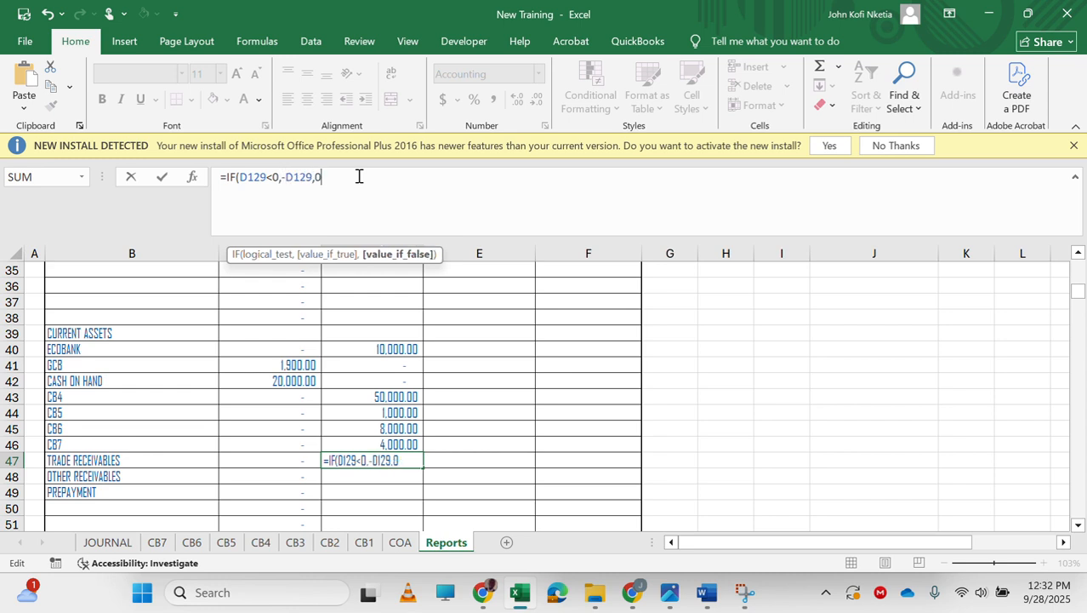
pyautogui.press('Return')
# Fill the Trade Receivables credit formula from D47 down to D54
pyautogui.press('Left')
pyautogui.press('Up')
pyautogui.press('Right')
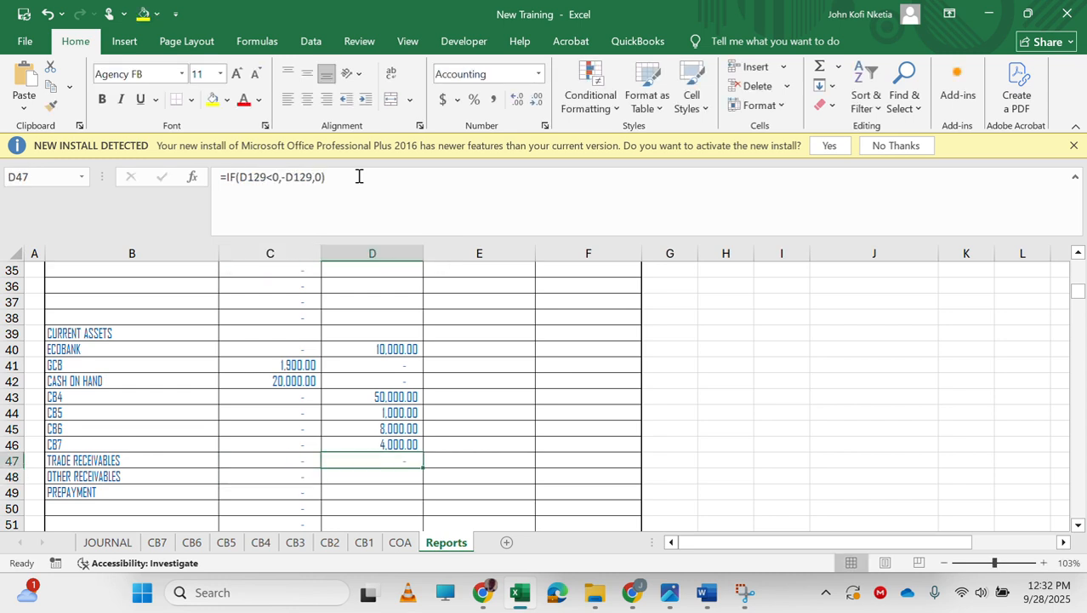
pyautogui.scroll(-2, 410, 384)
pyautogui.moveTo(423, 372); pyautogui.dragTo(418, 481)
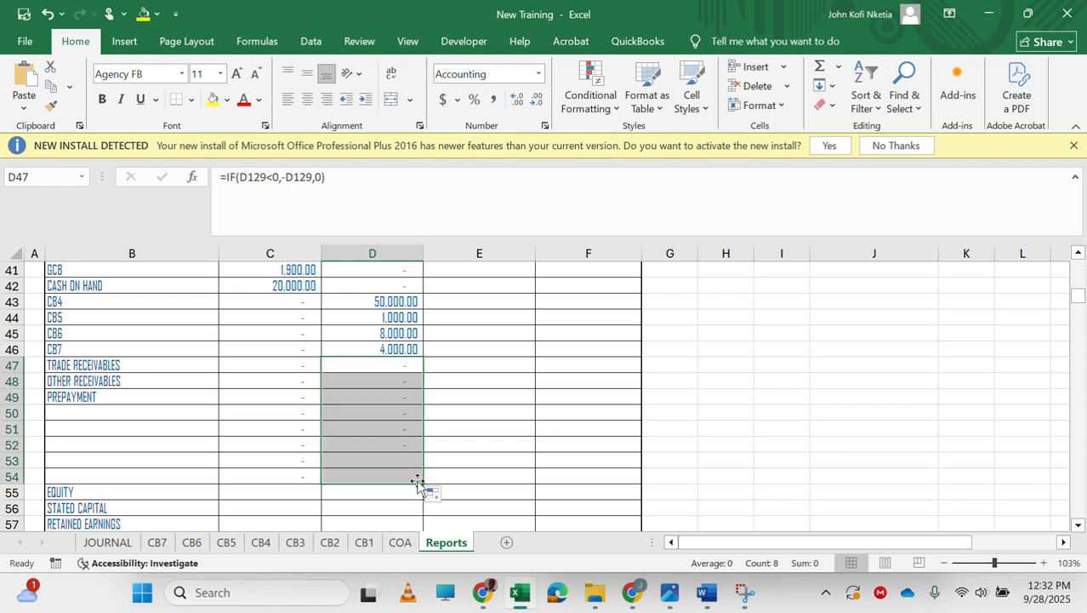
# Link the Stated Capital credit in D56 to its 2021 closing balance, E197, in the Statement of Changes in Equity
pyautogui.scroll(-3, 359, 431)
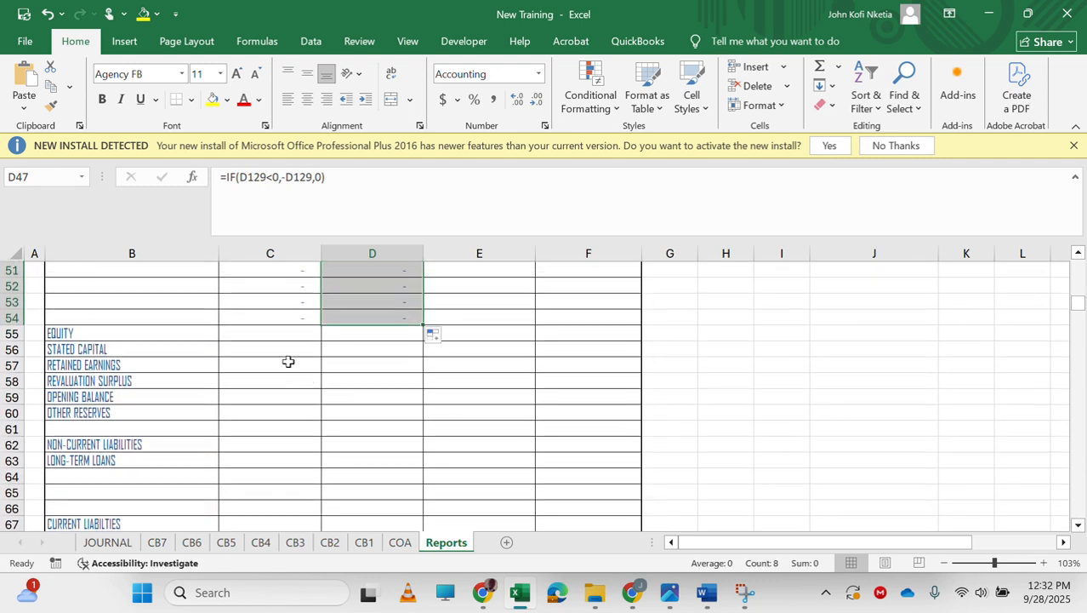
pyautogui.click(375, 352)
pyautogui.write('=')
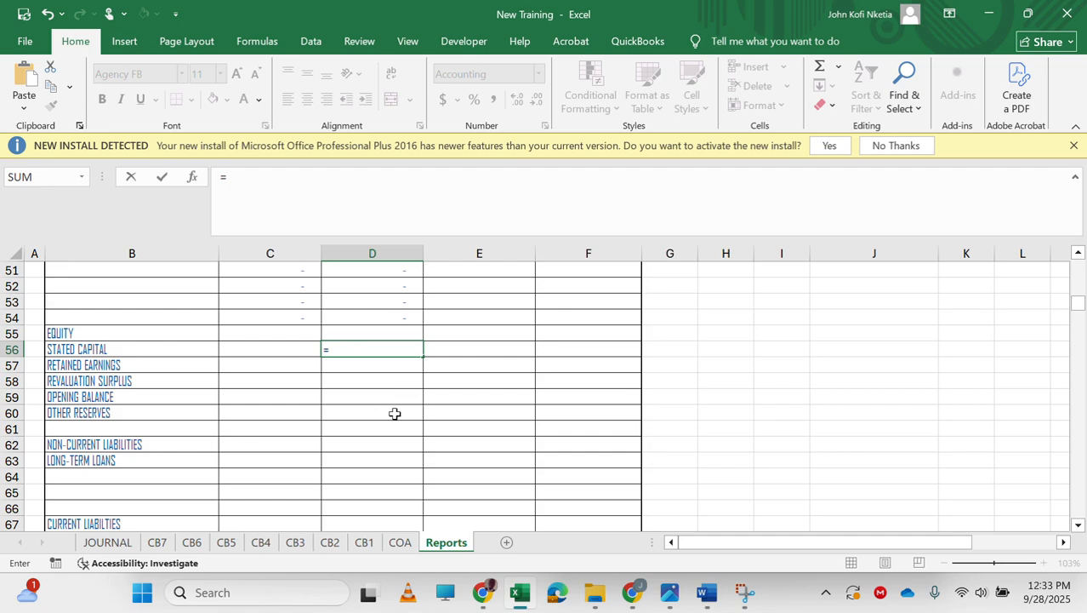
pyautogui.scroll(-20, 391, 412)
pyautogui.scroll(-2, 394, 413)
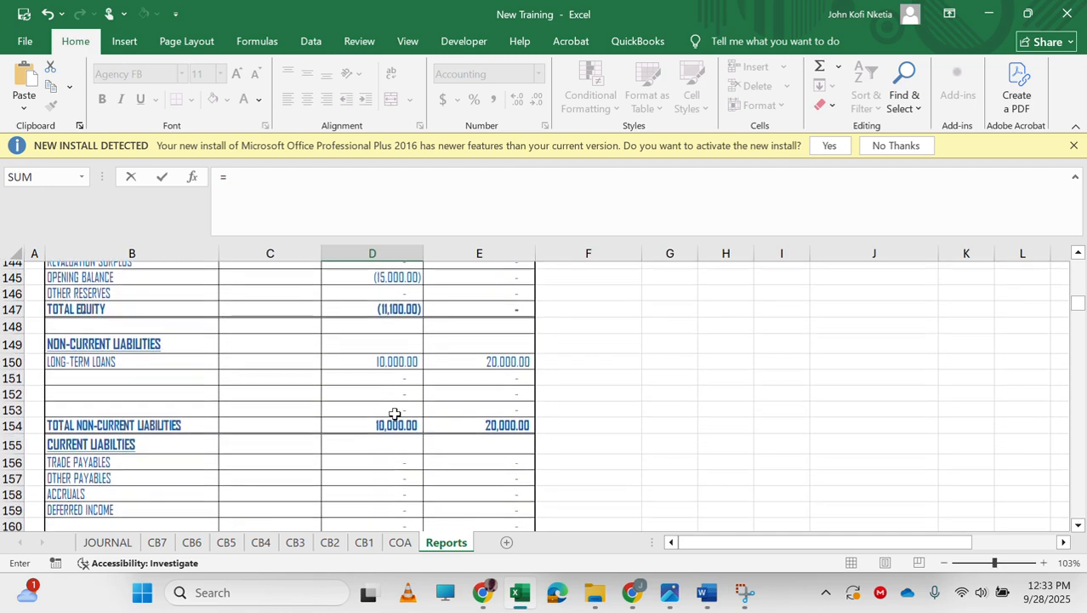
pyautogui.scroll(1, 395, 413)
pyautogui.scroll(-14, 395, 414)
pyautogui.scroll(-11, 394, 413)
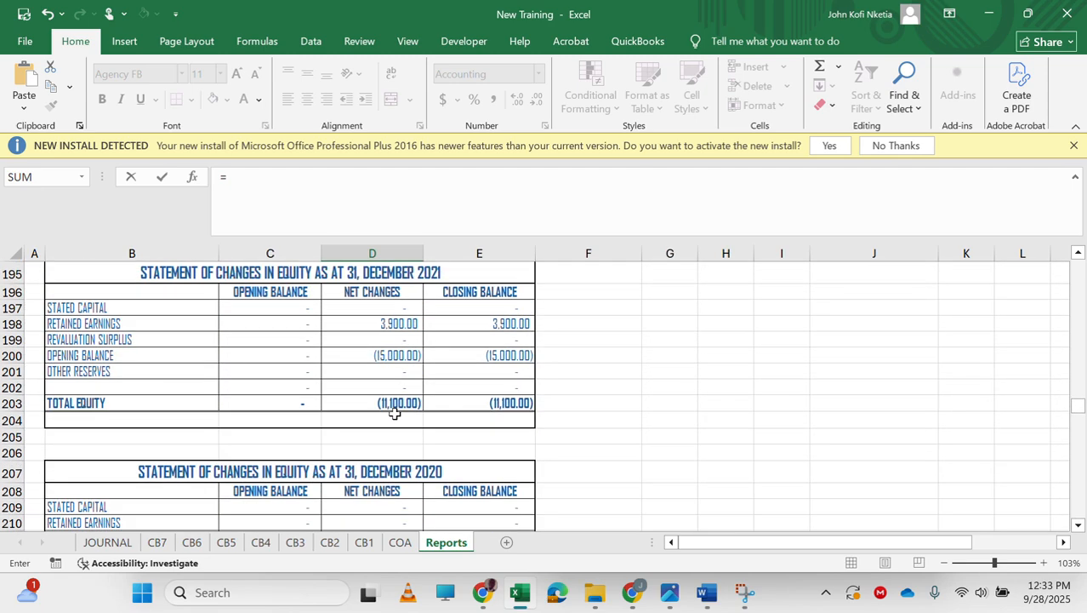
pyautogui.scroll(3, 394, 413)
pyautogui.scroll(7, 395, 413)
pyautogui.scroll(-2, 395, 414)
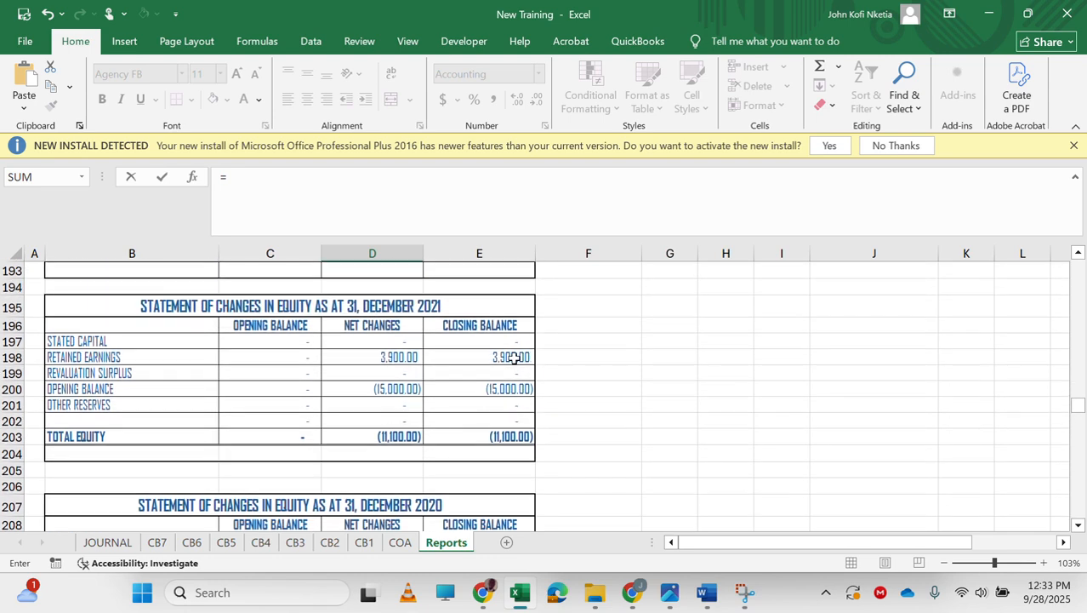
pyautogui.click(507, 357)
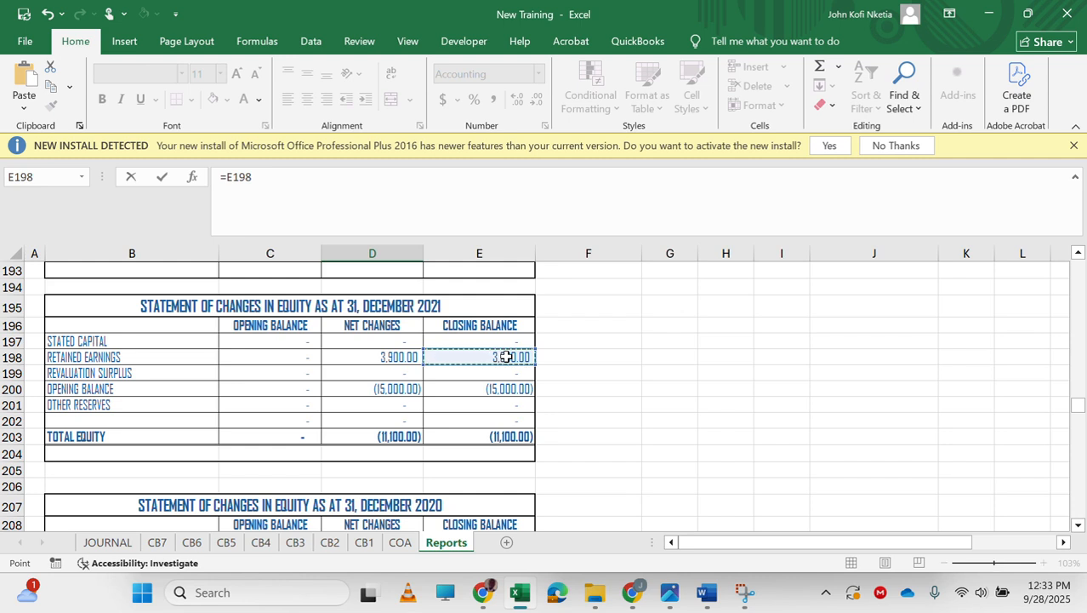
pyautogui.press('Up')
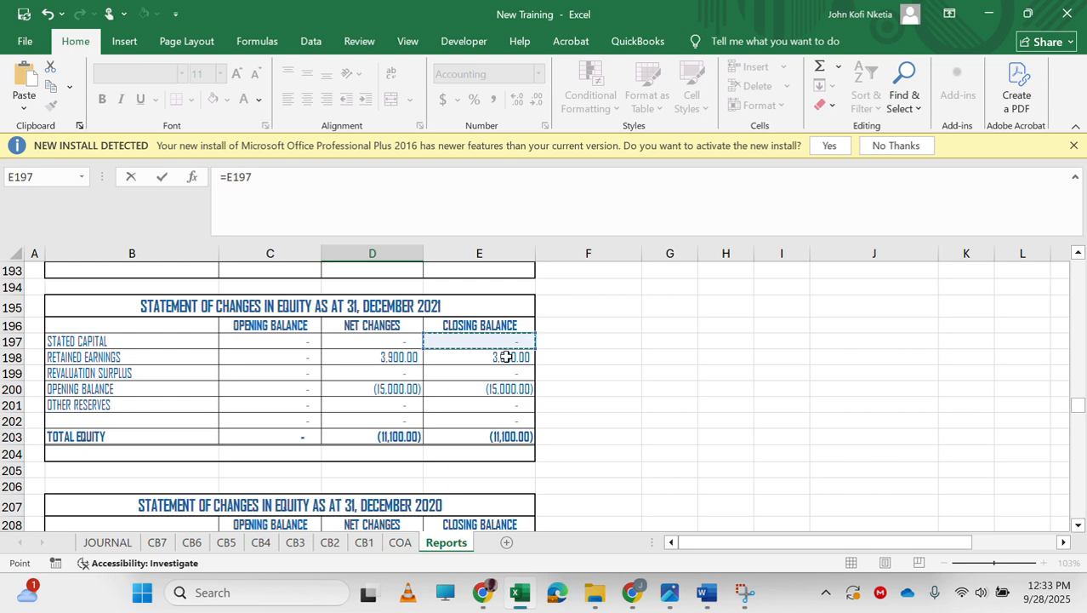
pyautogui.press('Return')
# Fill the Stated Capital link from D56 down to Other Reserves in D60
pyautogui.press('Up')
pyautogui.press('Up')
pyautogui.press('Down')
pyautogui.press('Down')
pyautogui.press('Up')
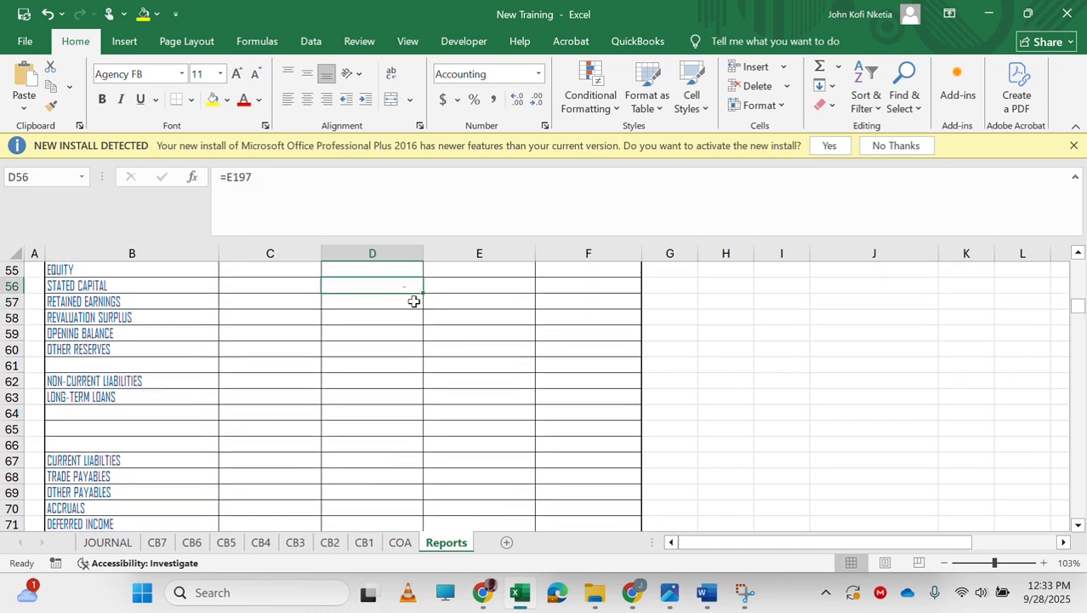
pyautogui.moveTo(423, 291); pyautogui.dragTo(415, 362)
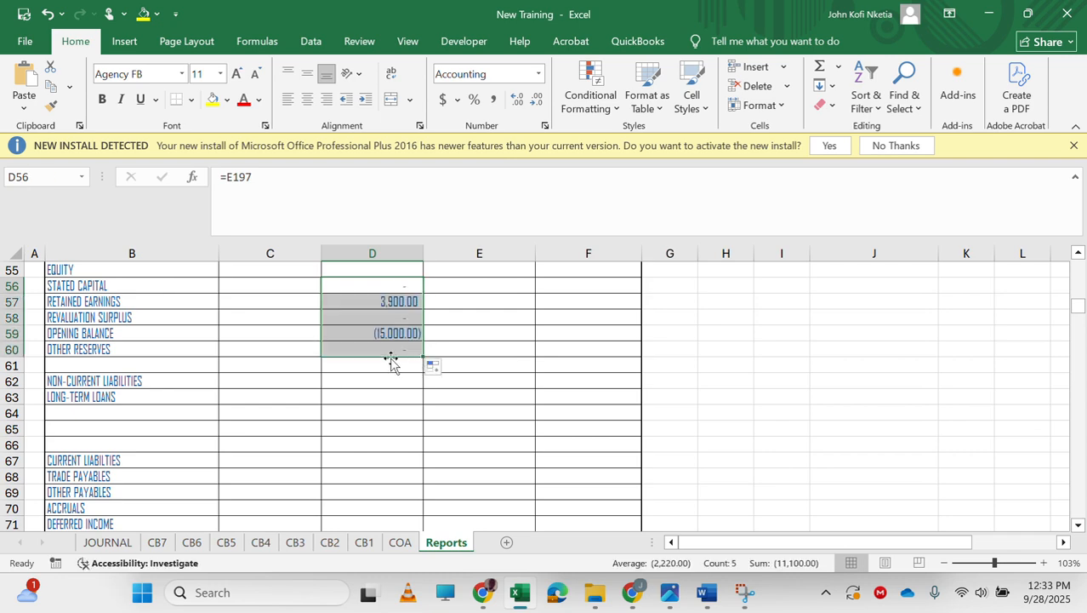
# Link the Retained Earnings credit in D57 to its 2021 opening balance, C198, in the Statement of Changes in Equity
pyautogui.click(393, 300)
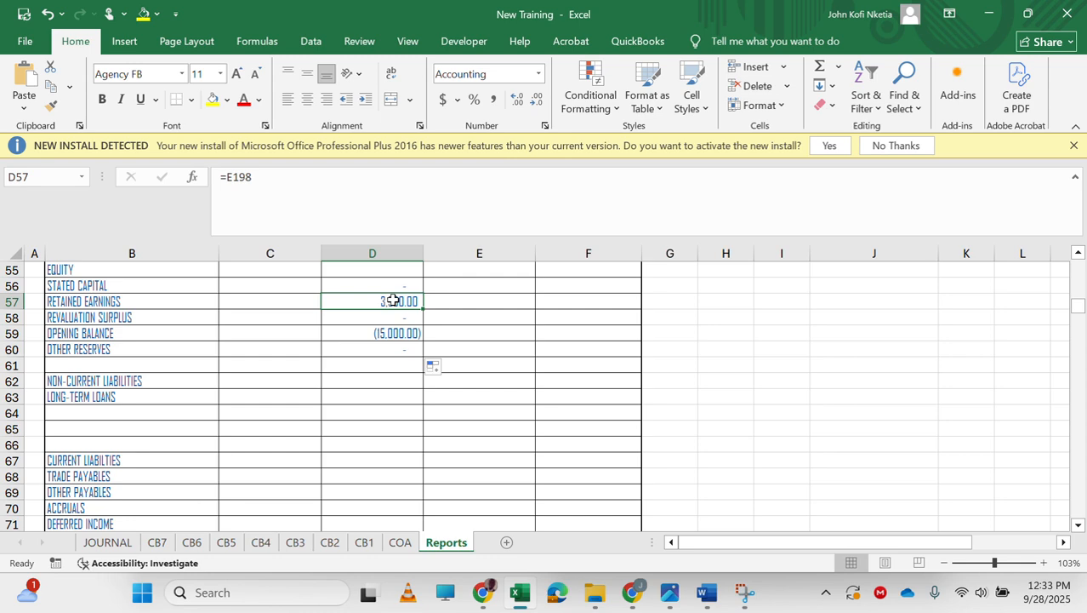
pyautogui.write('=')
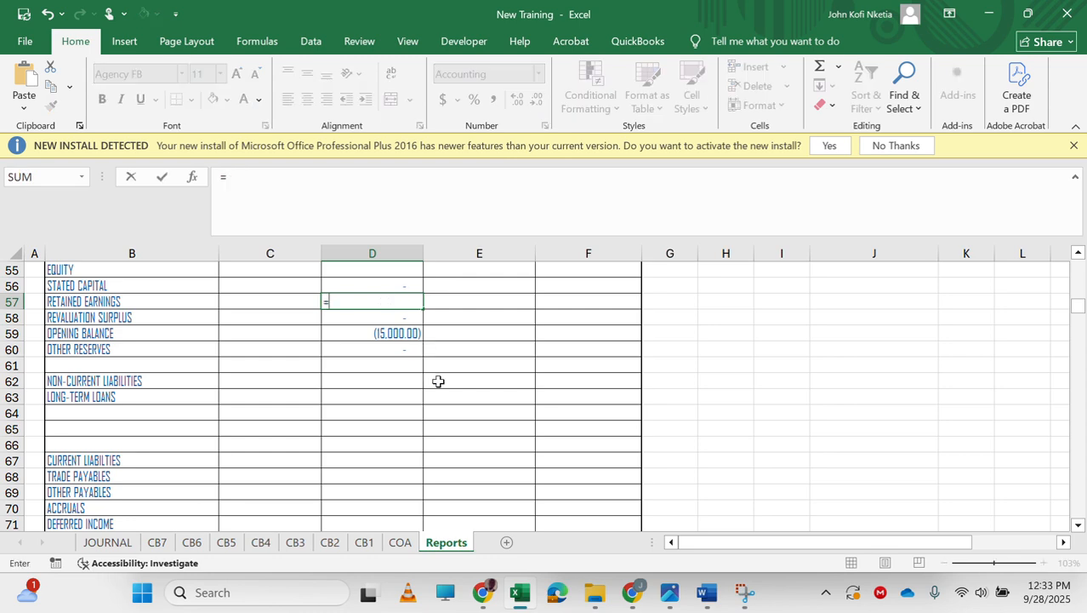
pyautogui.scroll(-20, 453, 474)
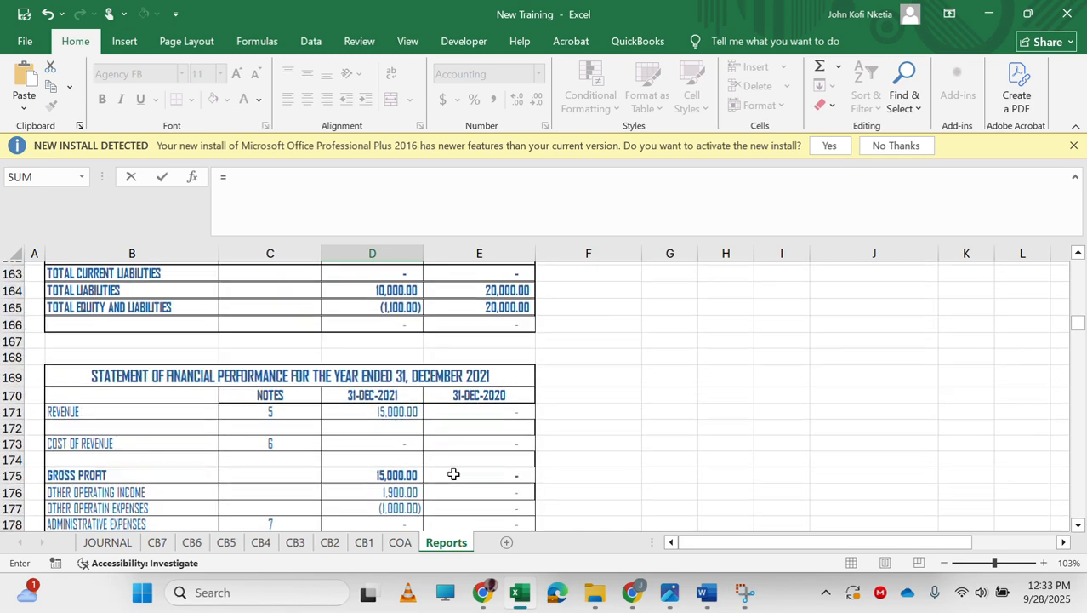
pyautogui.scroll(5, 454, 474)
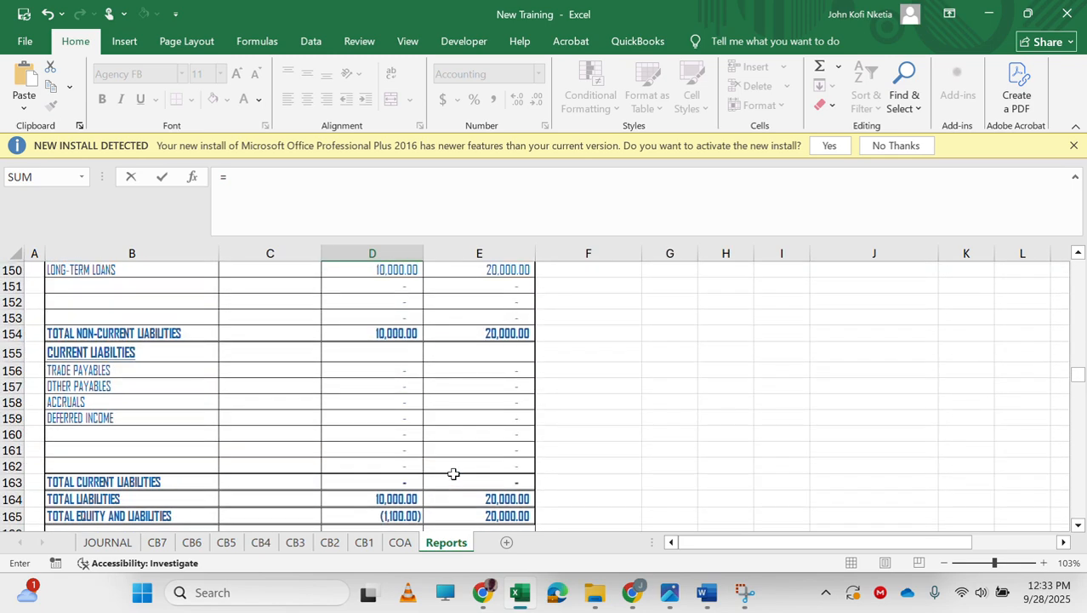
pyautogui.scroll(-6, 454, 473)
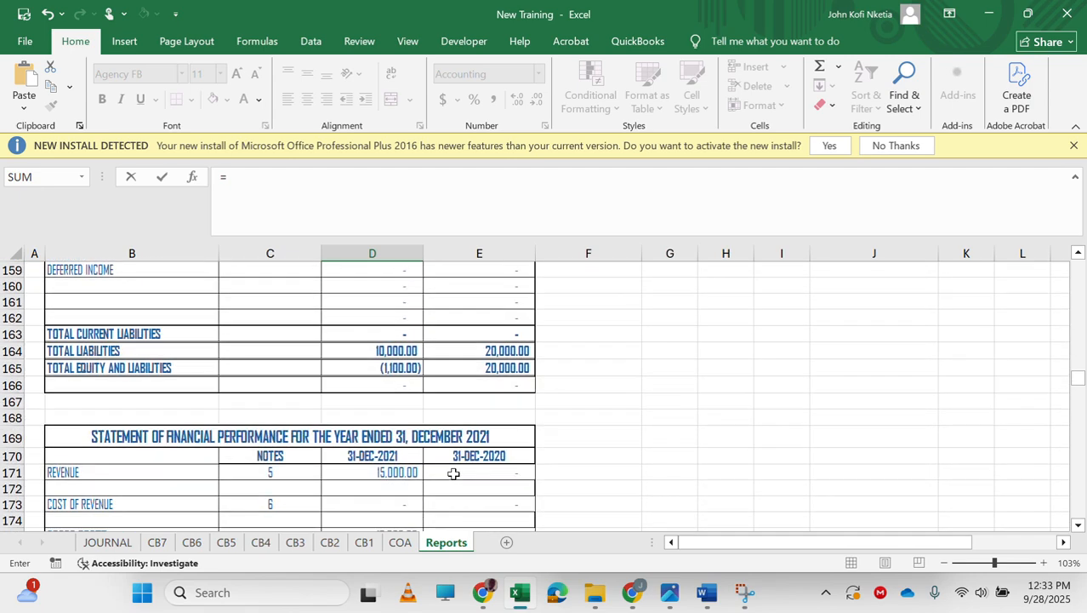
pyautogui.scroll(-14, 453, 474)
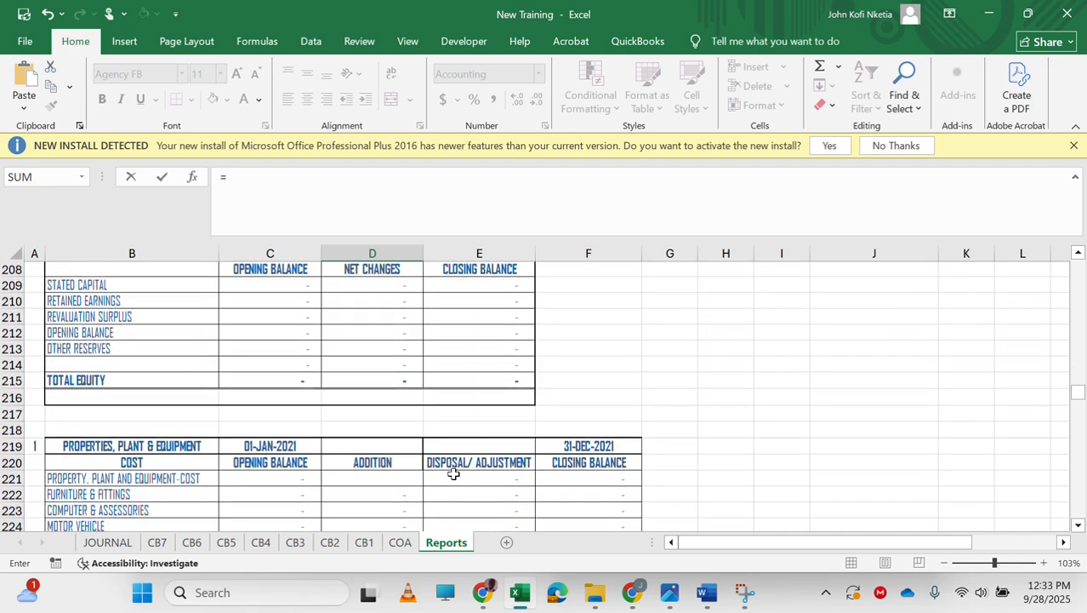
pyautogui.scroll(1, 454, 474)
pyautogui.scroll(4, 454, 474)
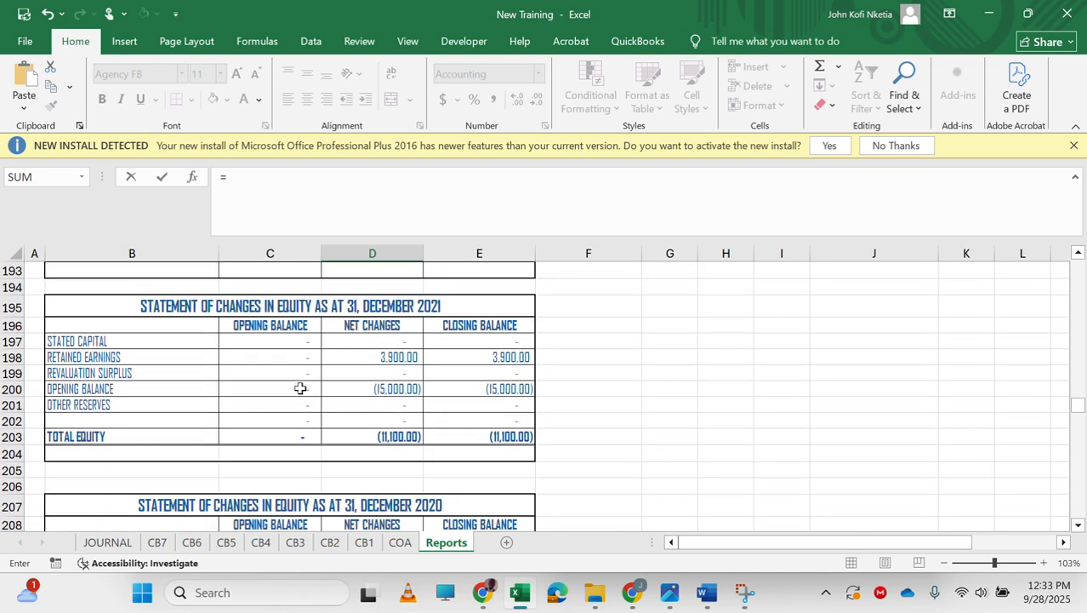
pyautogui.click(295, 357)
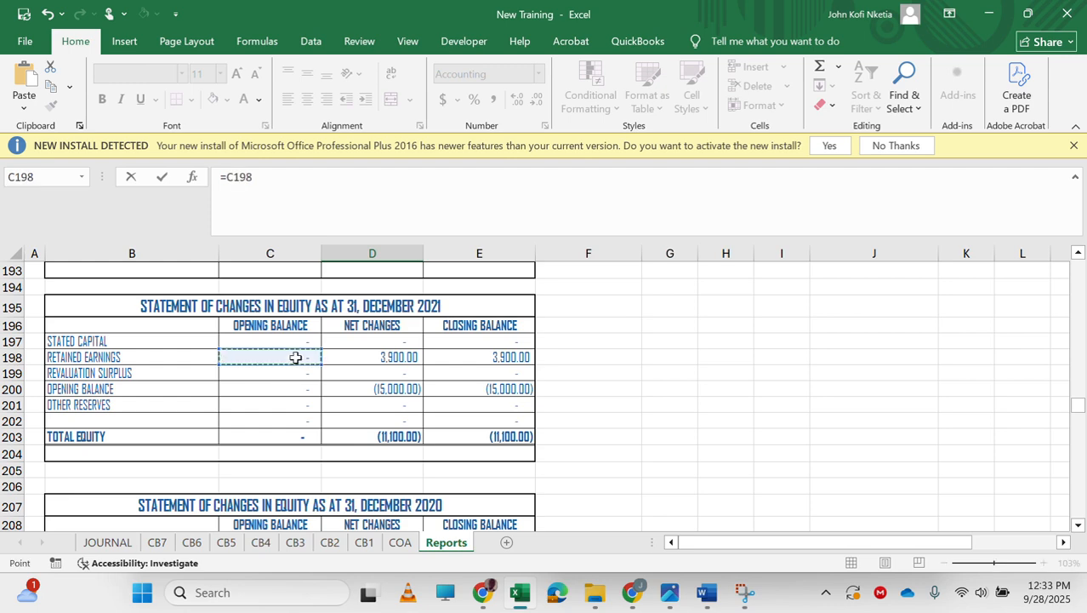
pyautogui.press('Return')
pyautogui.press('Up')
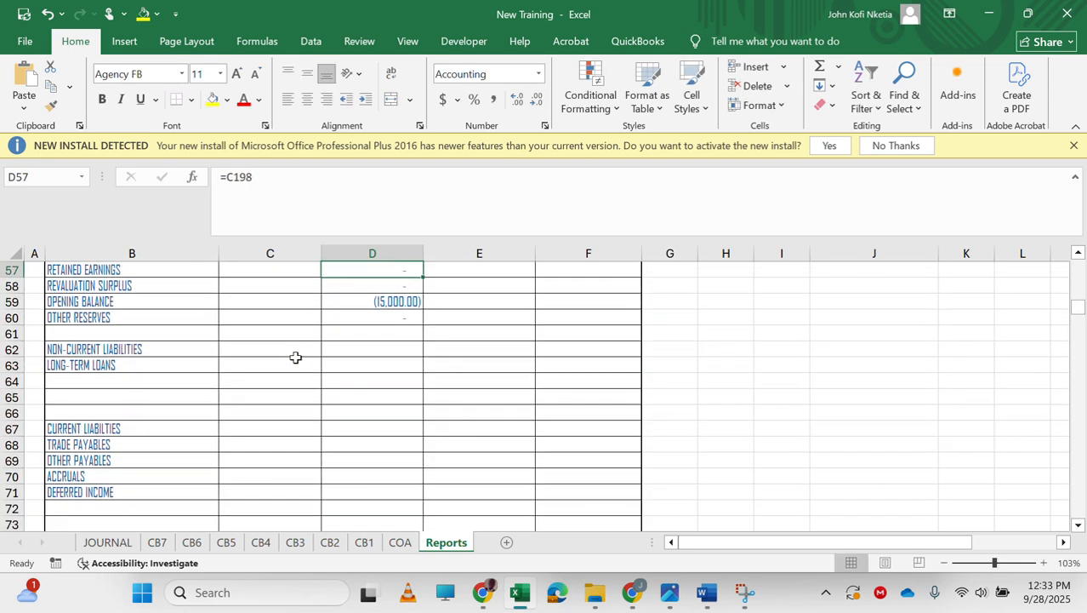
# Review the linked formulas in the Equity credit cells from Stated Capital to Opening Balance, D56 to D59
pyautogui.press('Up')
pyautogui.press('Down')
pyautogui.press('Down')
pyautogui.press('Up')
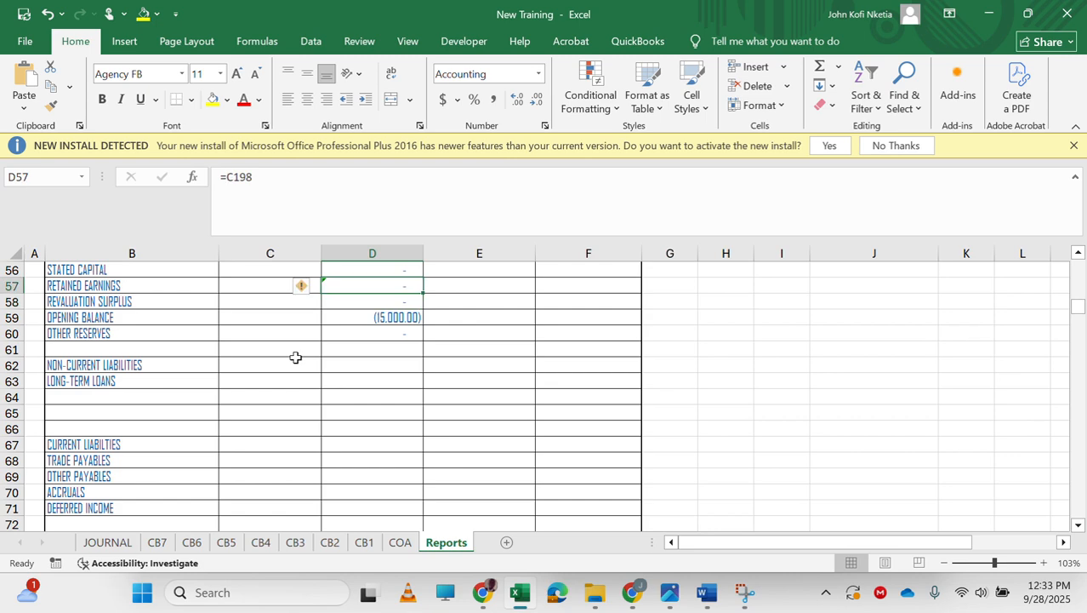
pyautogui.scroll(2, 403, 308)
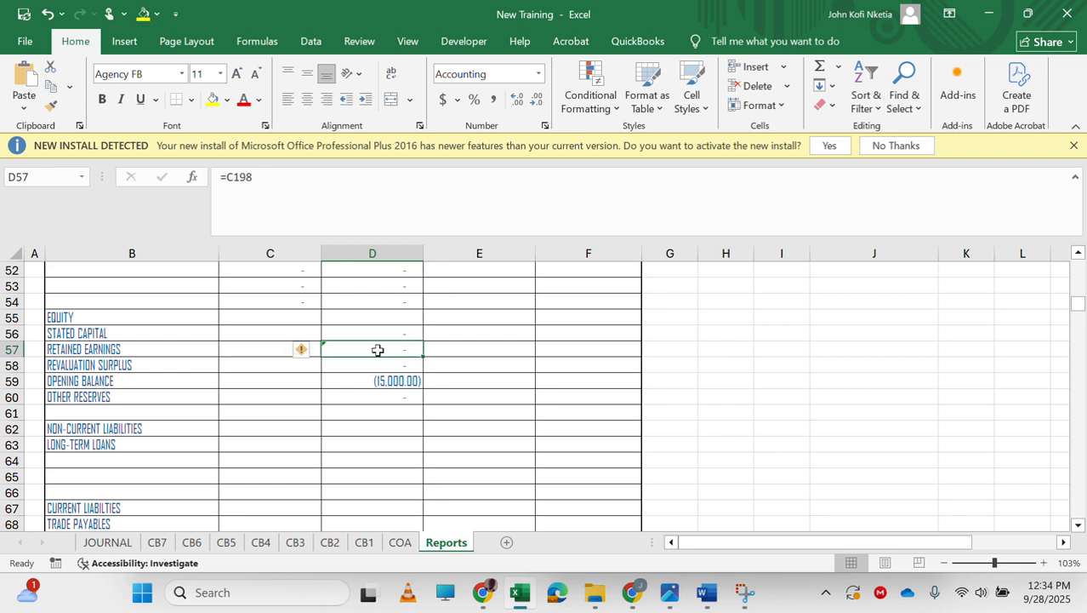
pyautogui.click(388, 333)
pyautogui.click(387, 350)
pyautogui.click(397, 371)
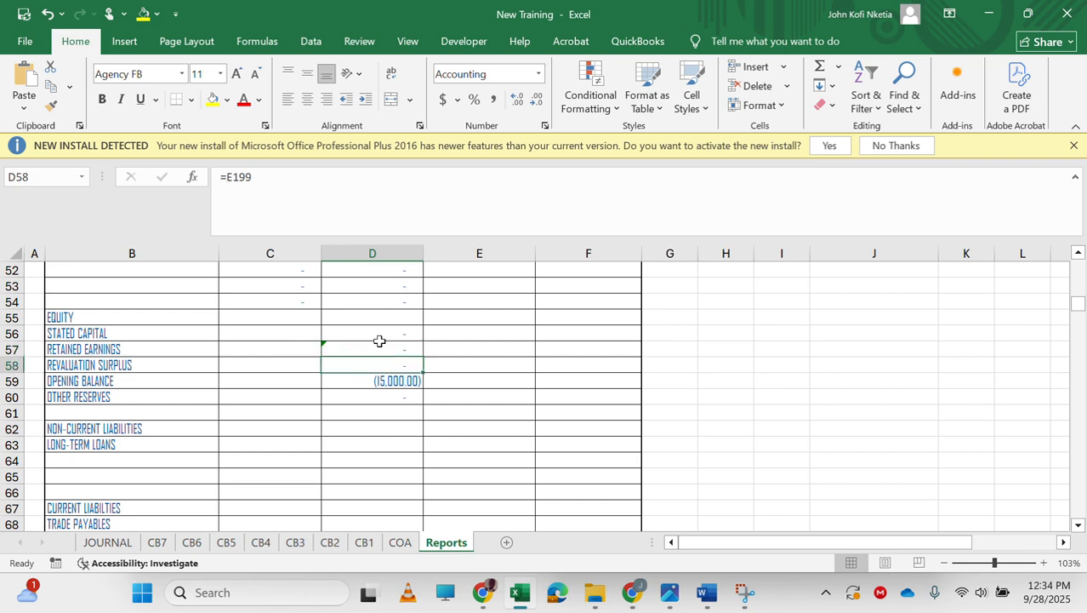
pyautogui.click(389, 382)
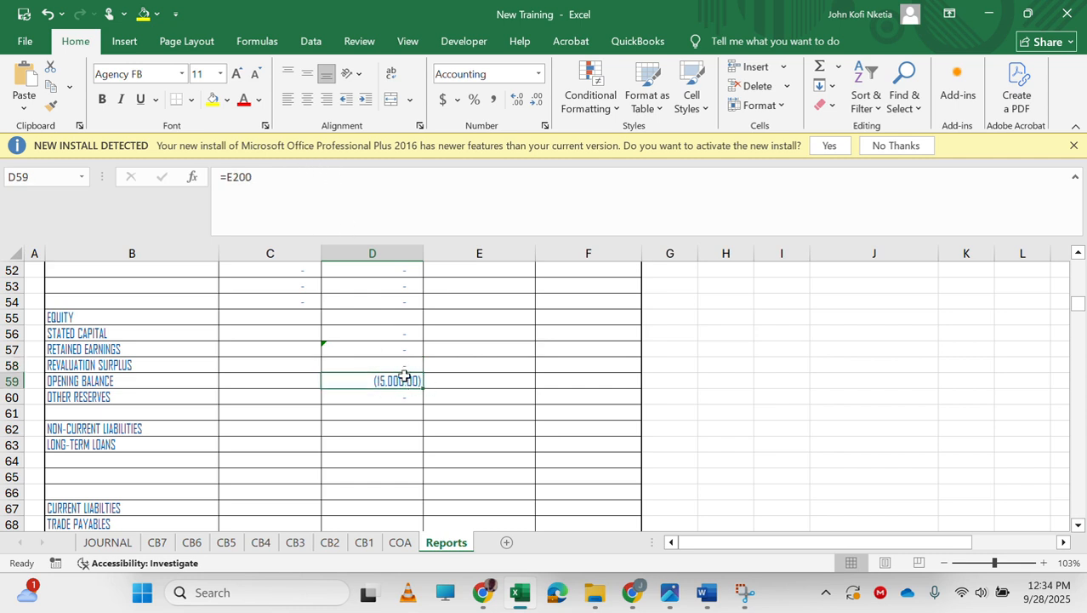
# Change the Revaluation Surplus credit in D58 to =IF(E199<0,0,E199) and fill it down to D61
pyautogui.click(400, 366)
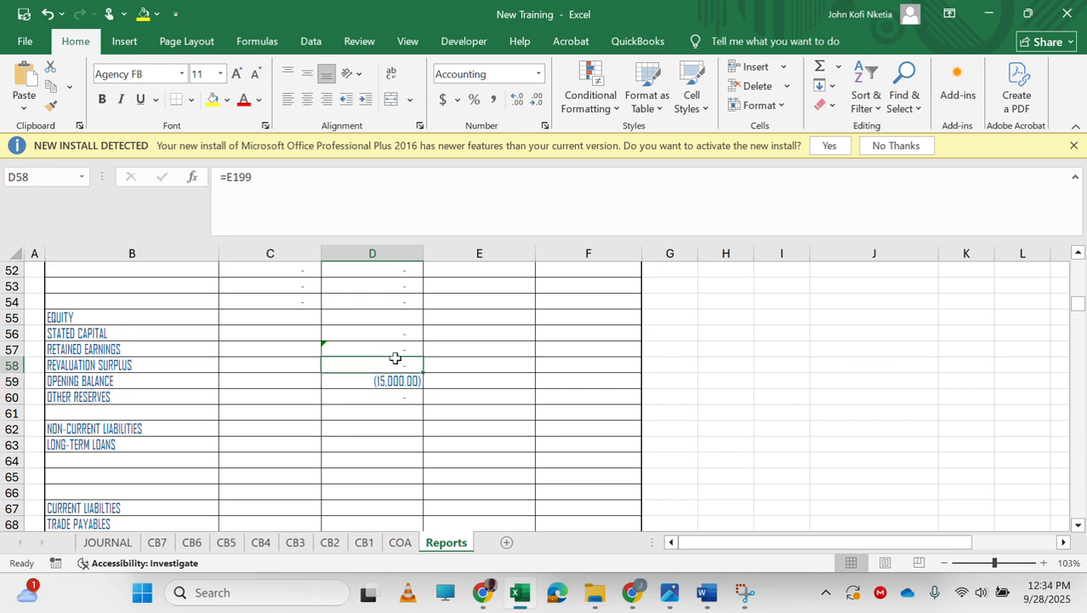
pyautogui.doubleClick(228, 177)
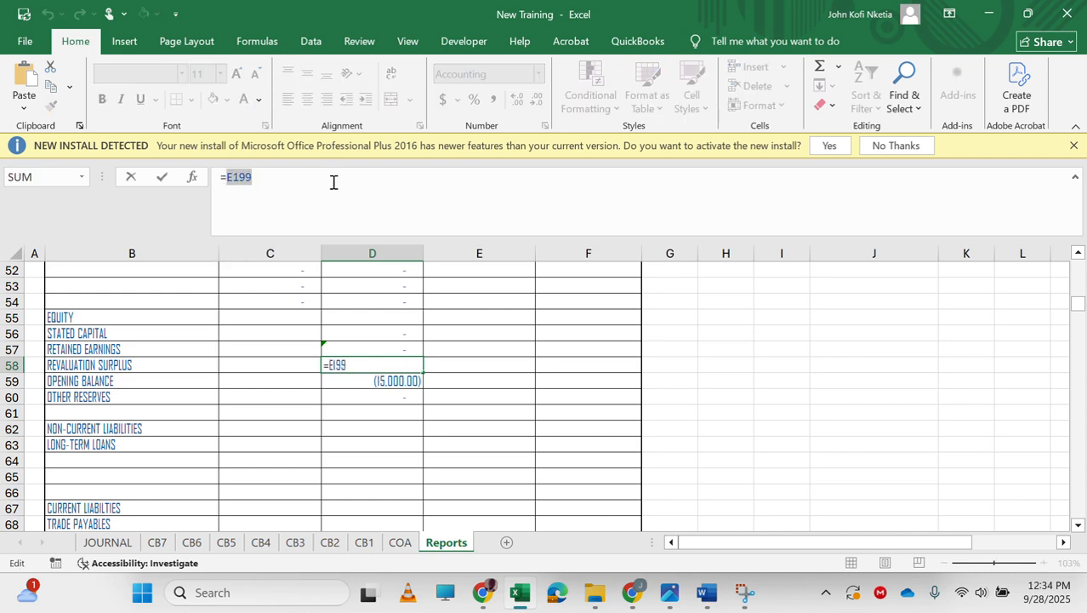
pyautogui.hotkey('ctrl', 'x')
pyautogui.write('IF(')
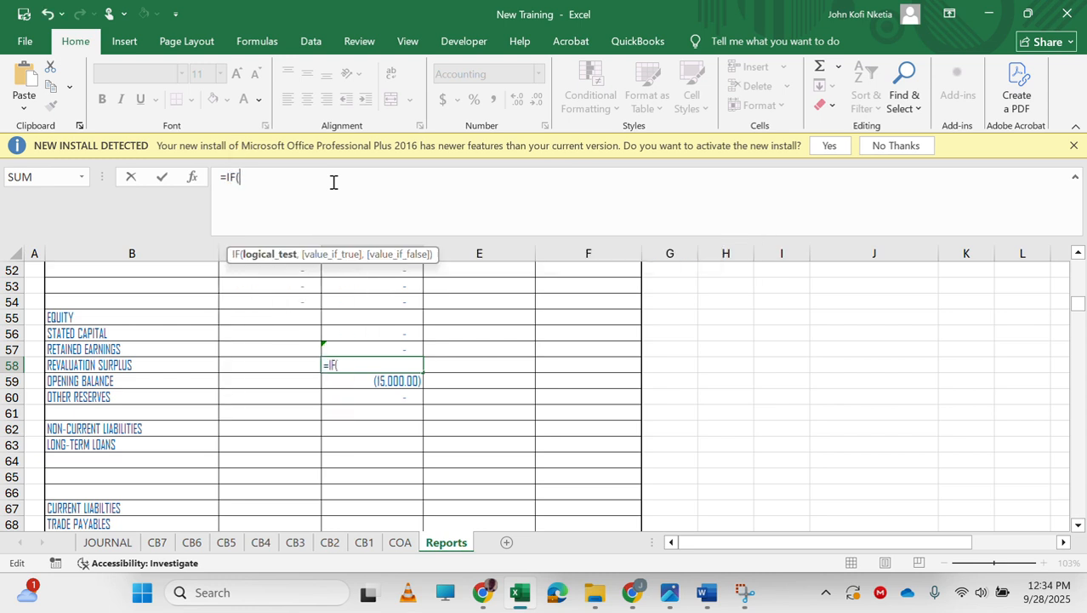
pyautogui.hotkey('ctrl', 'v')
pyautogui.write('<0,')
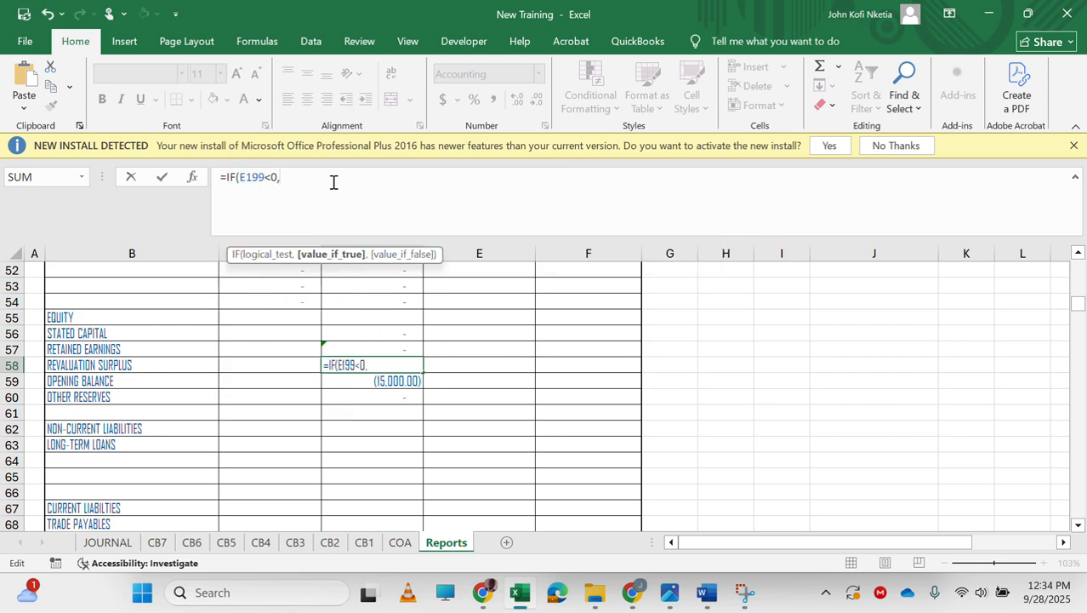
pyautogui.write('0,')
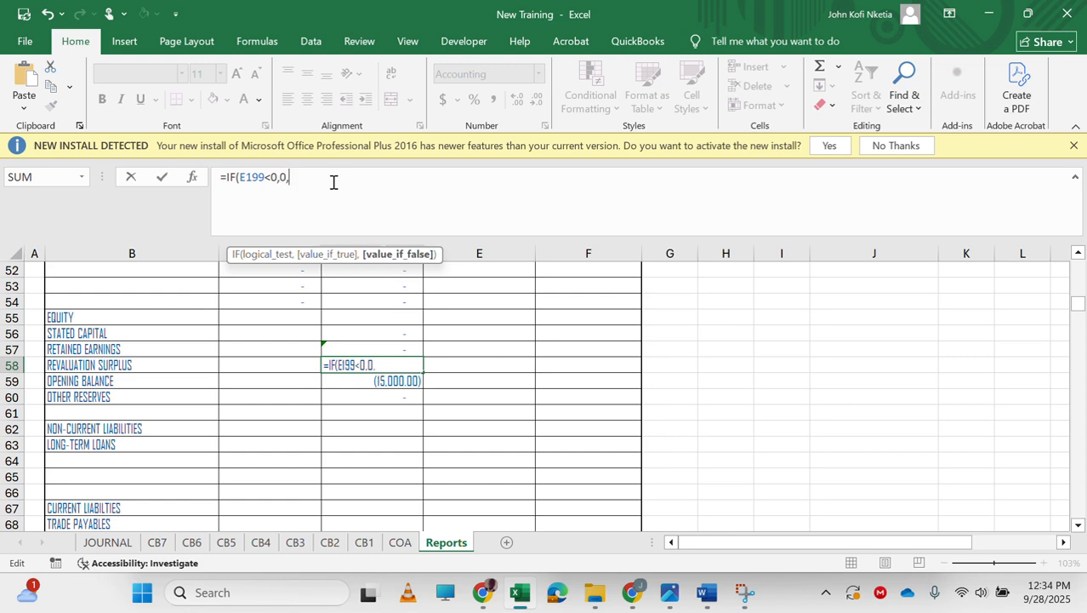
pyautogui.hotkey('ctrl', 'v')
pyautogui.press('Return')
pyautogui.press('Up')
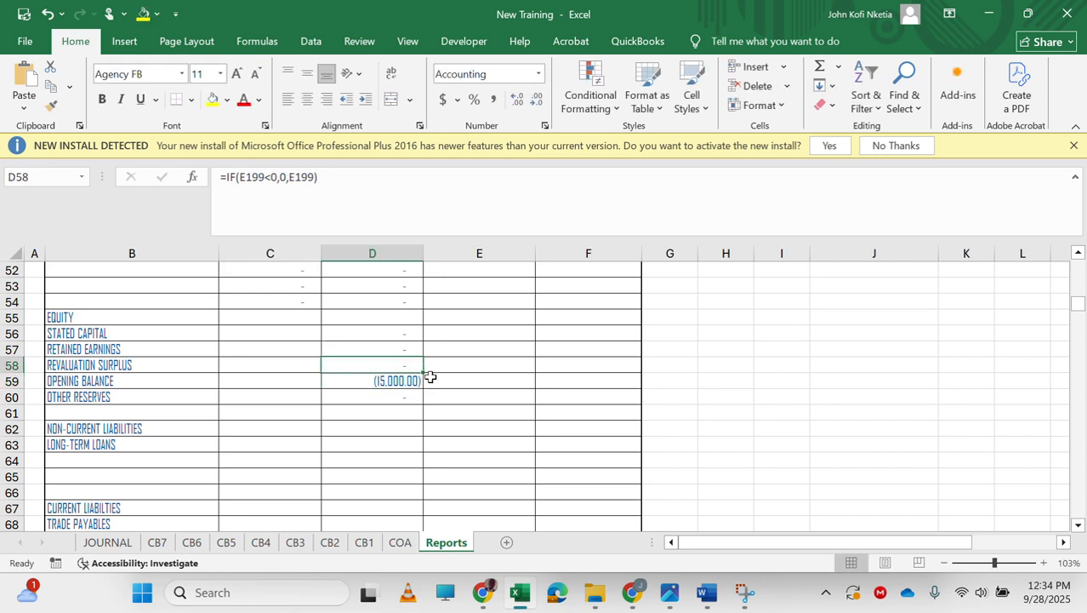
pyautogui.moveTo(423, 373); pyautogui.dragTo(420, 418)
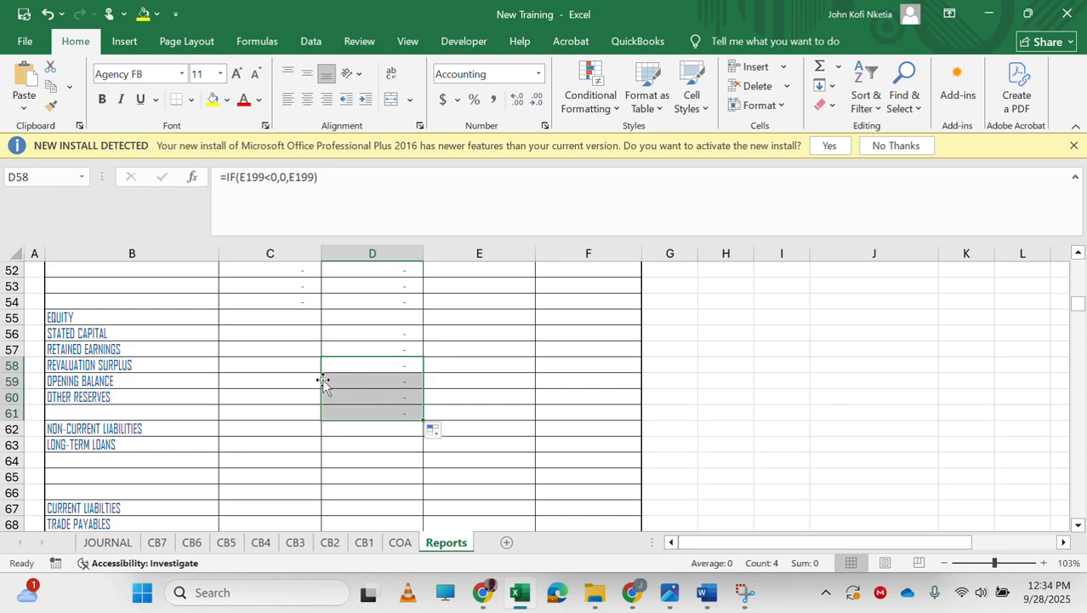
# Enter =IF(E199<0,-E199,0) as the Revaluation Surplus debit in C58 and fill it down to C61
pyautogui.click(294, 359)
pyautogui.write('=IF(')
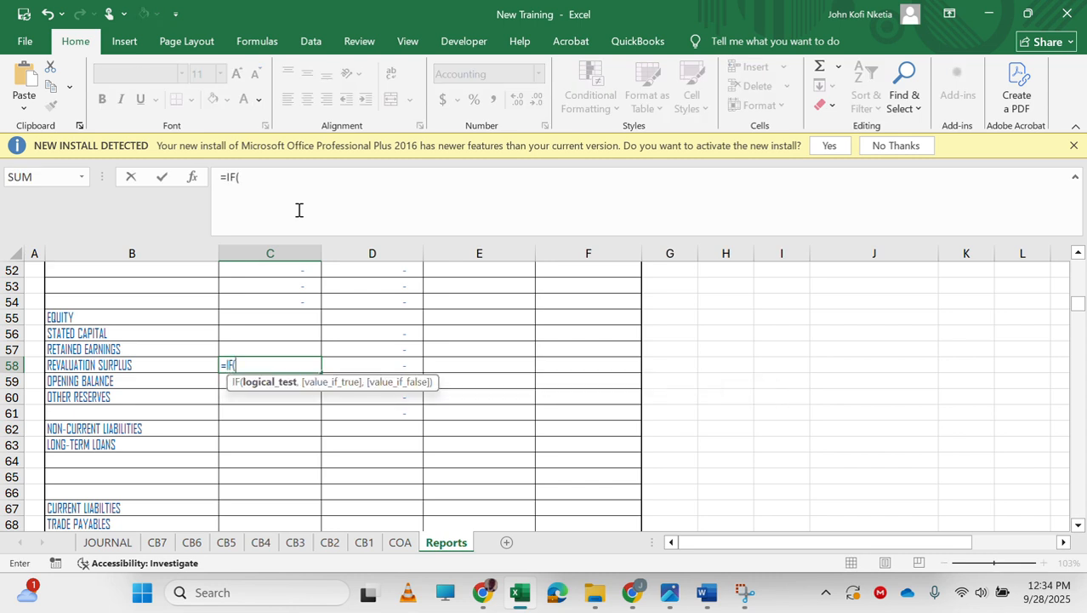
pyautogui.write('E199<0,')
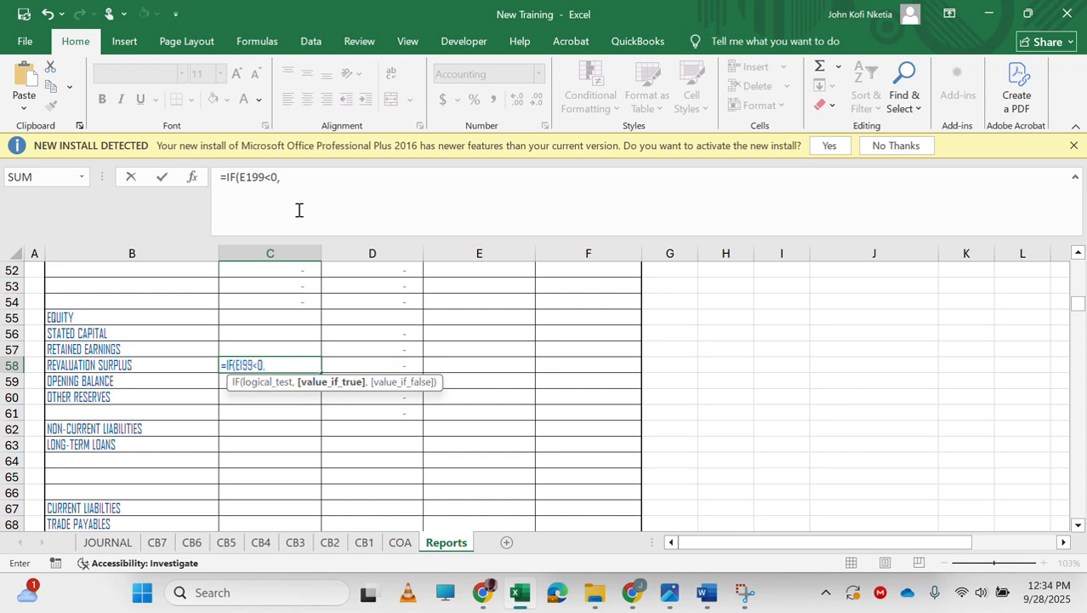
pyautogui.write('-E199,0')
pyautogui.press('Return')
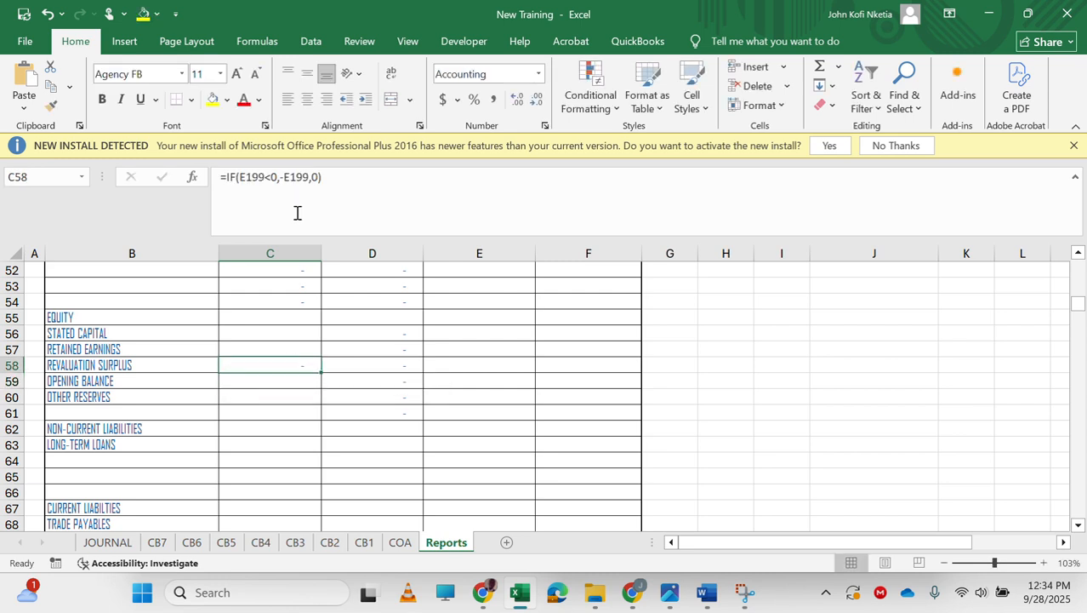
pyautogui.moveTo(318, 373); pyautogui.dragTo(319, 419)
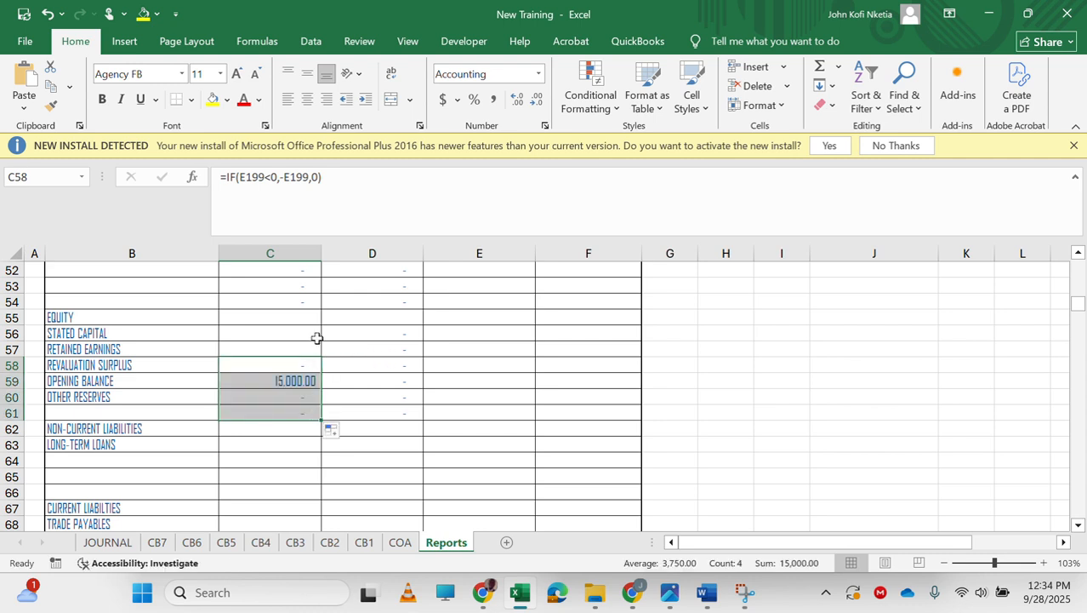
# Enter =IF(C198<0,-C198,0) as the Retained Earnings debit formula in C57
pyautogui.click(378, 348)
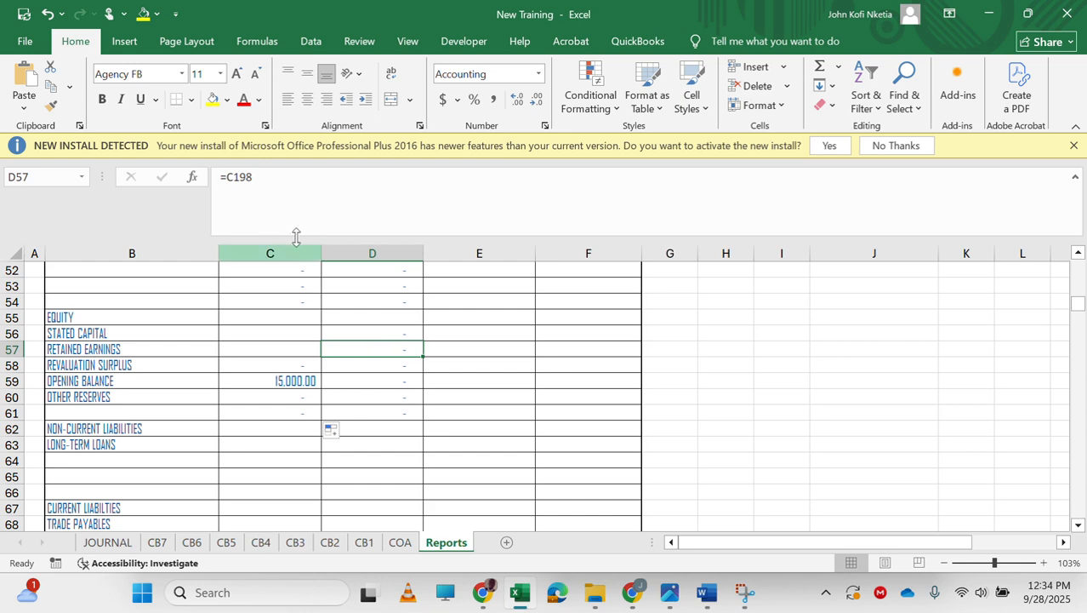
pyautogui.moveTo(253, 178); pyautogui.dragTo(228, 183)
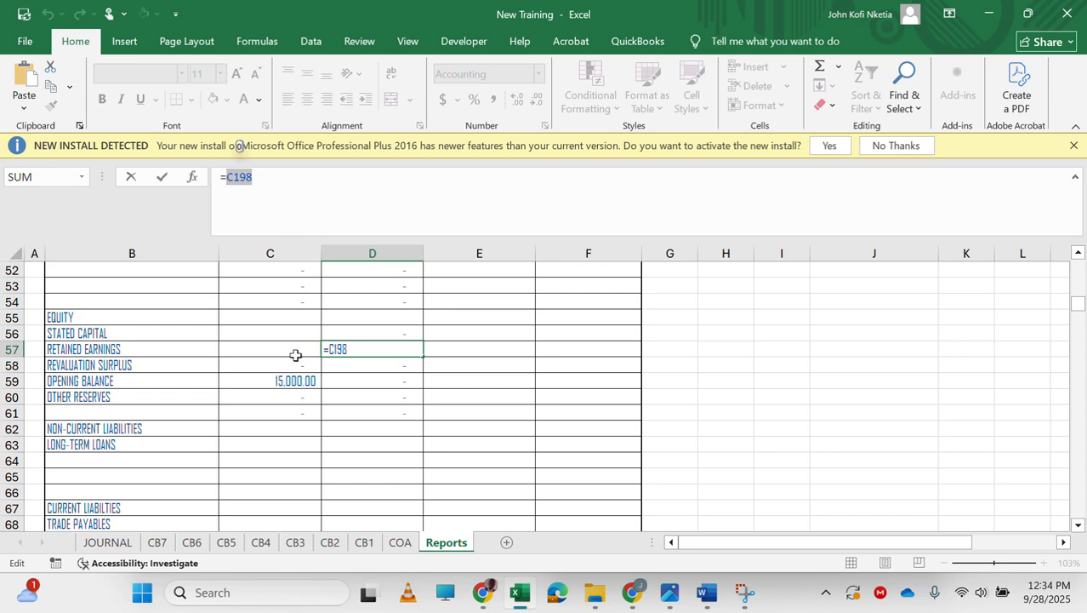
pyautogui.press('Tab')
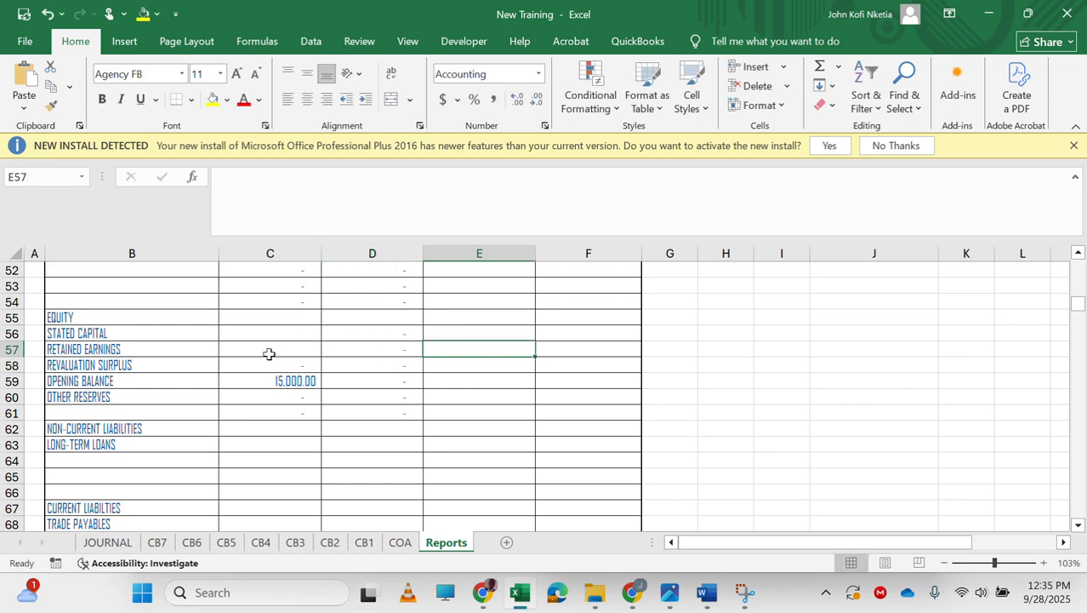
pyautogui.click(269, 352)
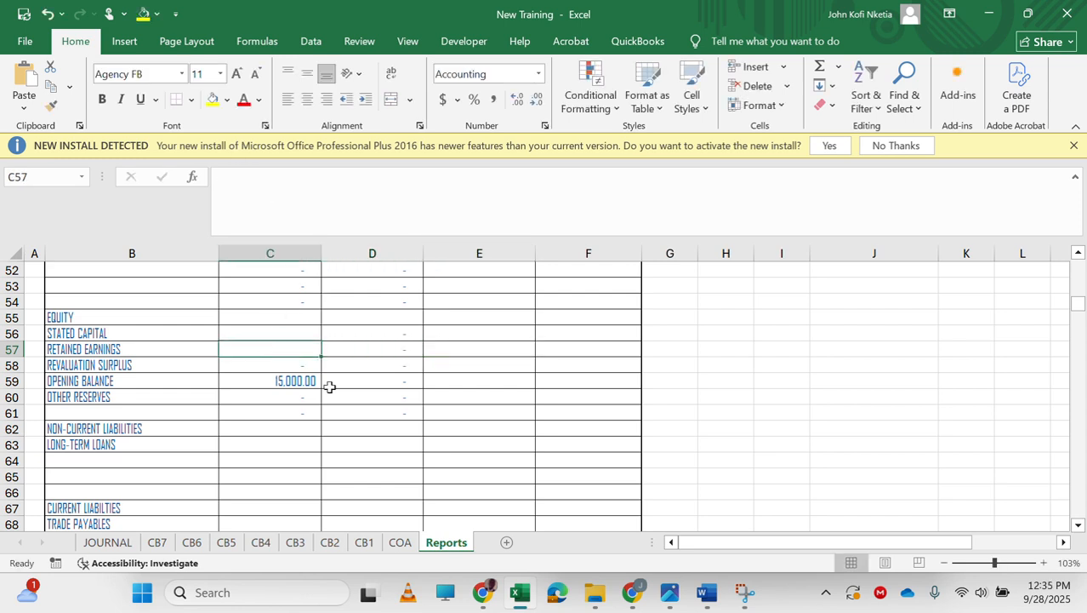
pyautogui.write('IF')
pyautogui.press('Tab')
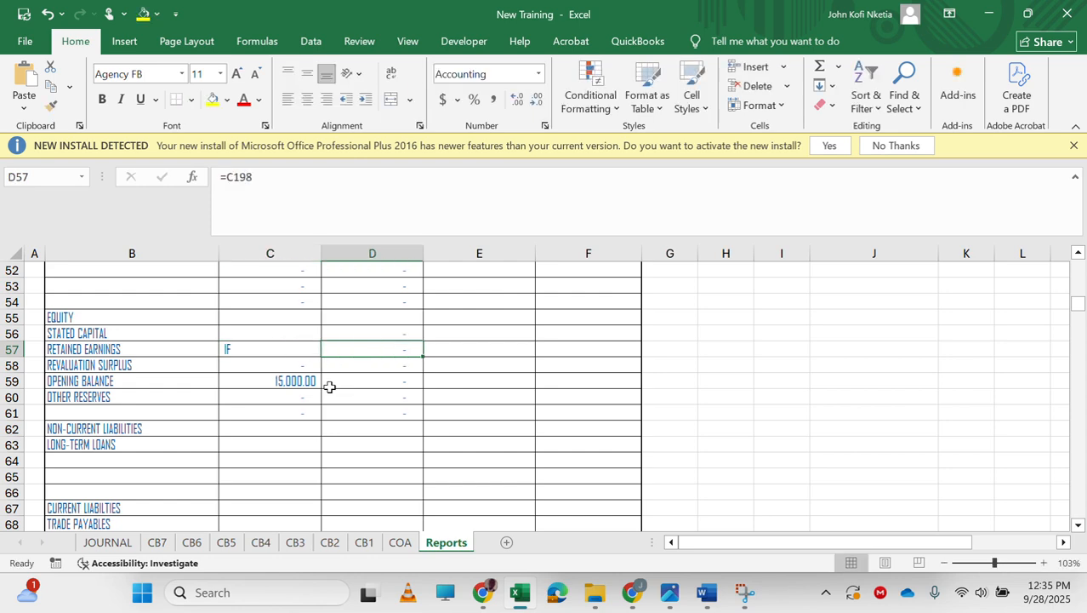
pyautogui.press('Left')
pyautogui.write('=IF(')
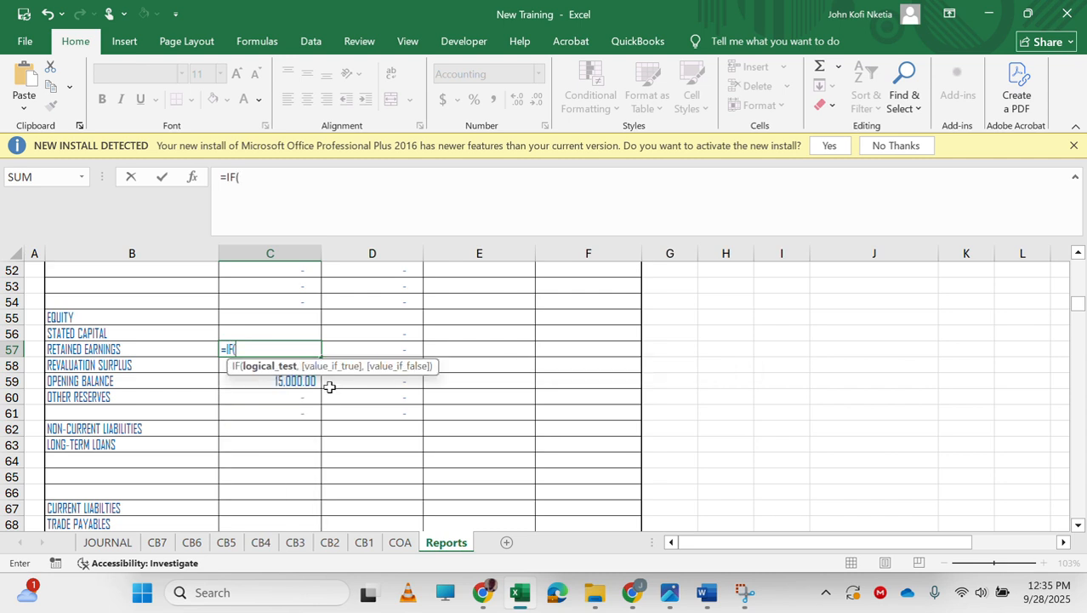
pyautogui.write('C198<0')
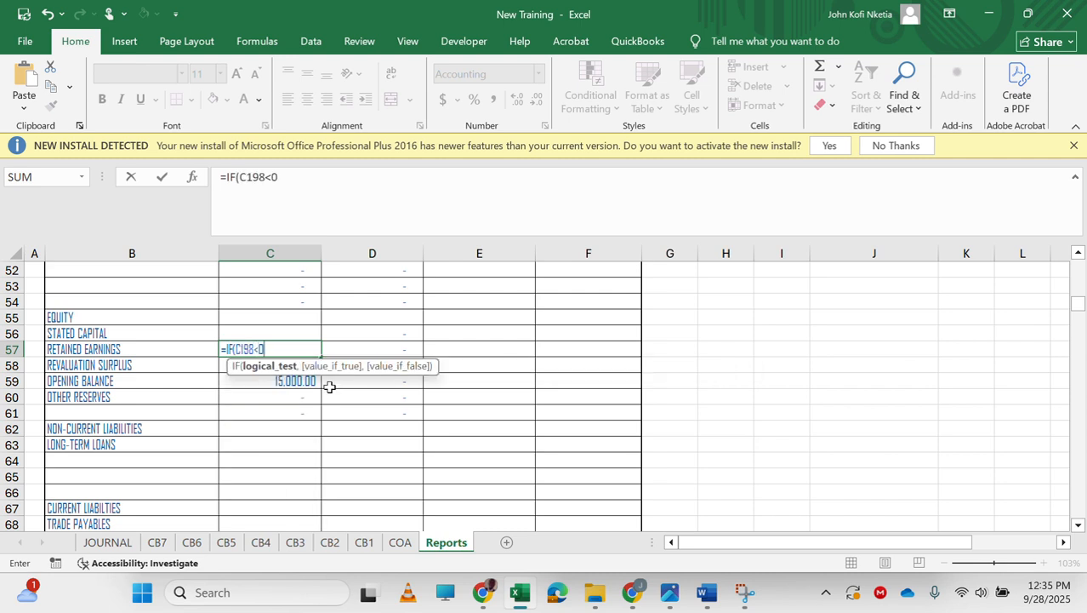
pyautogui.write(',-C198')
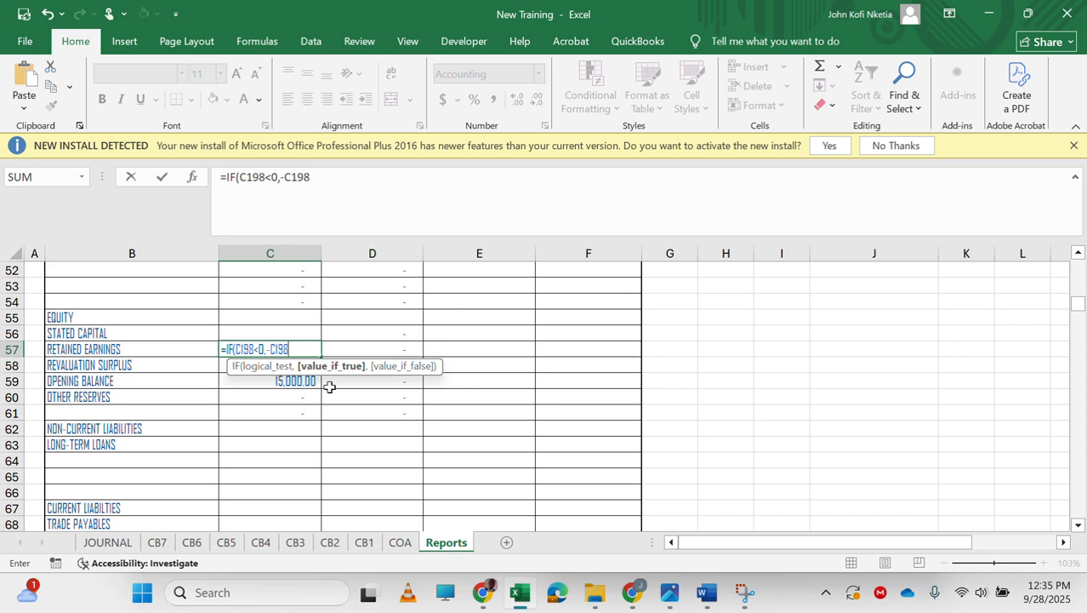
pyautogui.write(',0')
pyautogui.press('Return')
pyautogui.press('Up')
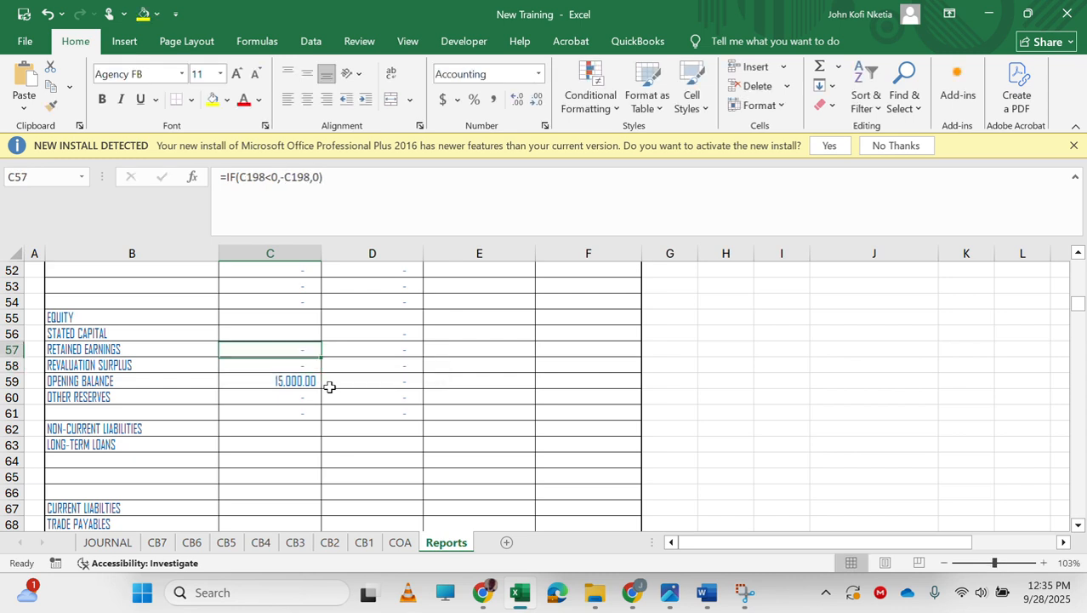
# Replace the Retained Earnings credit formula in D57 with =IF(C198<0,0,C198)
pyautogui.press('Right')
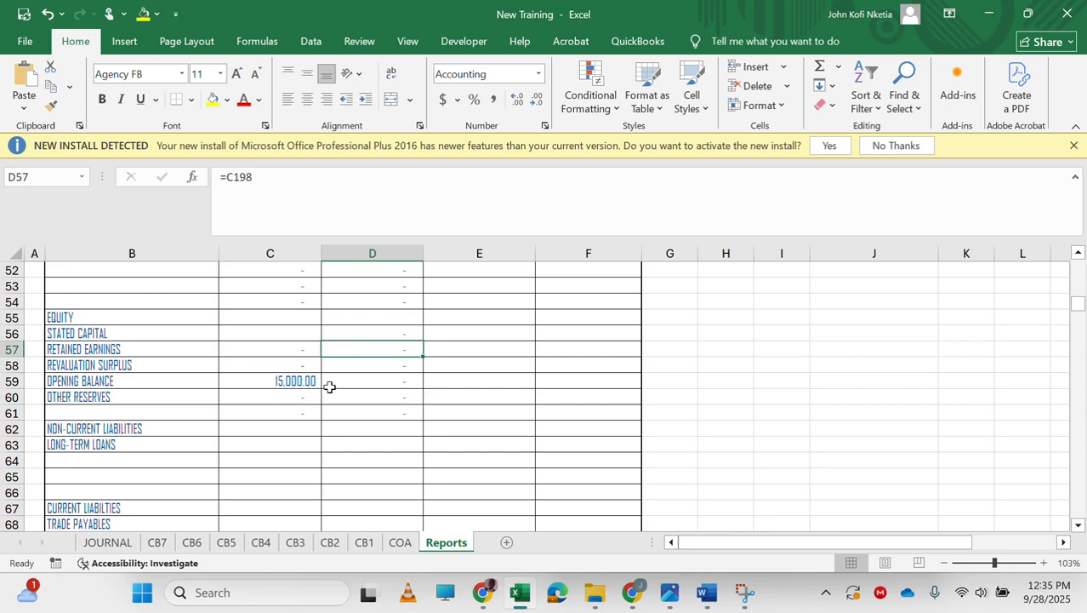
pyautogui.press('Left')
pyautogui.press('Right')
pyautogui.write('=IF(C198<0')
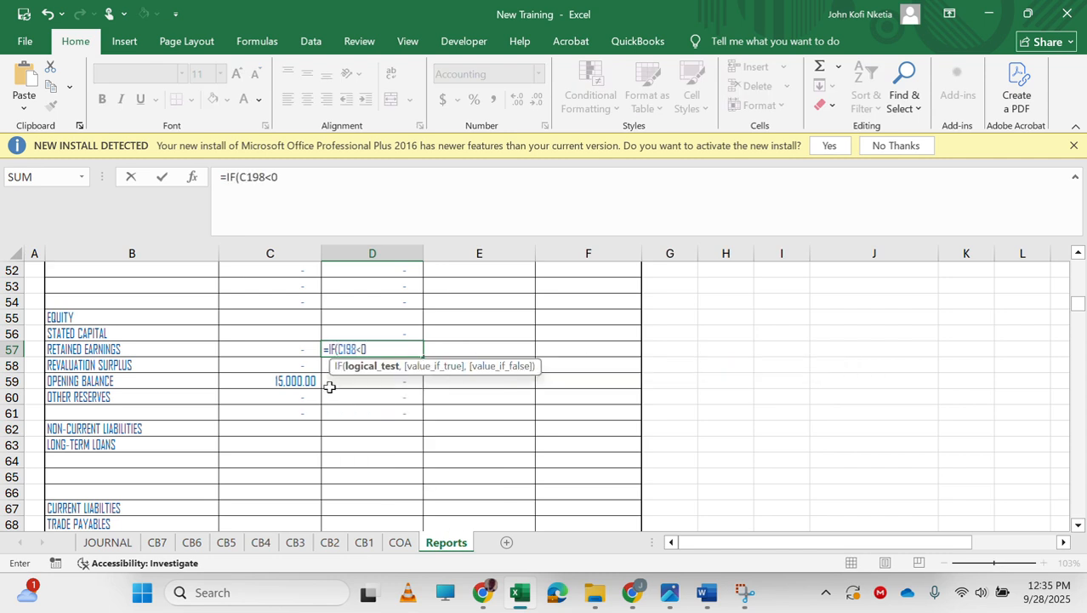
pyautogui.write(',0,')
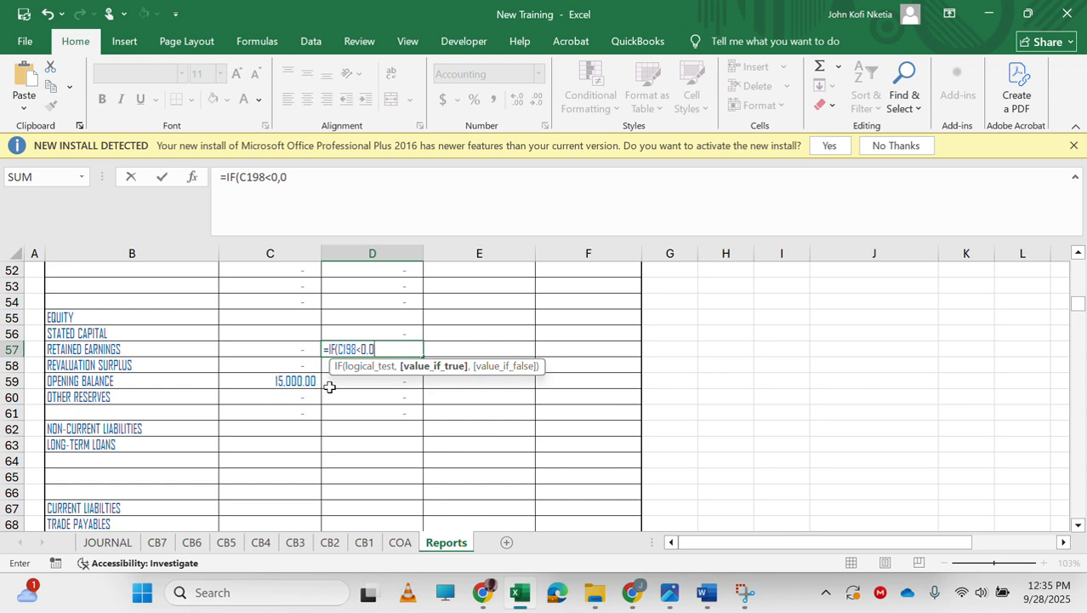
pyautogui.write('C198')
pyautogui.press('Return')
pyautogui.press('Up')
# Check the debit and credit formulas of the equity rows from Retained Earnings down to row 61
pyautogui.press('Left')
pyautogui.press('Right')
pyautogui.press('Down')
pyautogui.press('Left')
pyautogui.press('Down')
pyautogui.press('Down')
pyautogui.press('Right')
pyautogui.press('Down')
pyautogui.press('Left')
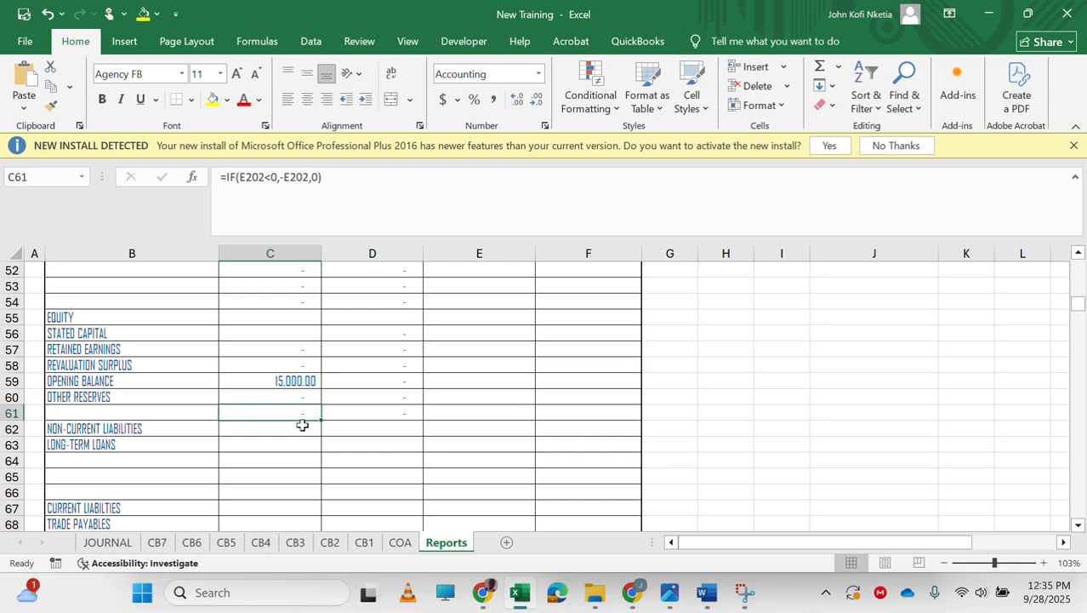
pyautogui.scroll(-2, 273, 459)
pyautogui.scroll(-1, 273, 459)
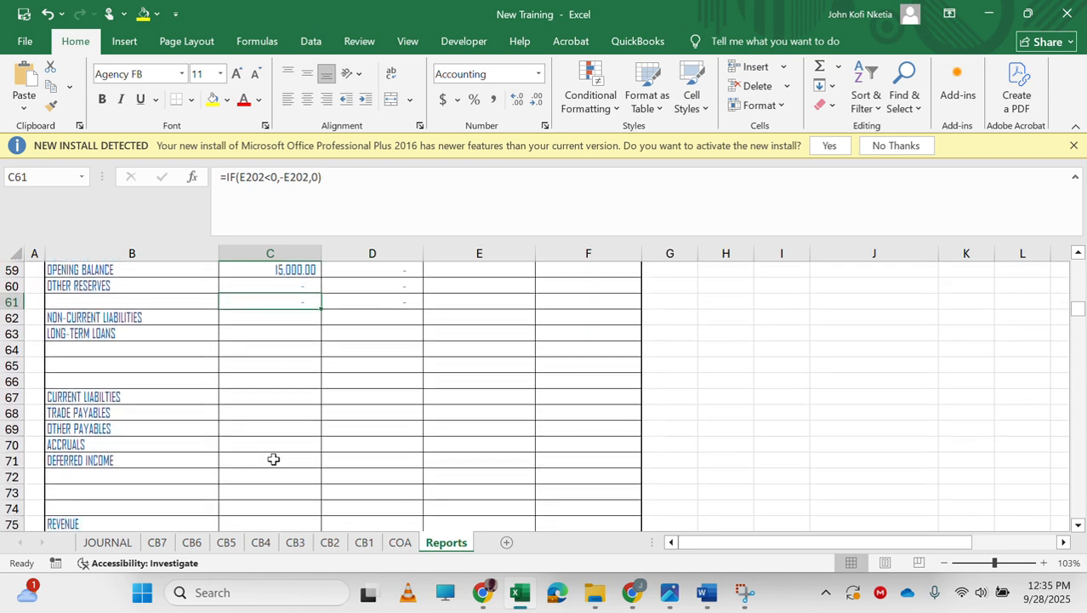